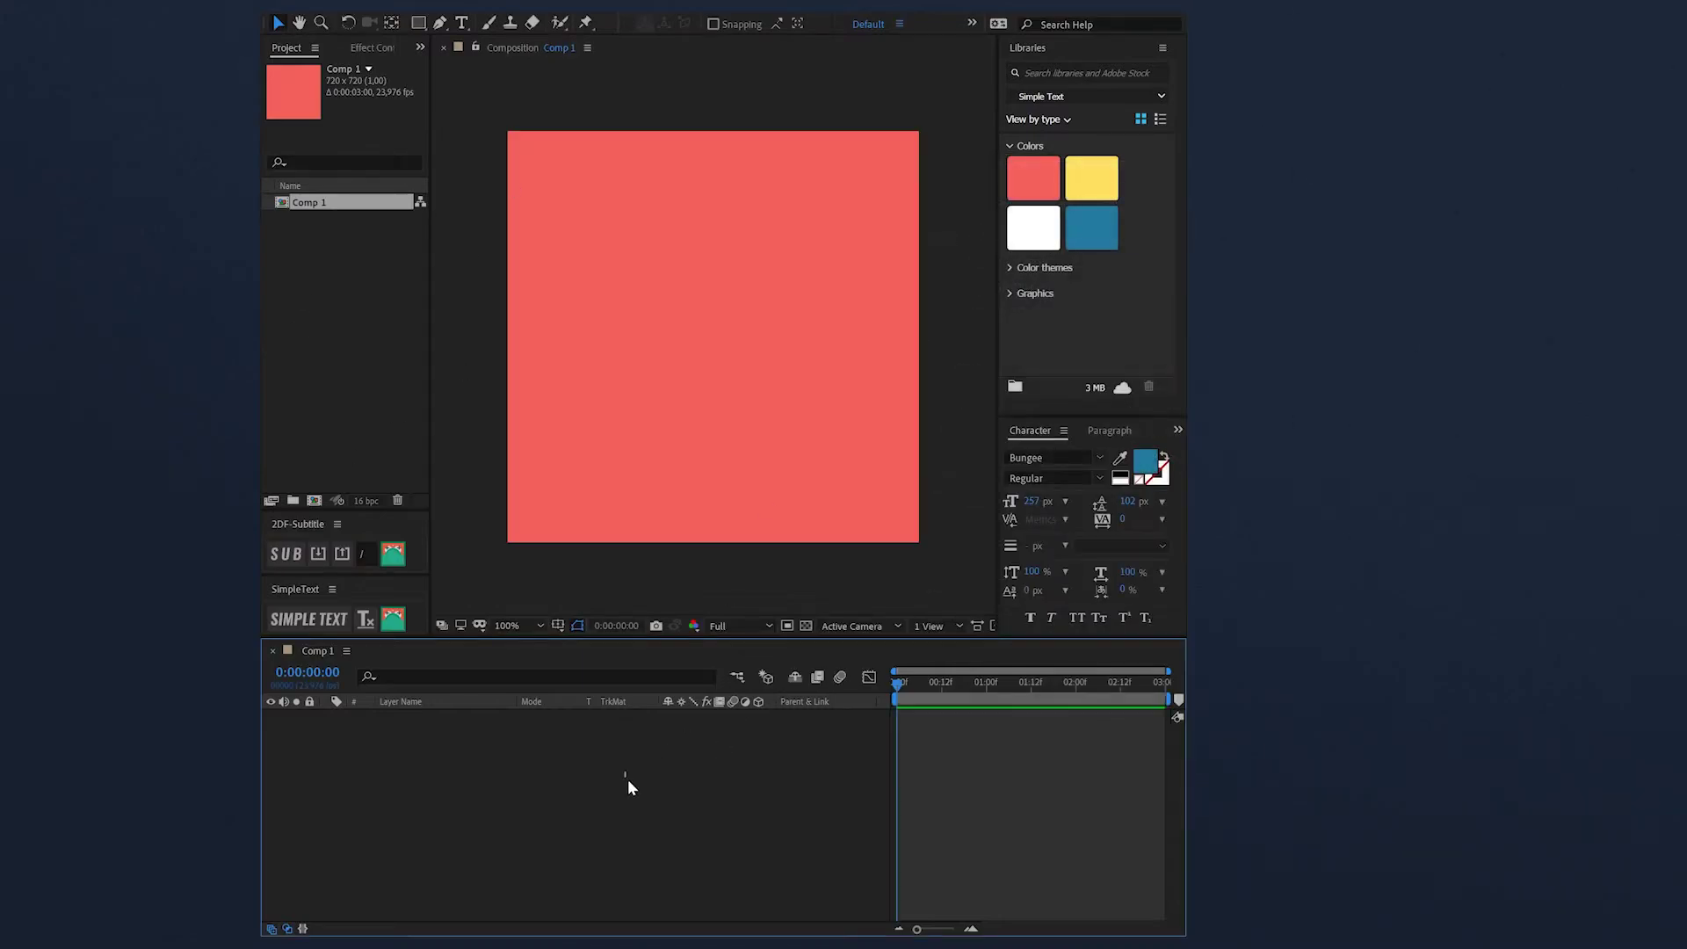
# Type a row of nine square glyphs, tighten their tracking and colour them with the yellow swatch
pyautogui.click(462, 25)
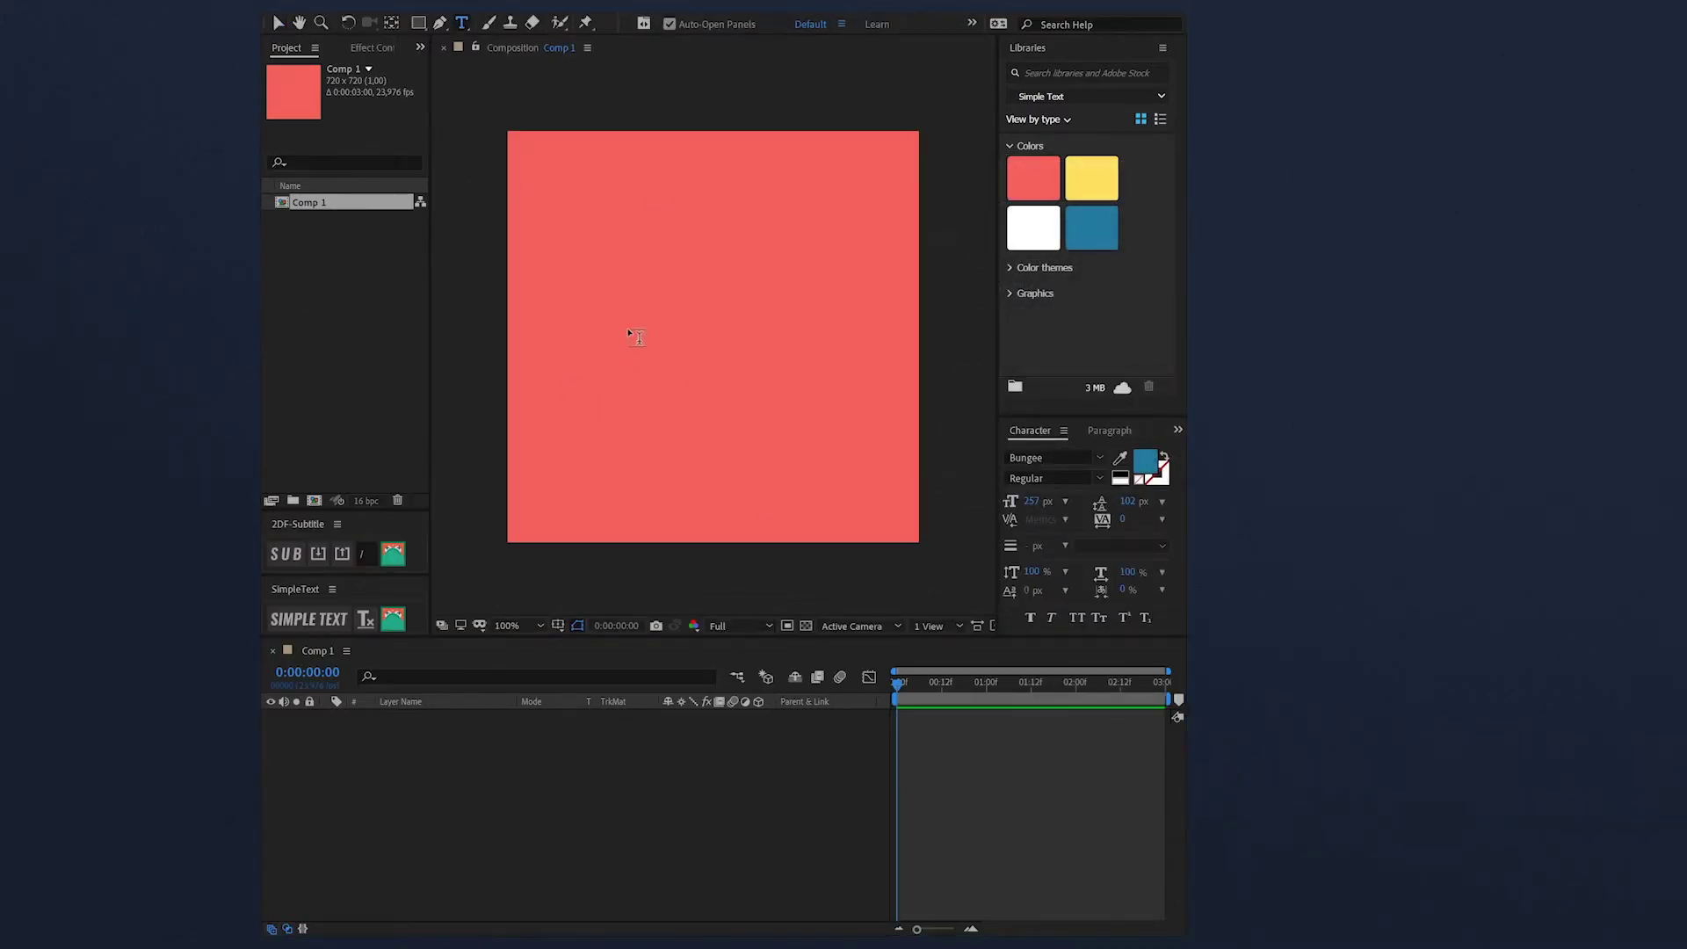
pyautogui.click(719, 347)
pyautogui.write('........')
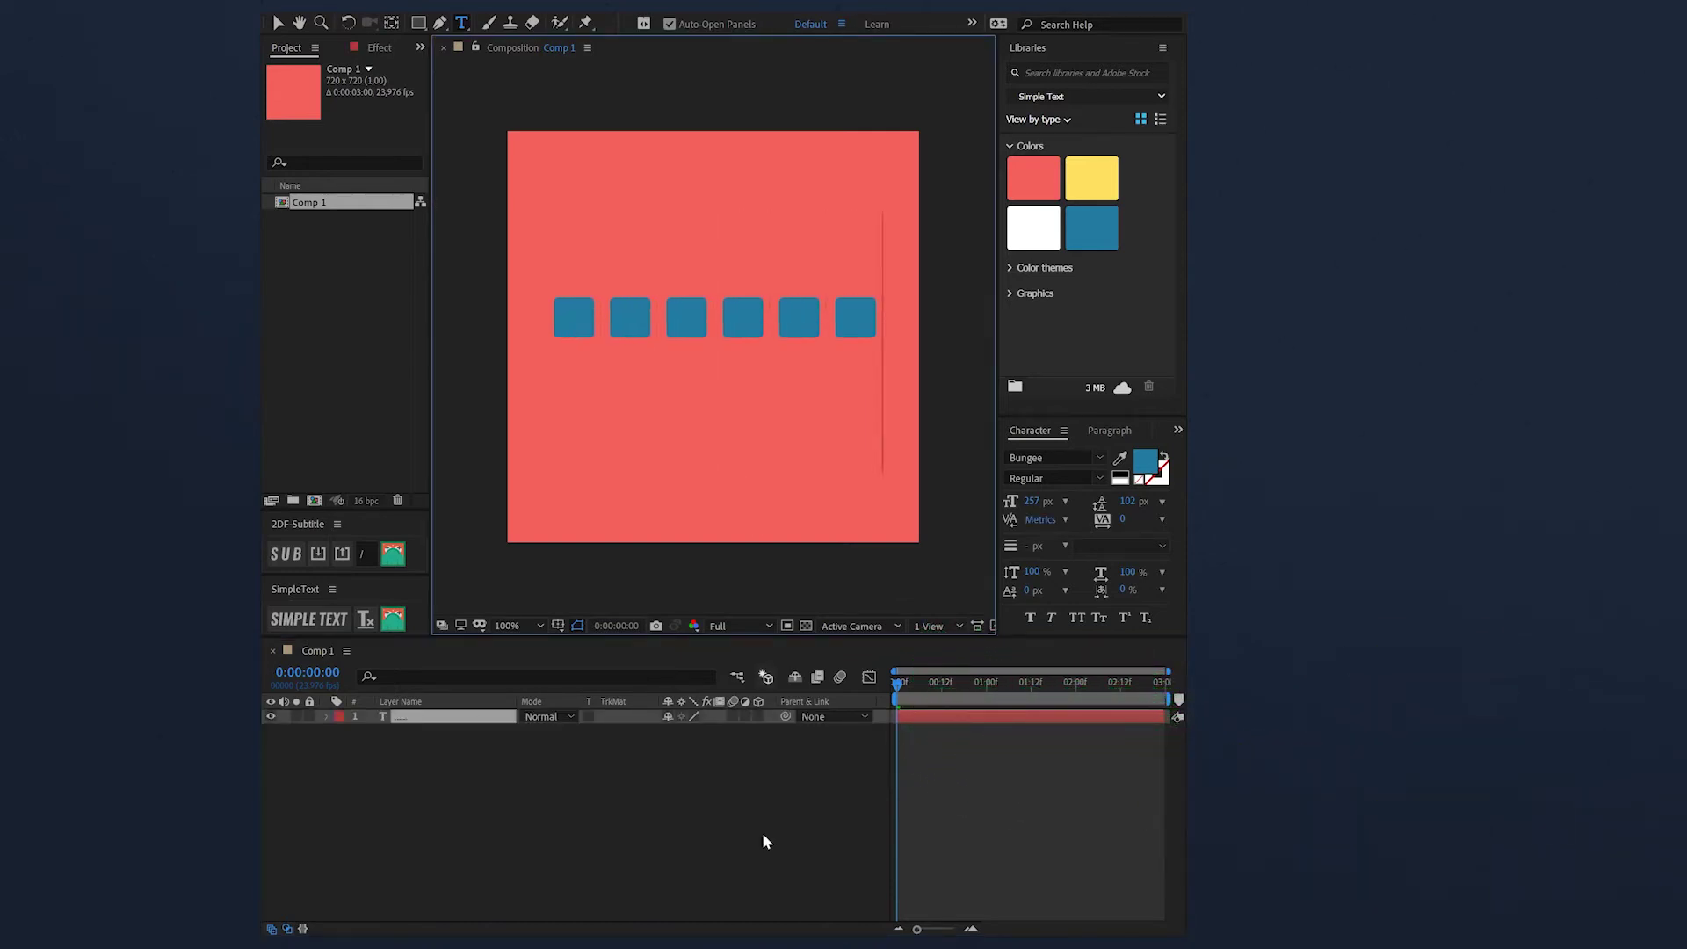
pyautogui.write('.')
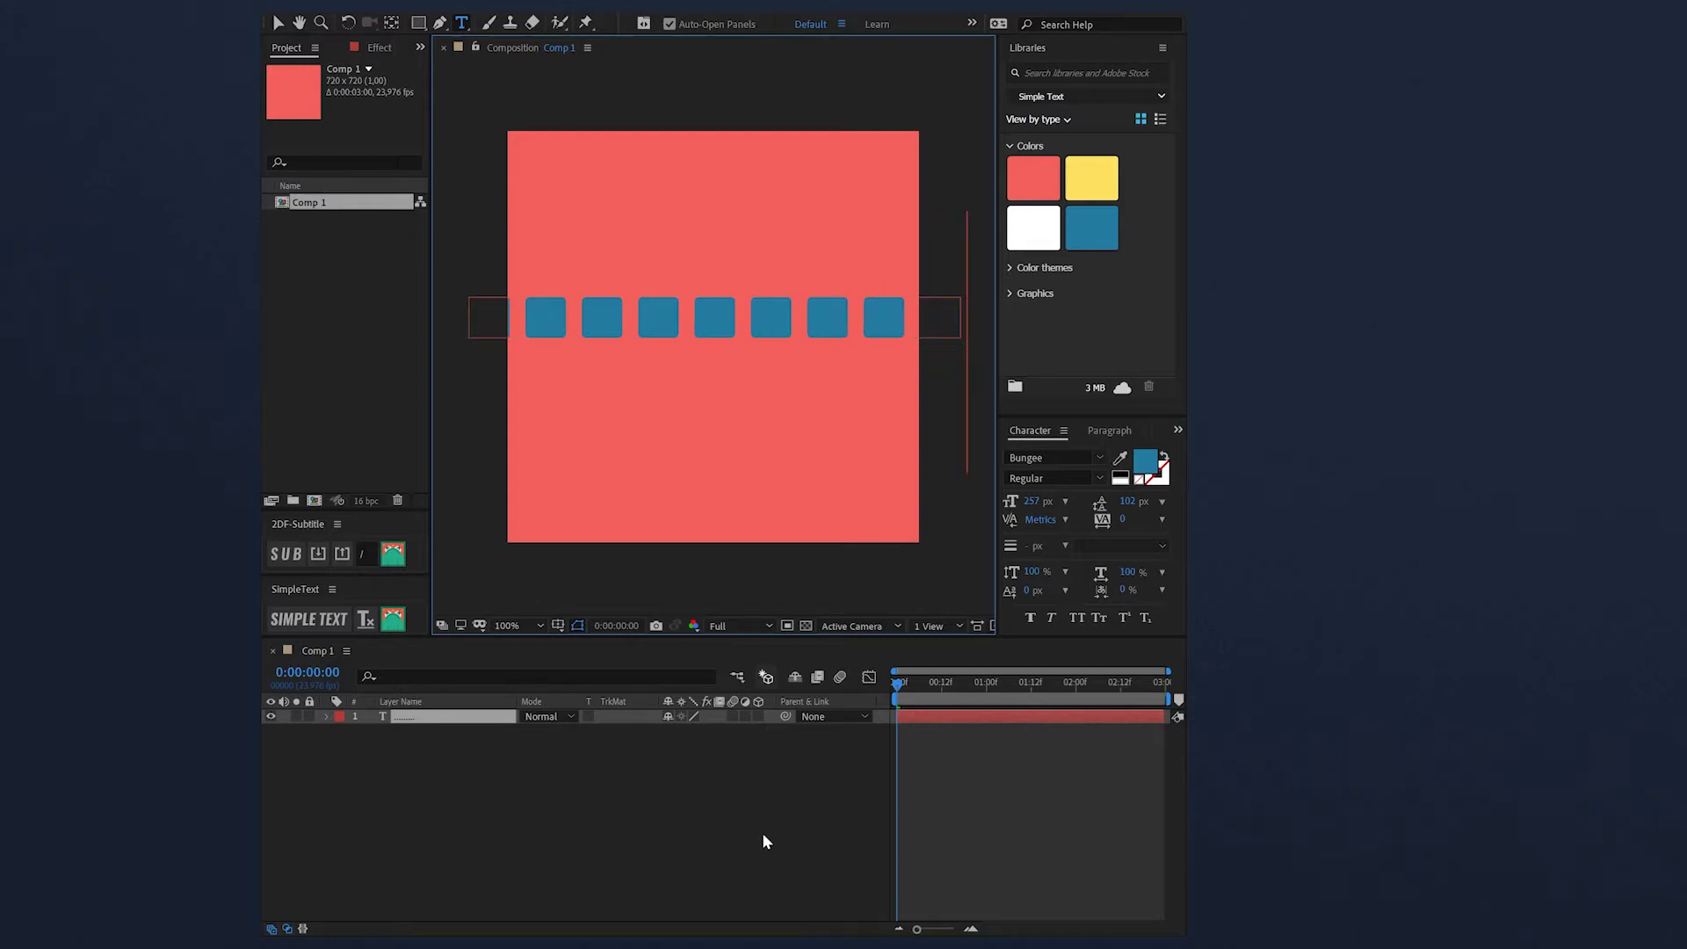
pyautogui.hotkey('ctrl', 'a')
pyautogui.moveTo(1117, 519); pyautogui.dragTo(1068, 537)
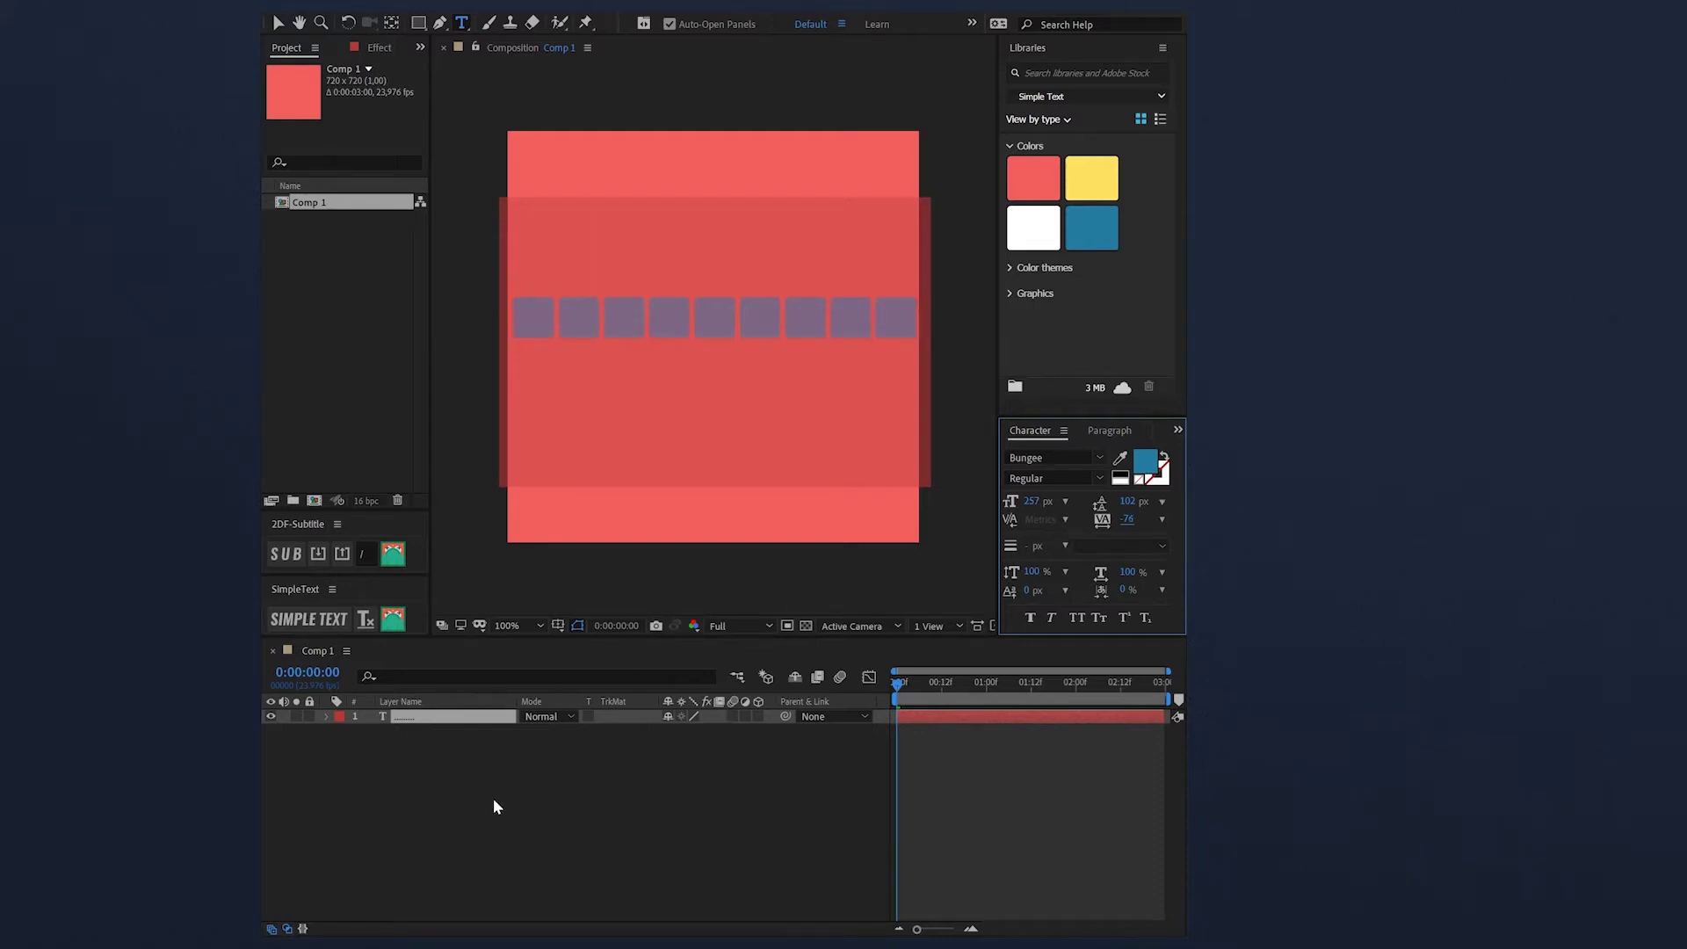
pyautogui.click(1091, 180)
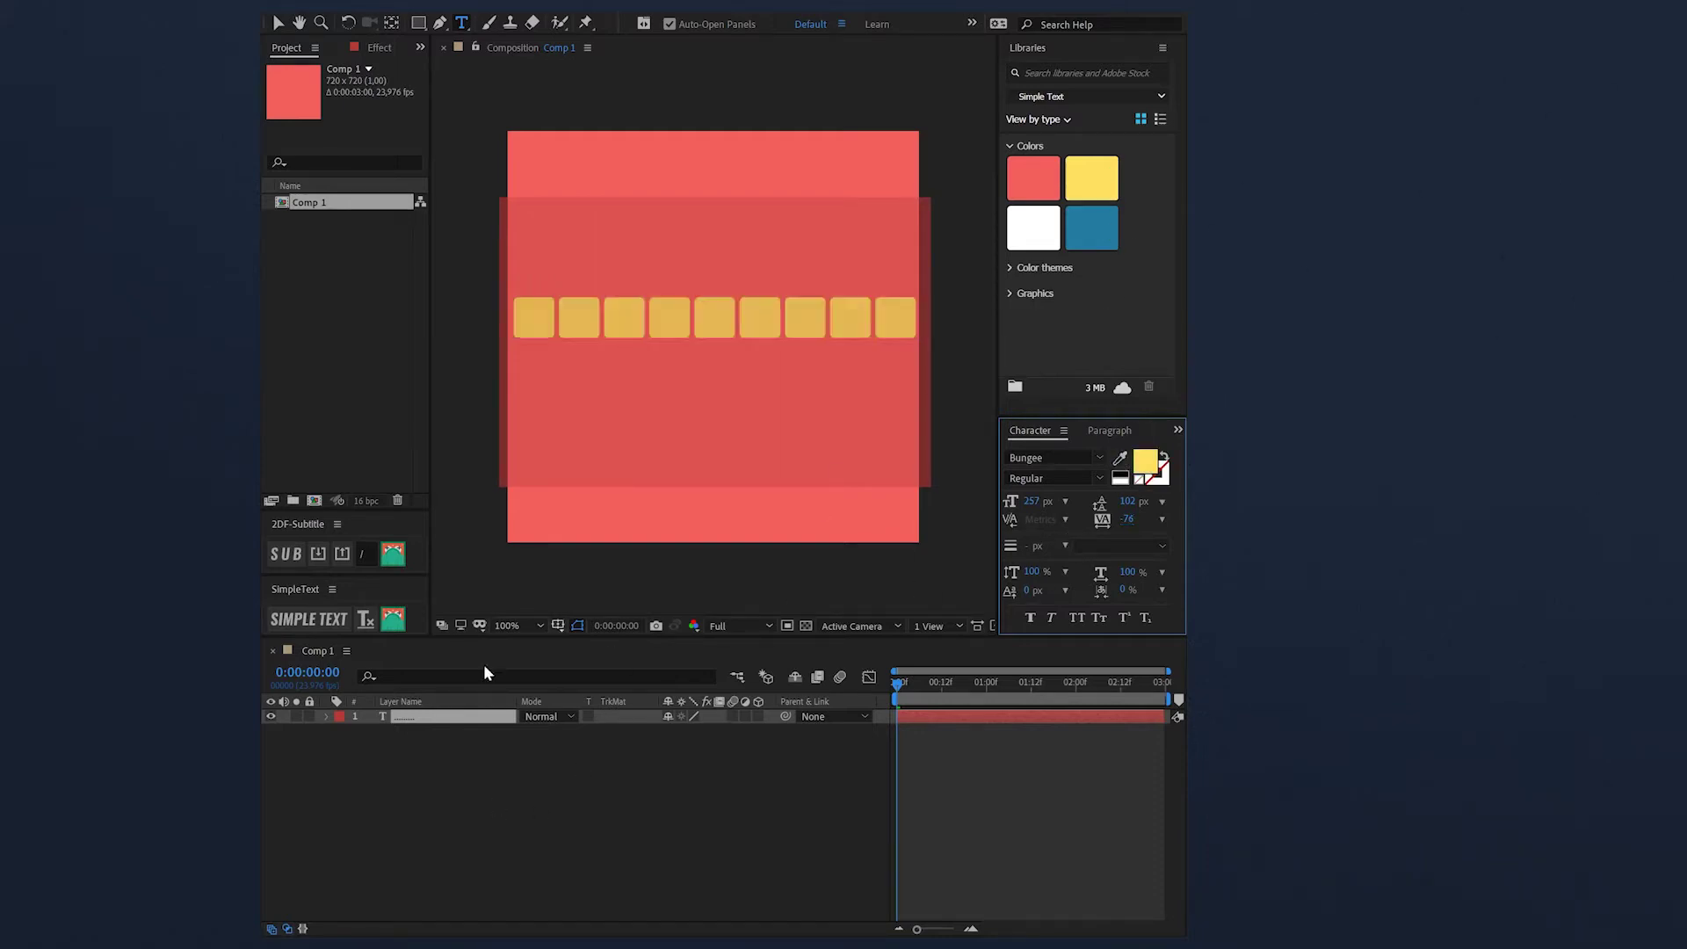
pyautogui.click(398, 736)
# Move the row of squares up to the comp's top edge
pyautogui.click(404, 716)
pyautogui.press('v')
pyautogui.moveTo(716, 318); pyautogui.dragTo(715, 155)
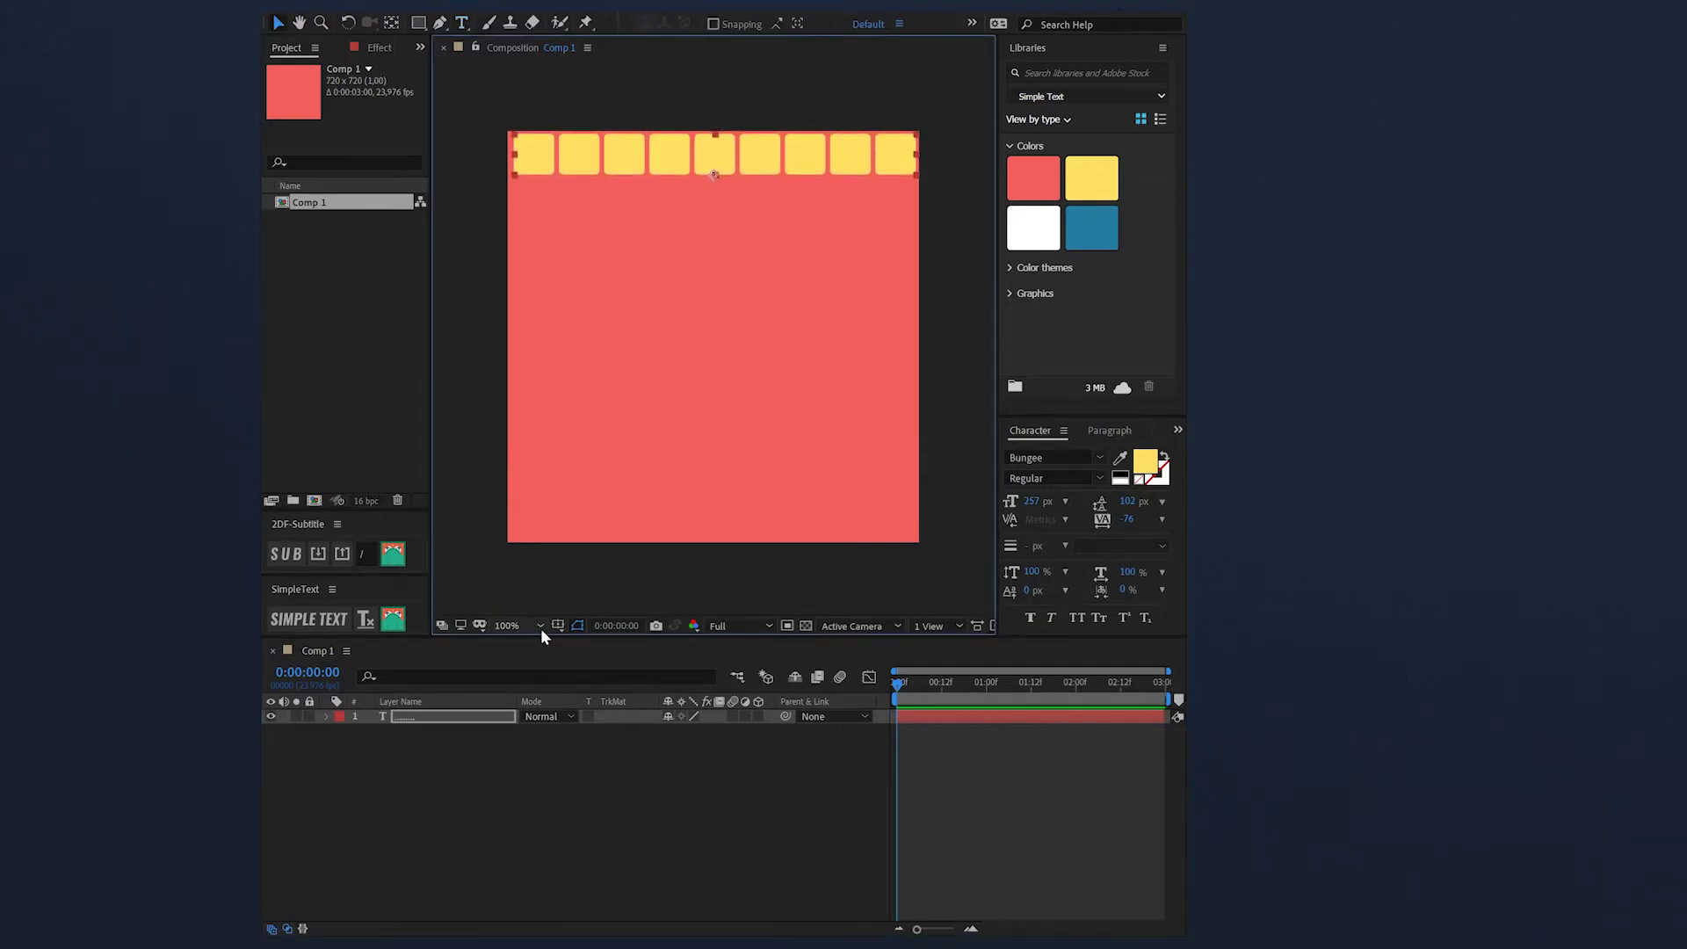
pyautogui.click(390, 788)
# Apply SimpleText to the square text layer, open Animator ID:1 and reveal the Animator's Scale
pyautogui.click(393, 716)
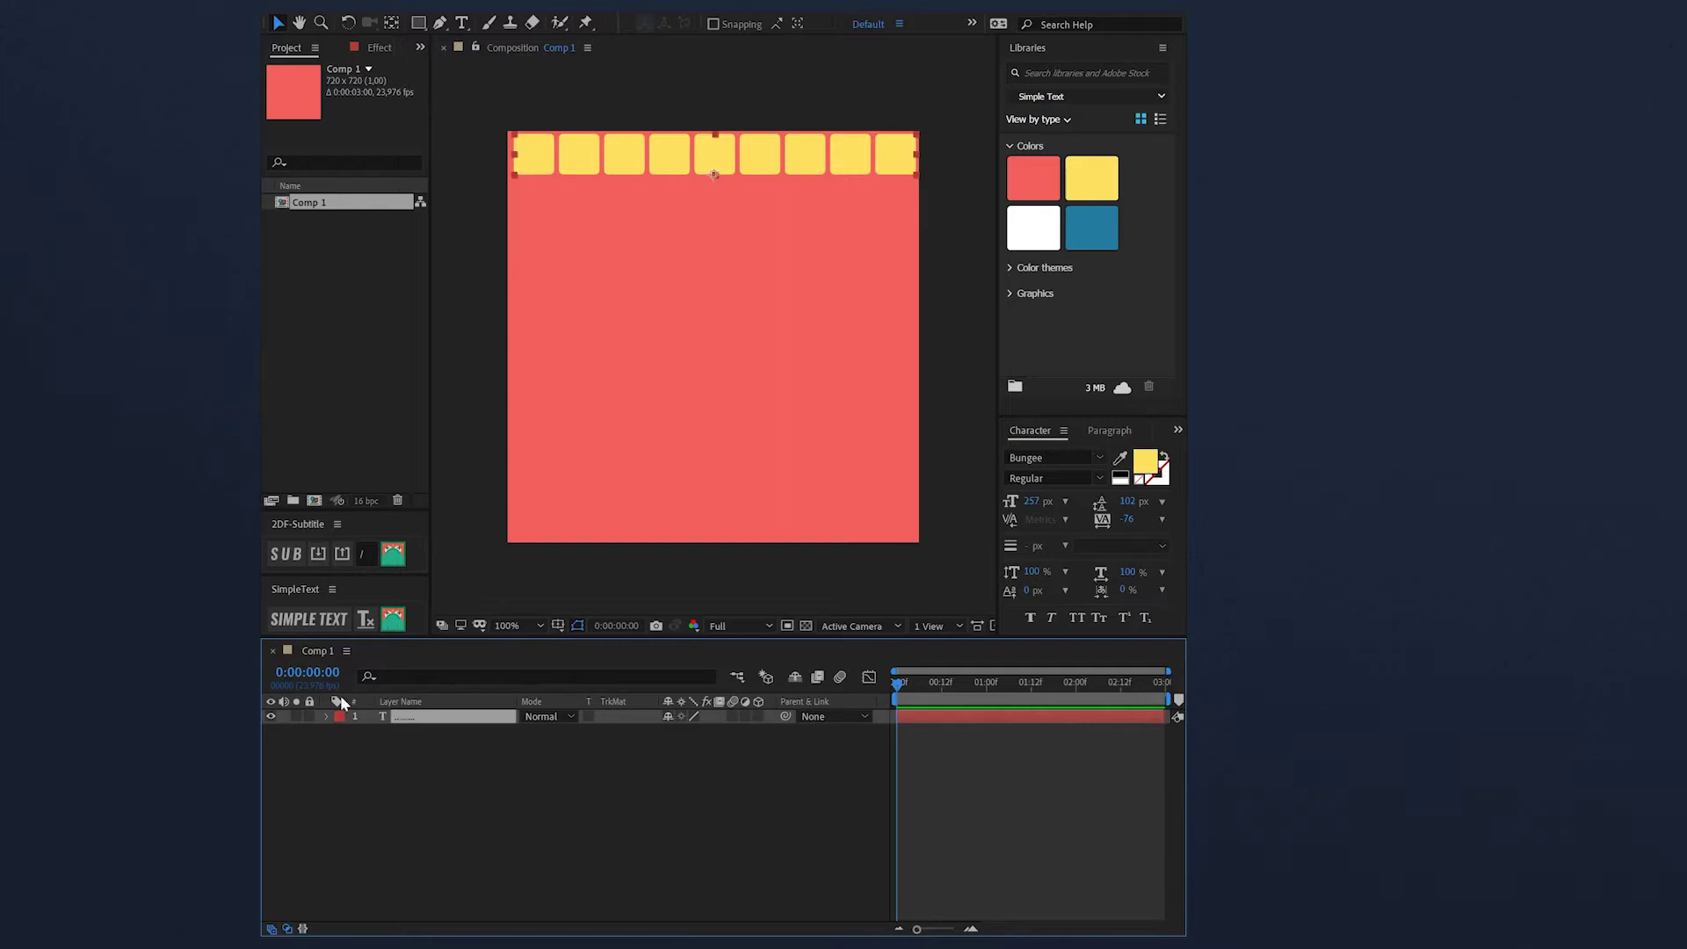
pyautogui.click(320, 619)
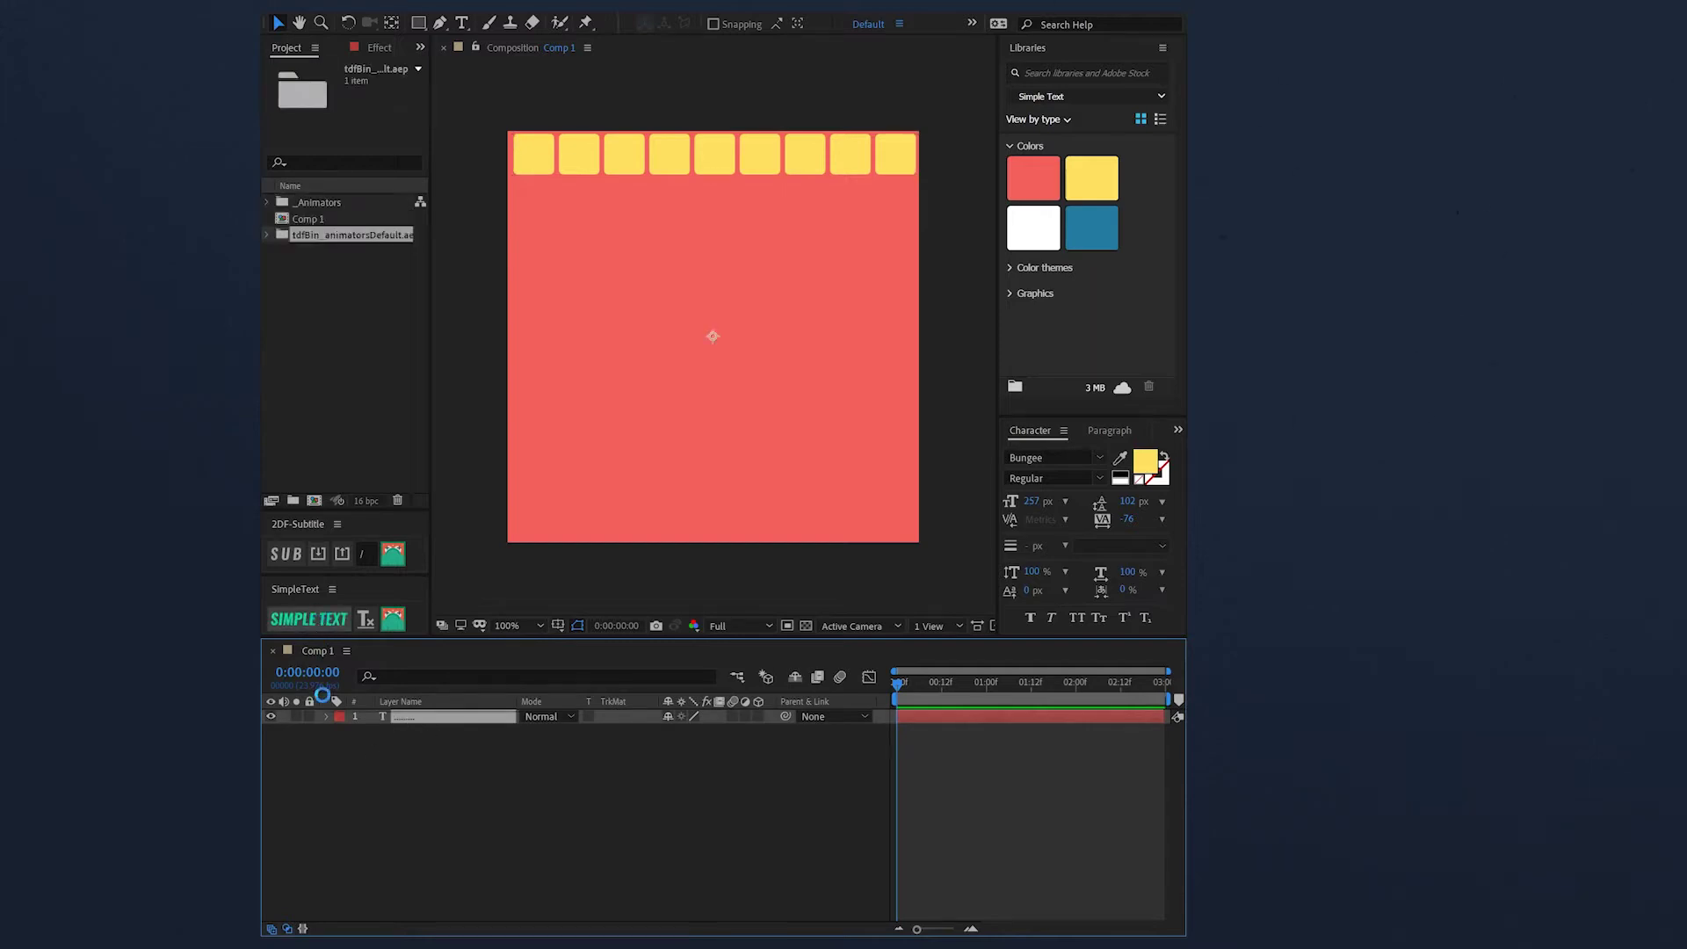
pyautogui.click(436, 651)
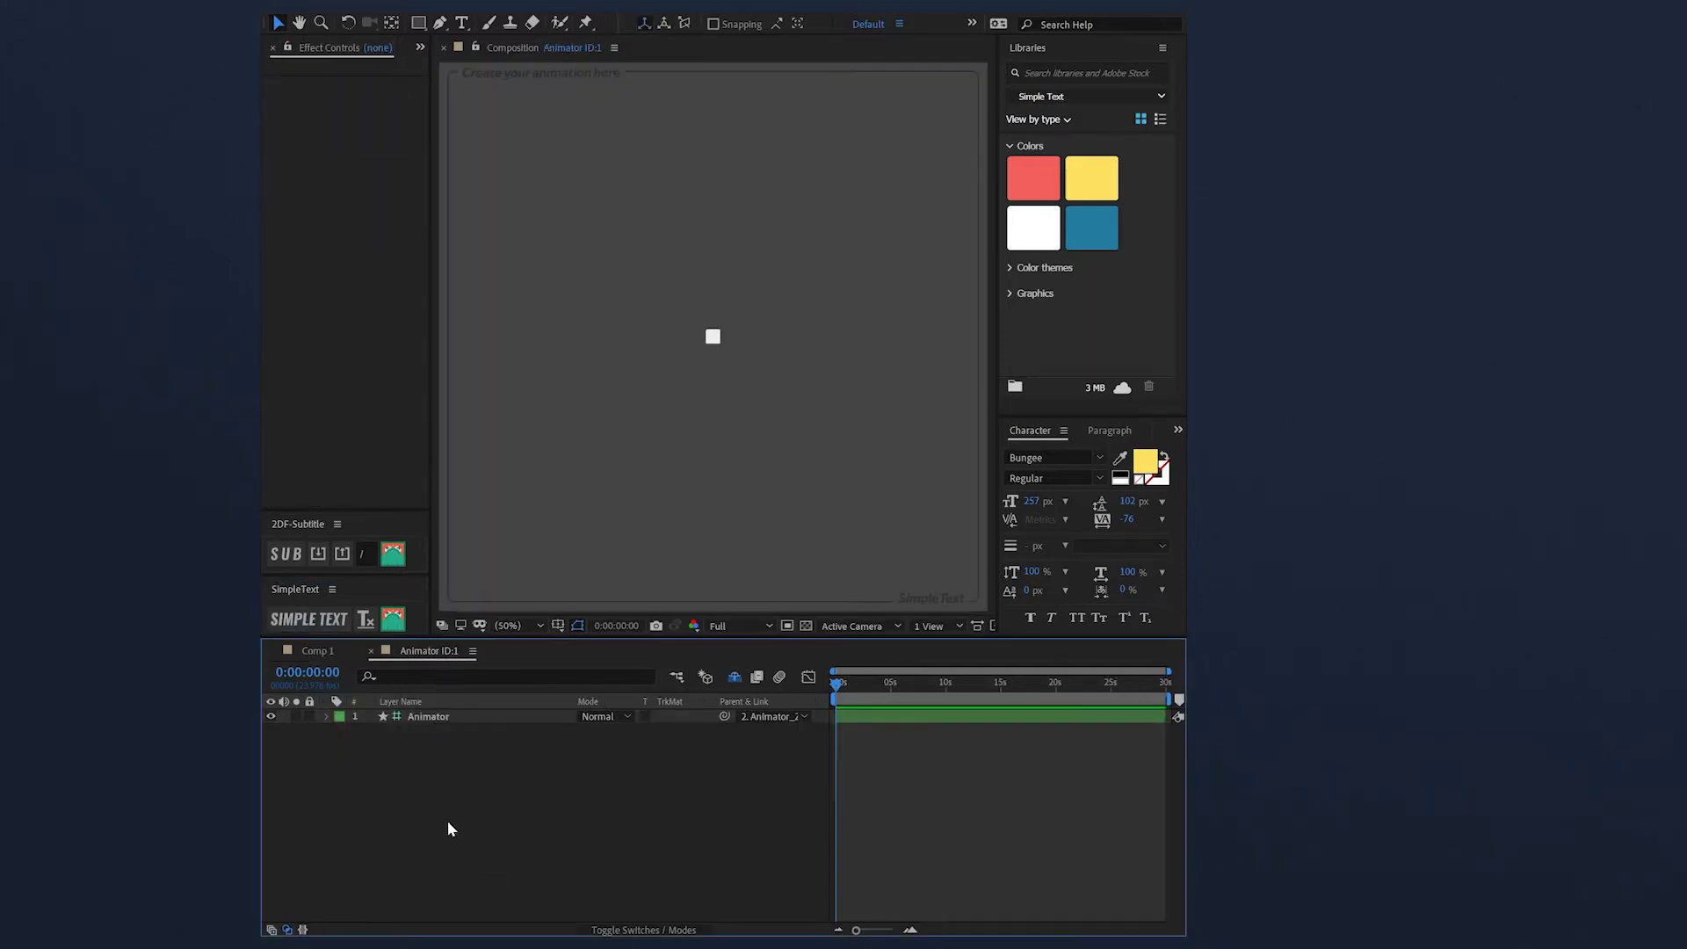
pyautogui.click(424, 714)
pyautogui.press('s')
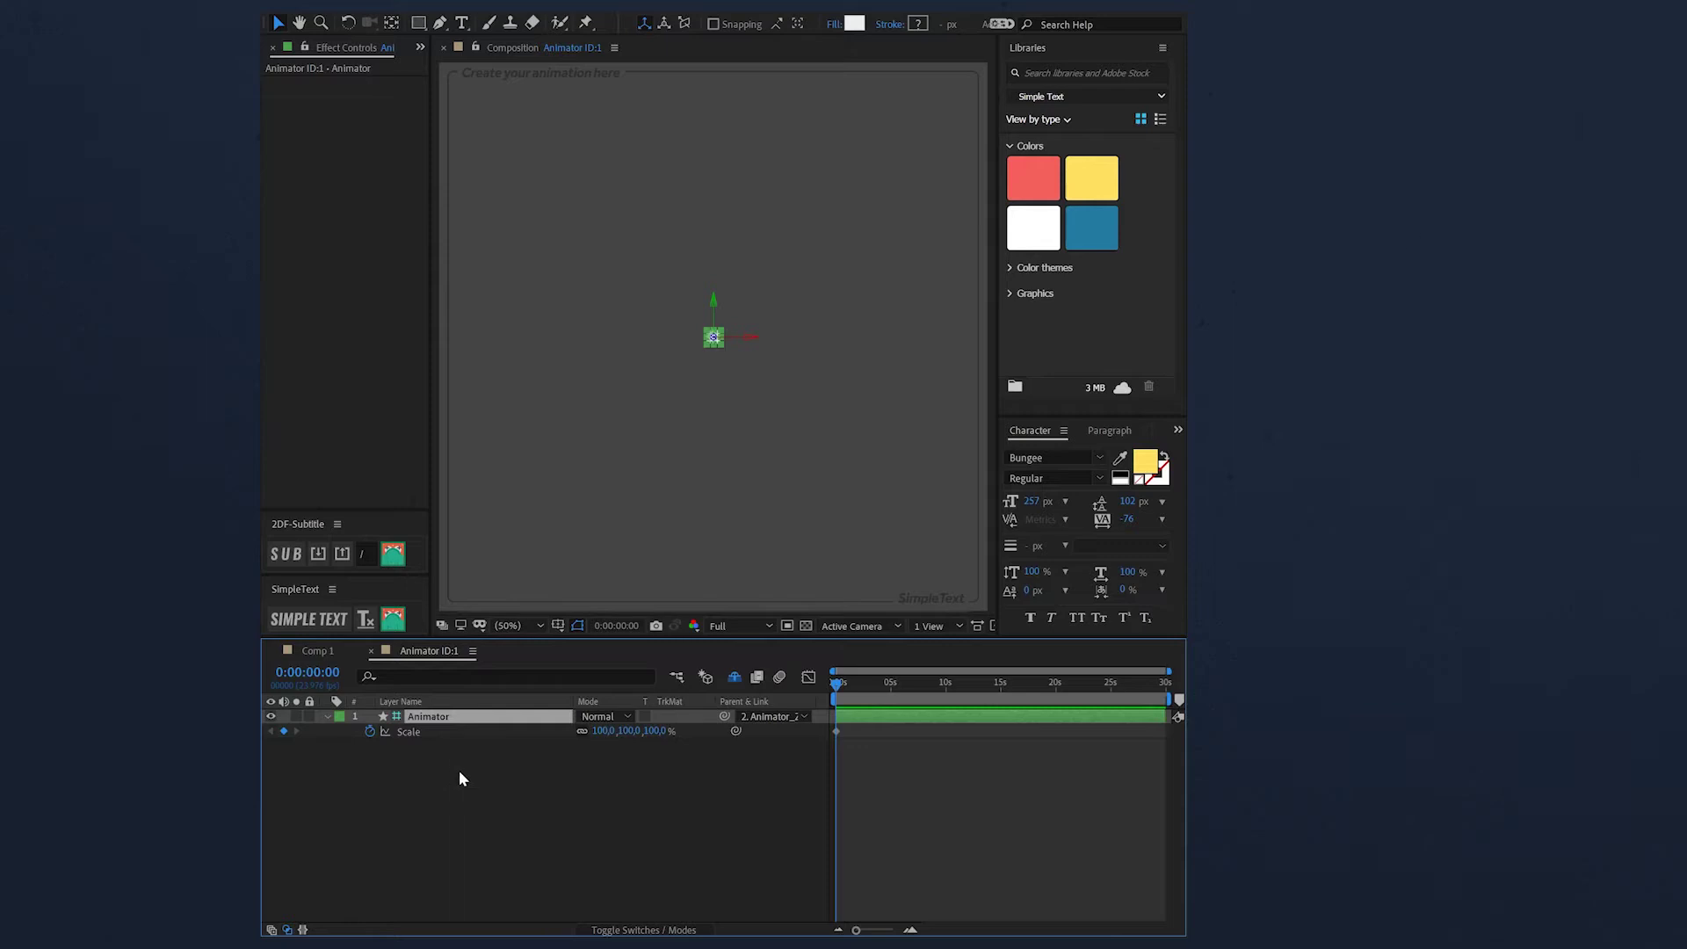
# Keyframe the Animator's Scale at 0% at the start, 100% around one second, then back to 0%
pyautogui.click(283, 730)
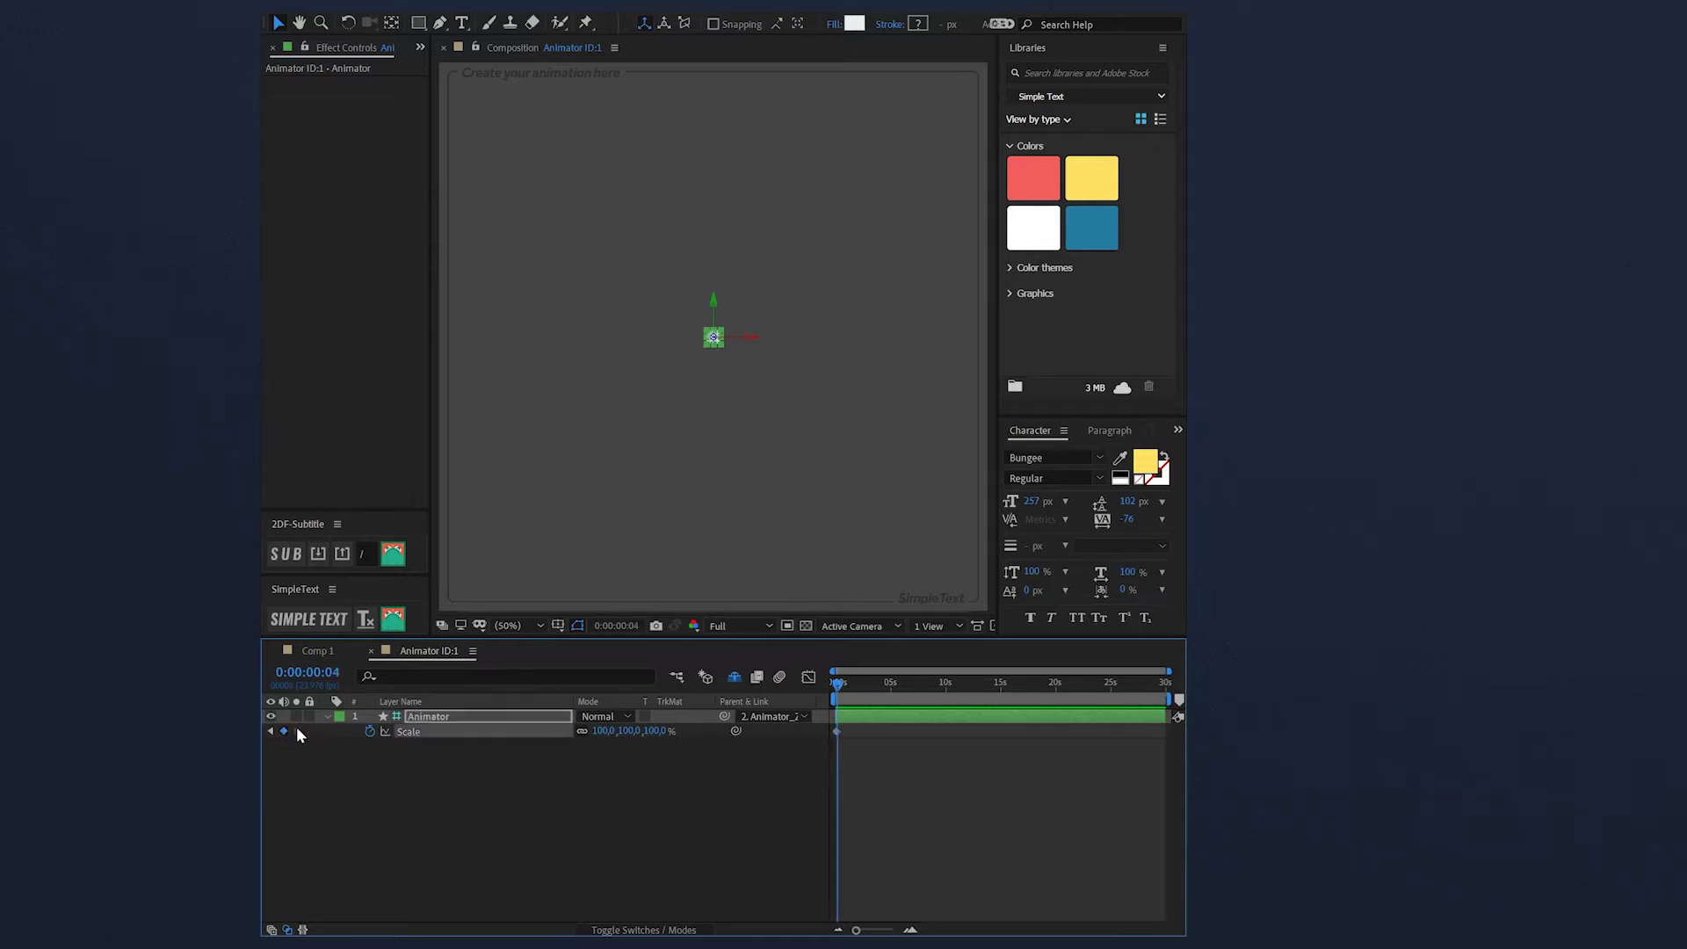
pyautogui.press('Home')
pyautogui.click(654, 731)
pyautogui.write('0')
pyautogui.press('Return')
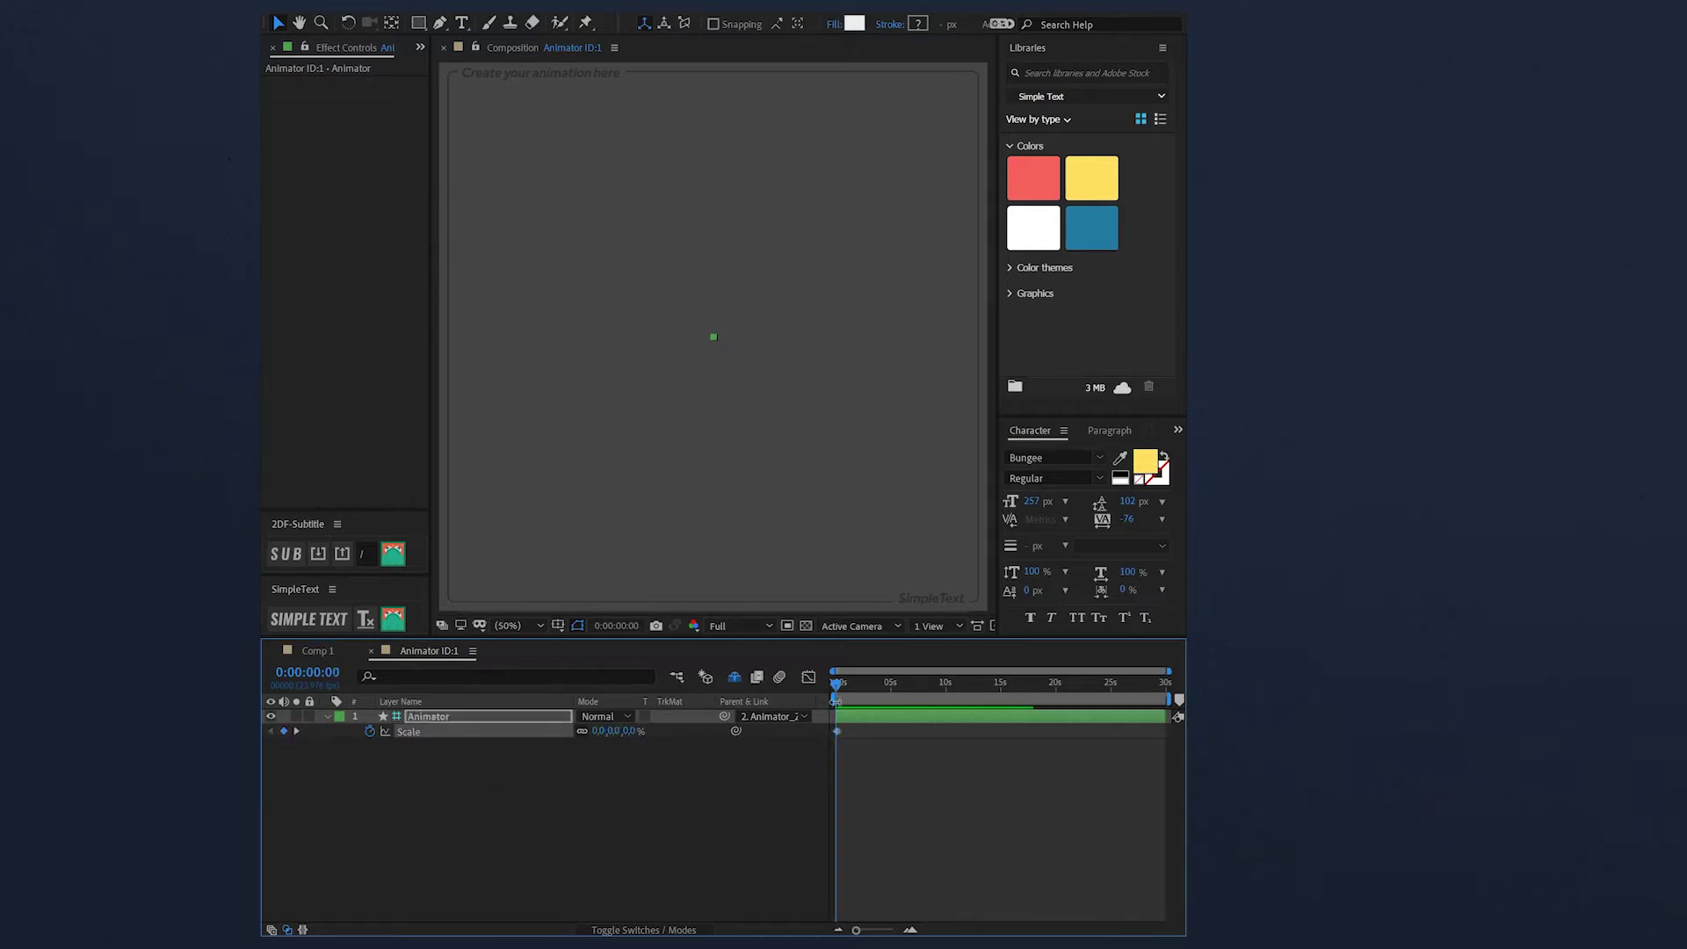
pyautogui.press('=')
pyautogui.press('=')
pyautogui.press('=')
pyautogui.press('=')
pyautogui.click(864, 683)
pyautogui.hotkey('shift', 'pagedown')
pyautogui.hotkey('shift', 'pagedown')
pyautogui.click(369, 846)
pyautogui.click(264, 736)
pyautogui.press('pagedown')
pyautogui.press('pagedown')
pyautogui.press('pagedown')
pyautogui.press('pagedown')
pyautogui.write('0')
pyautogui.press('Return')
# Easy Ease the two middle Scale keyframes and steepen their speed curve in the Graph Editor
pyautogui.moveTo(852, 754); pyautogui.dragTo(1022, 696)
pyautogui.press('F9')
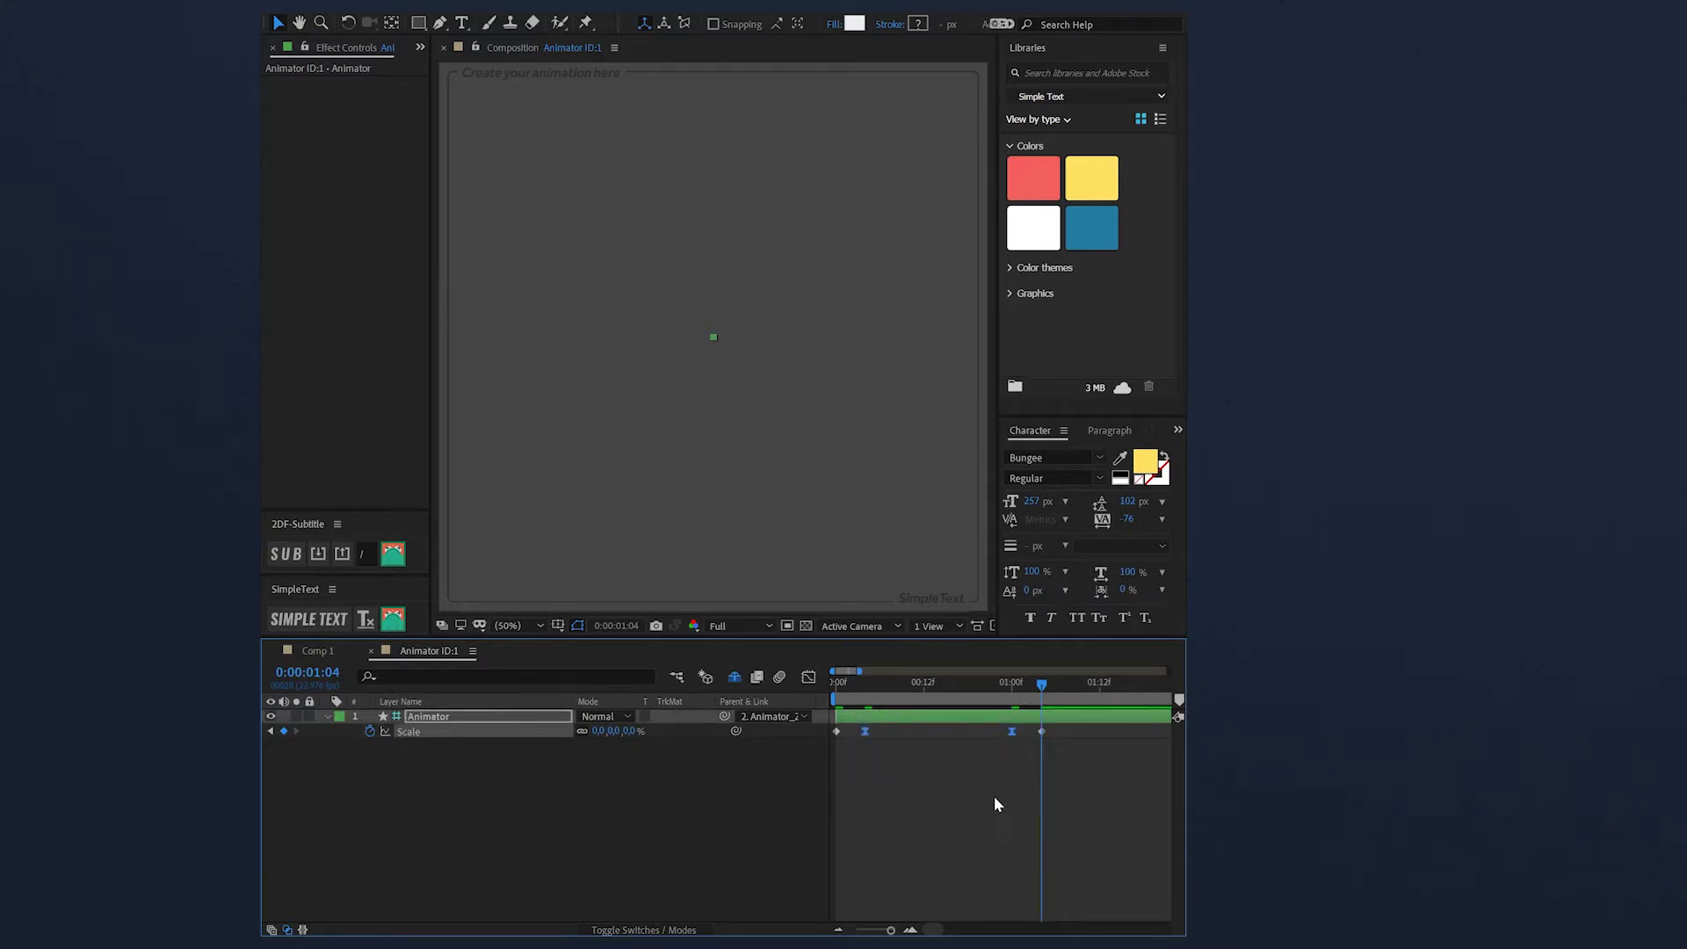
pyautogui.click(807, 677)
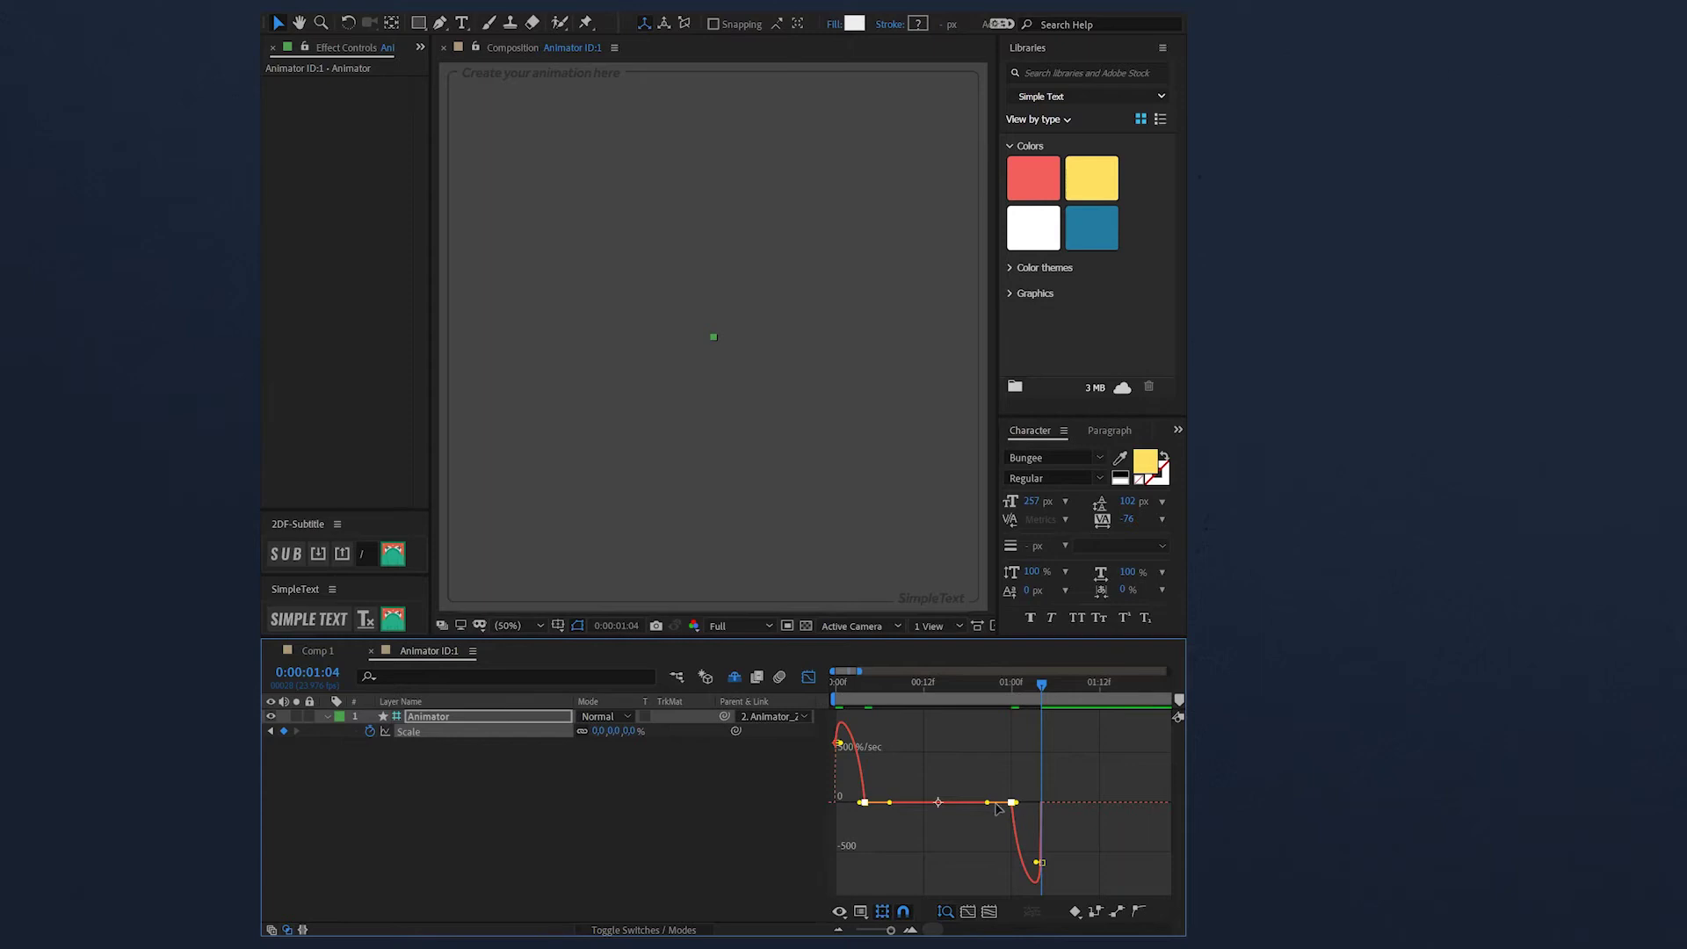
pyautogui.moveTo(1017, 803); pyautogui.dragTo(1028, 803)
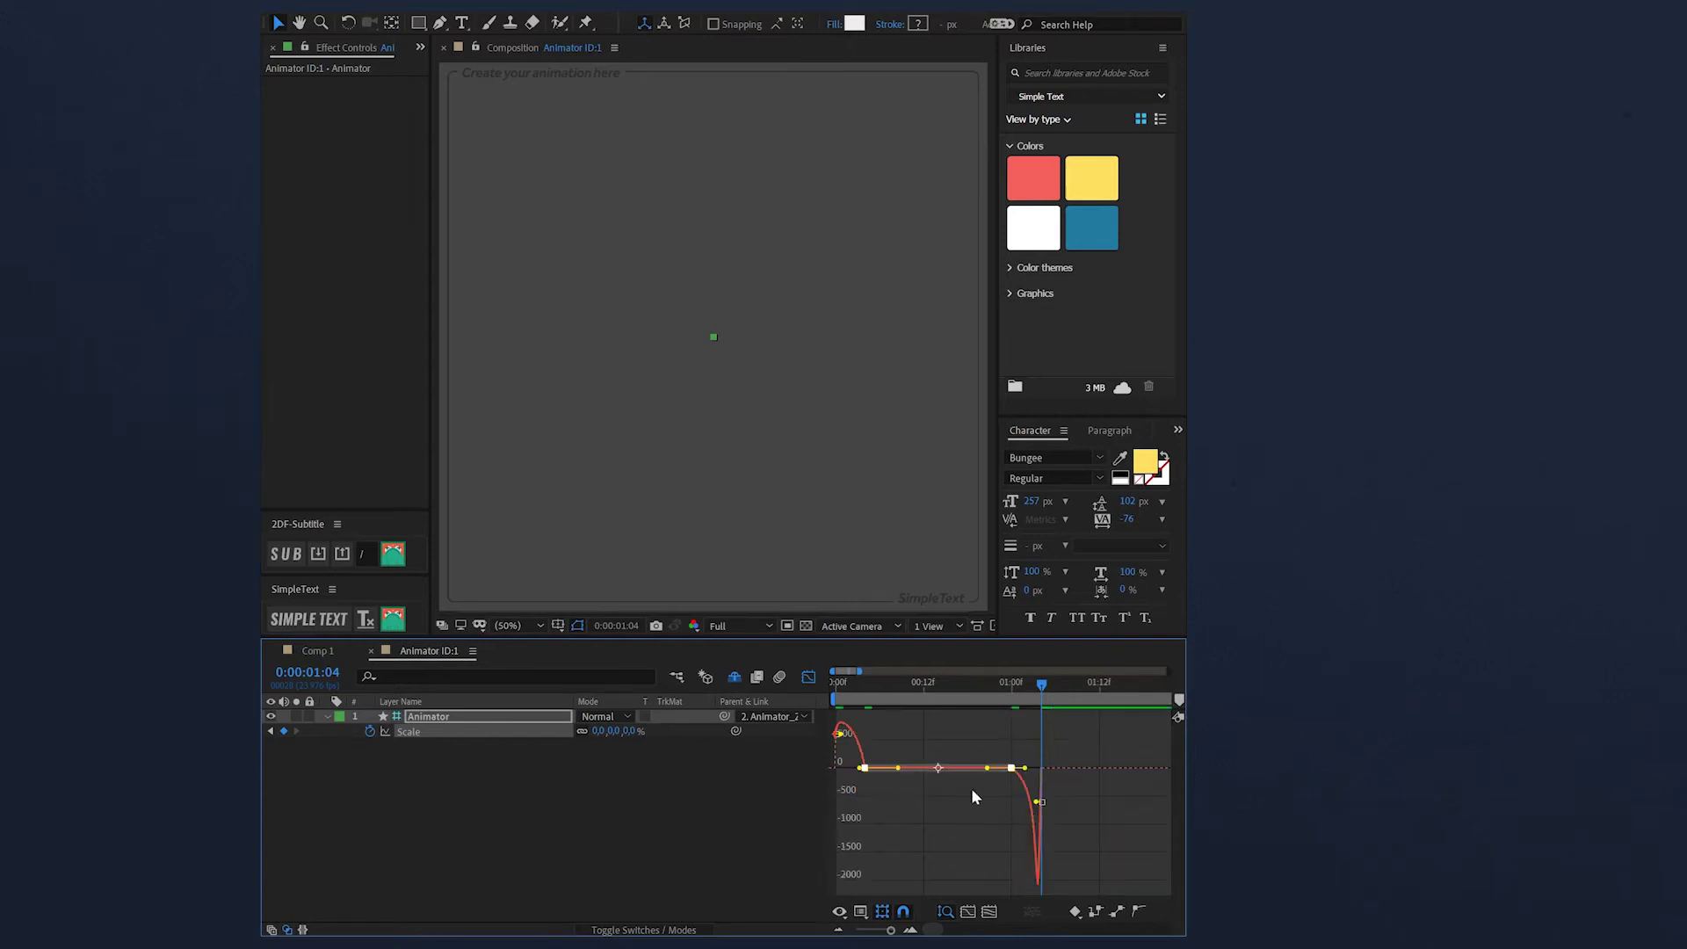
pyautogui.moveTo(851, 787); pyautogui.dragTo(882, 764)
pyautogui.click(767, 872)
pyautogui.press('Home')
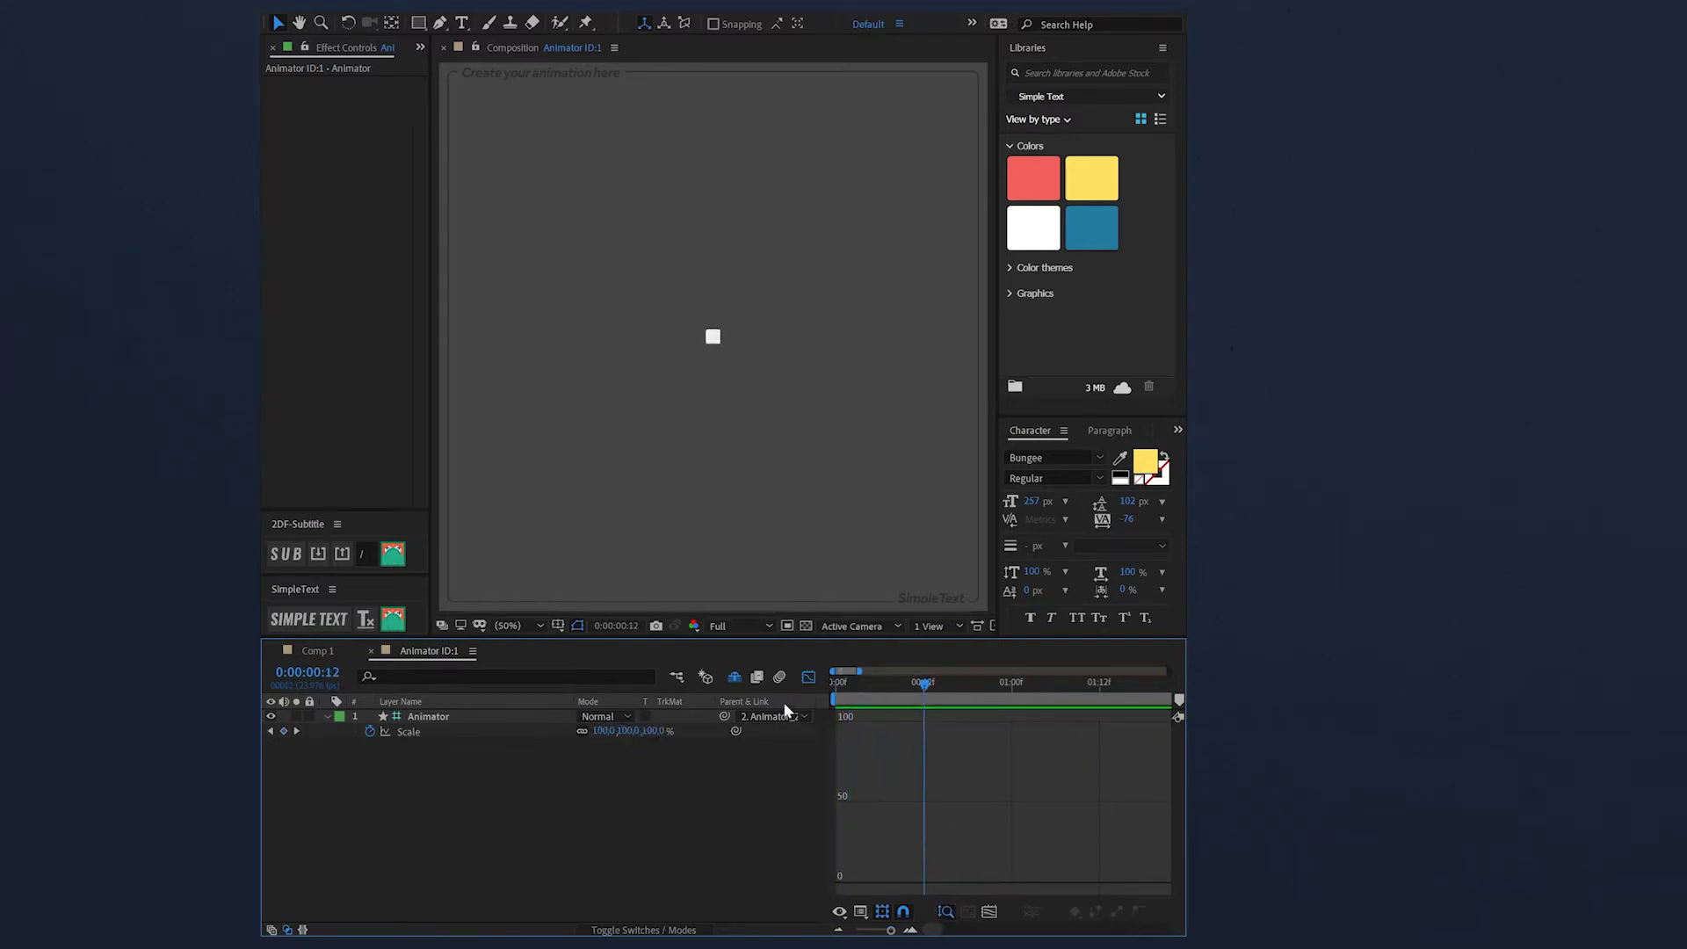
# Add a wiggle(2.5,15) expression to the Animator's Position
pyautogui.click(503, 716)
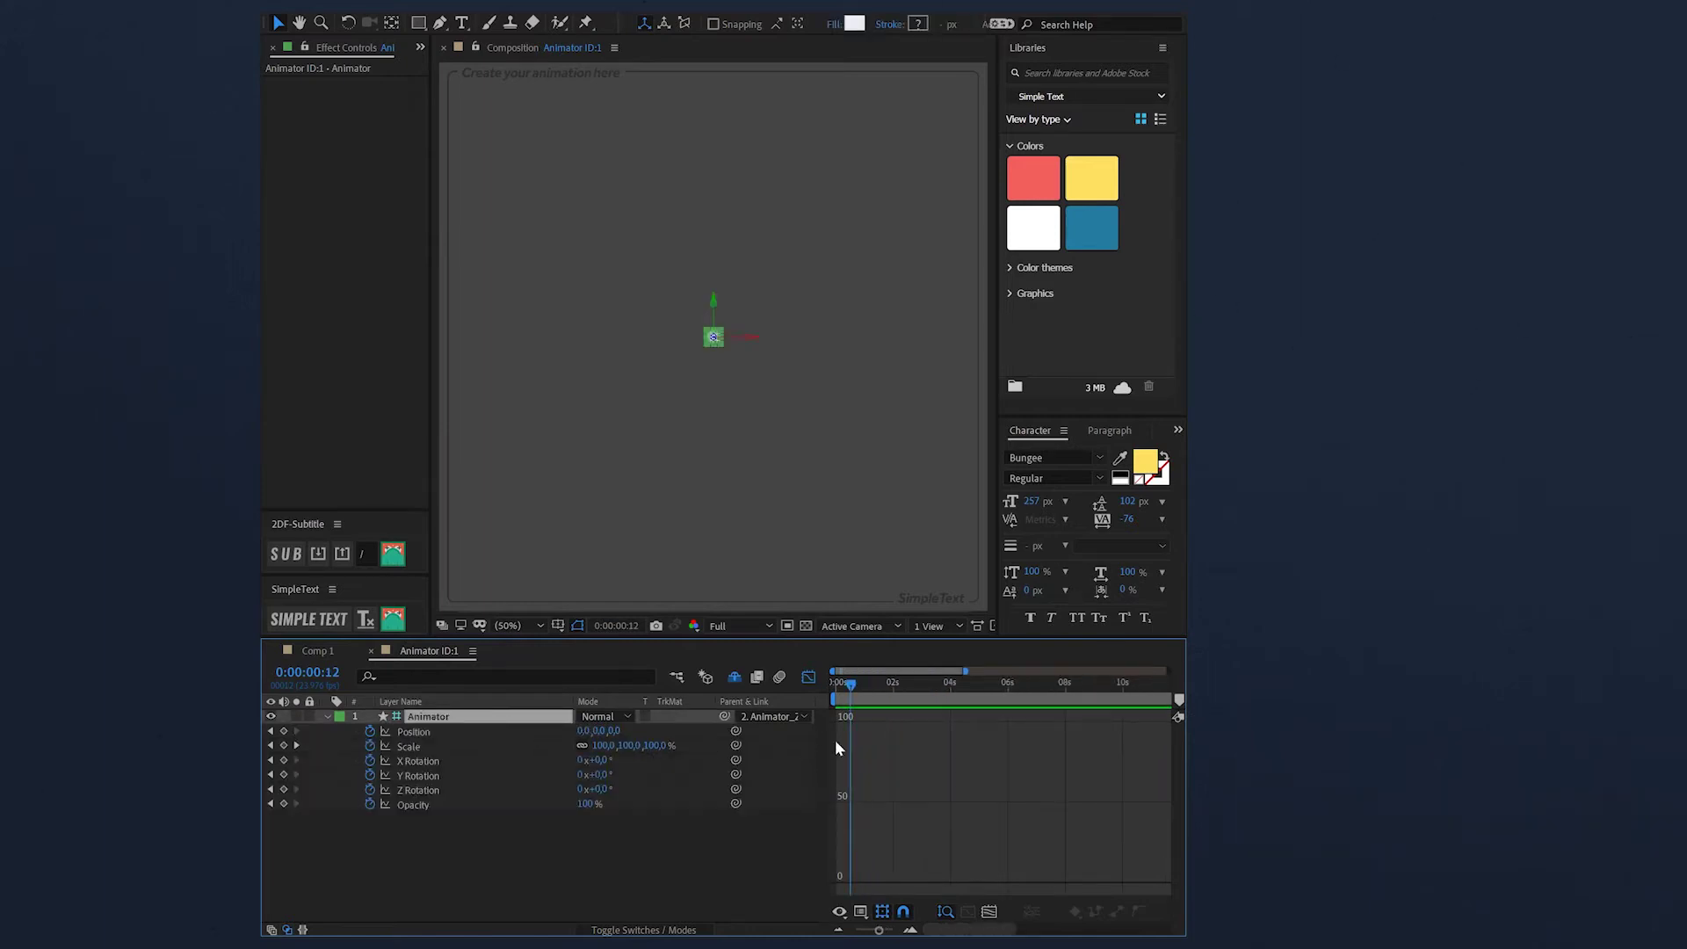
pyautogui.click(809, 678)
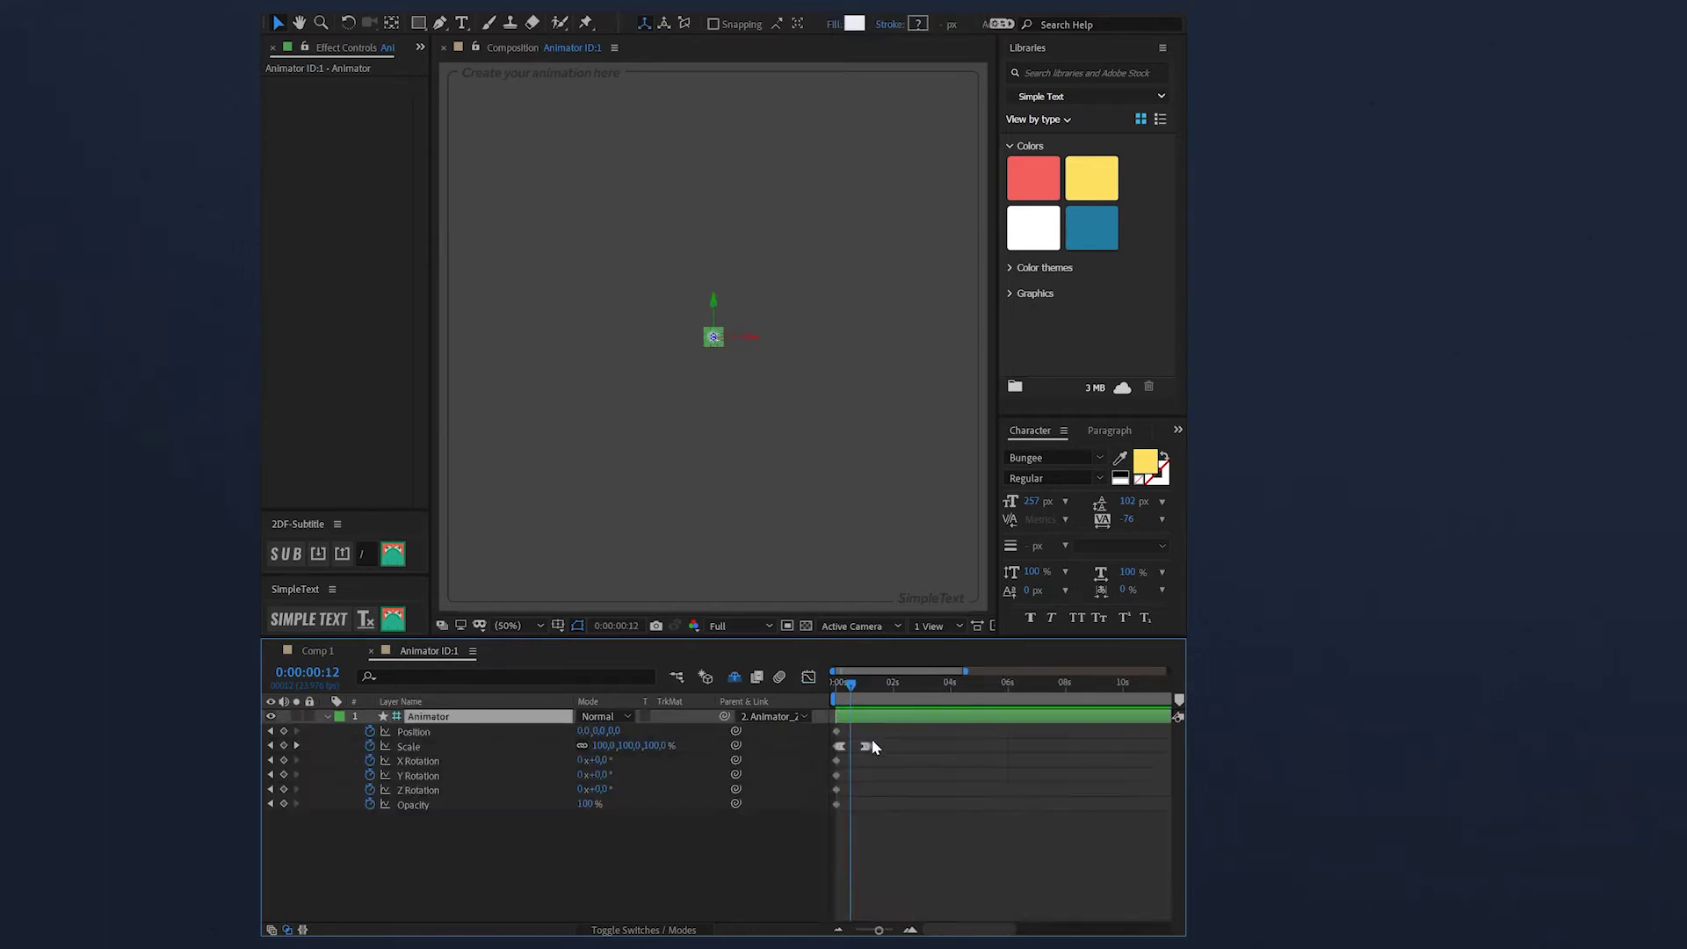
pyautogui.keyDown('alt'); pyautogui.click(370, 731); pyautogui.keyUp('alt')
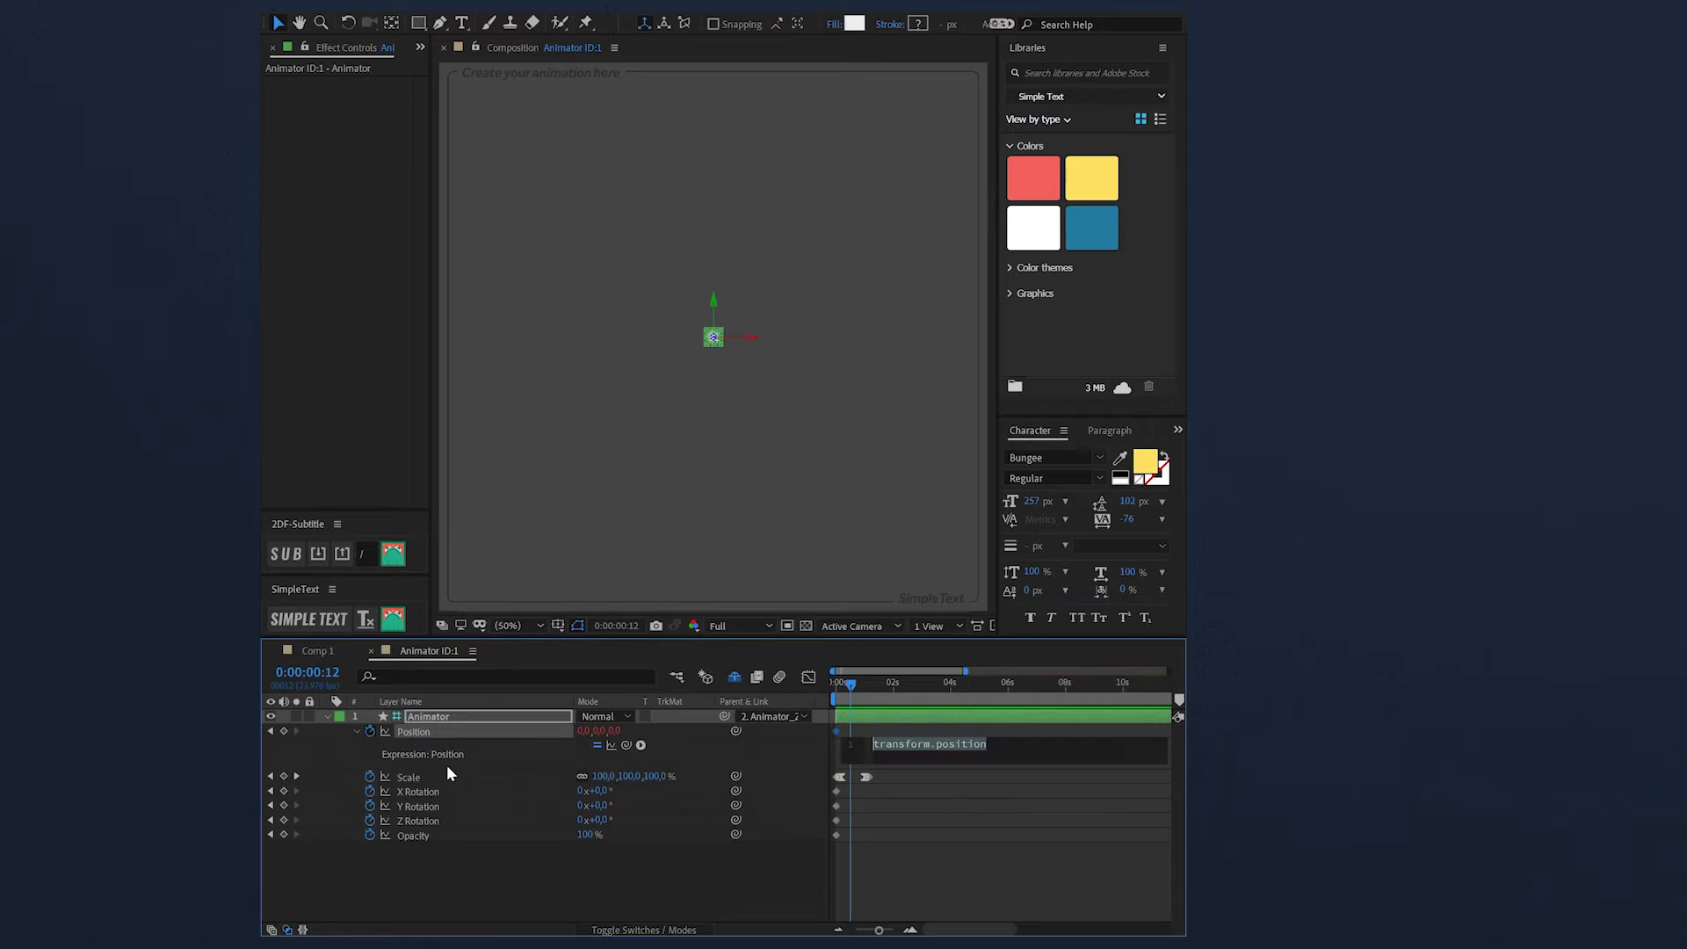
pyautogui.write('wiggle(2.5,15')
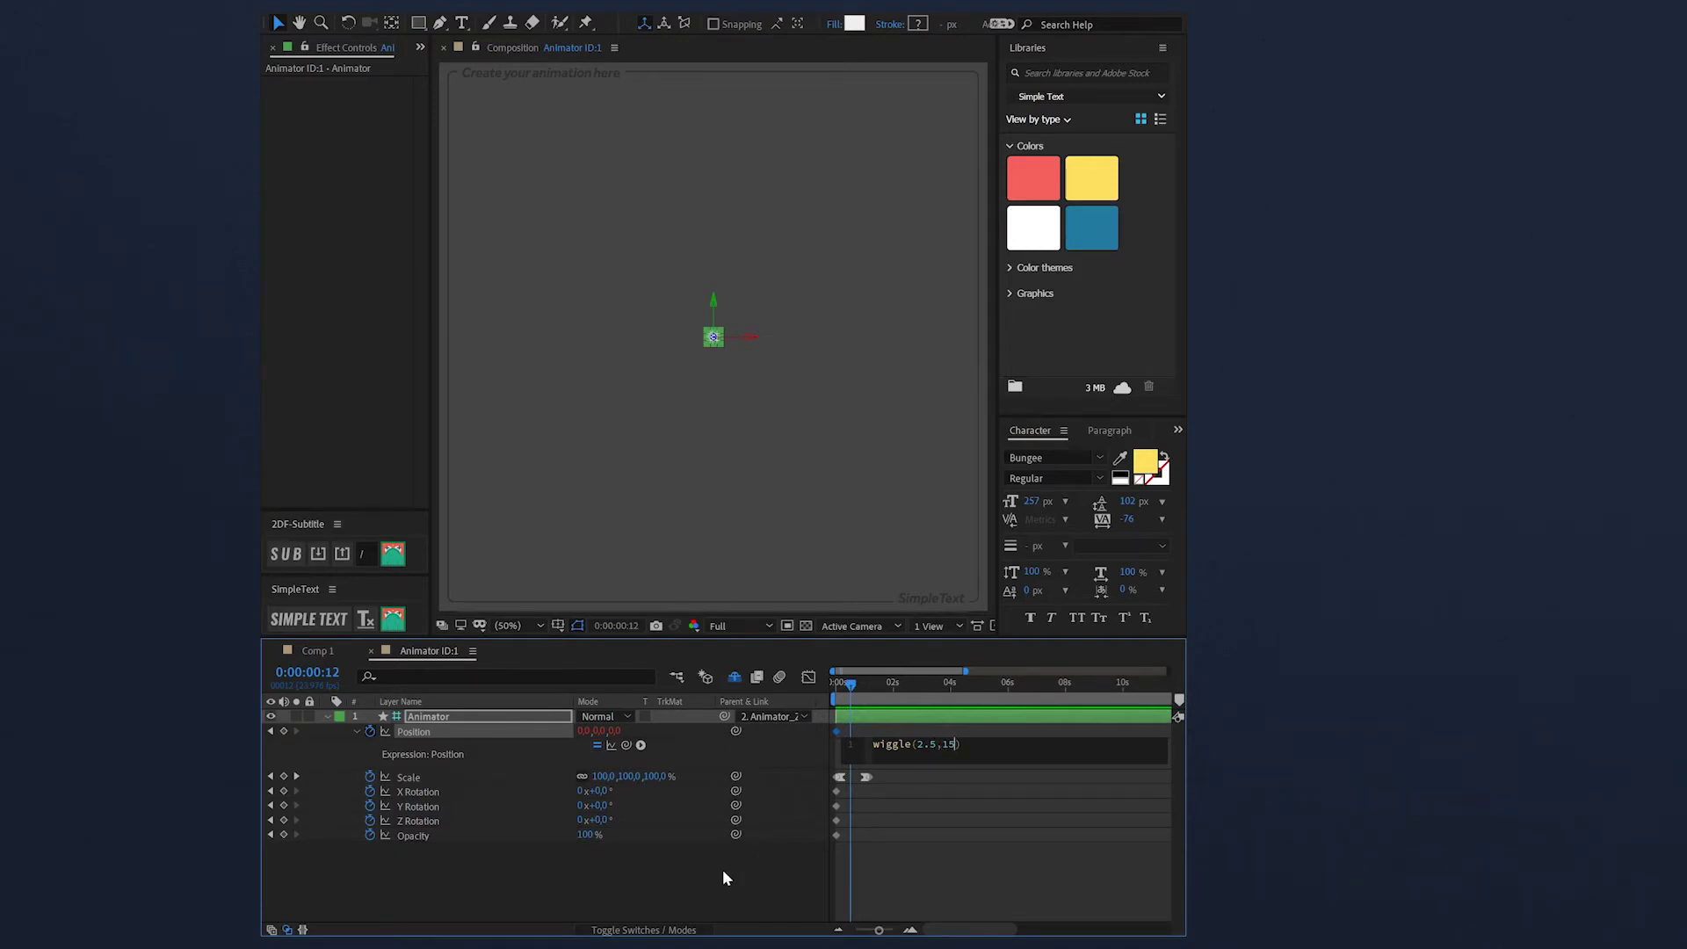
pyautogui.click(722, 868)
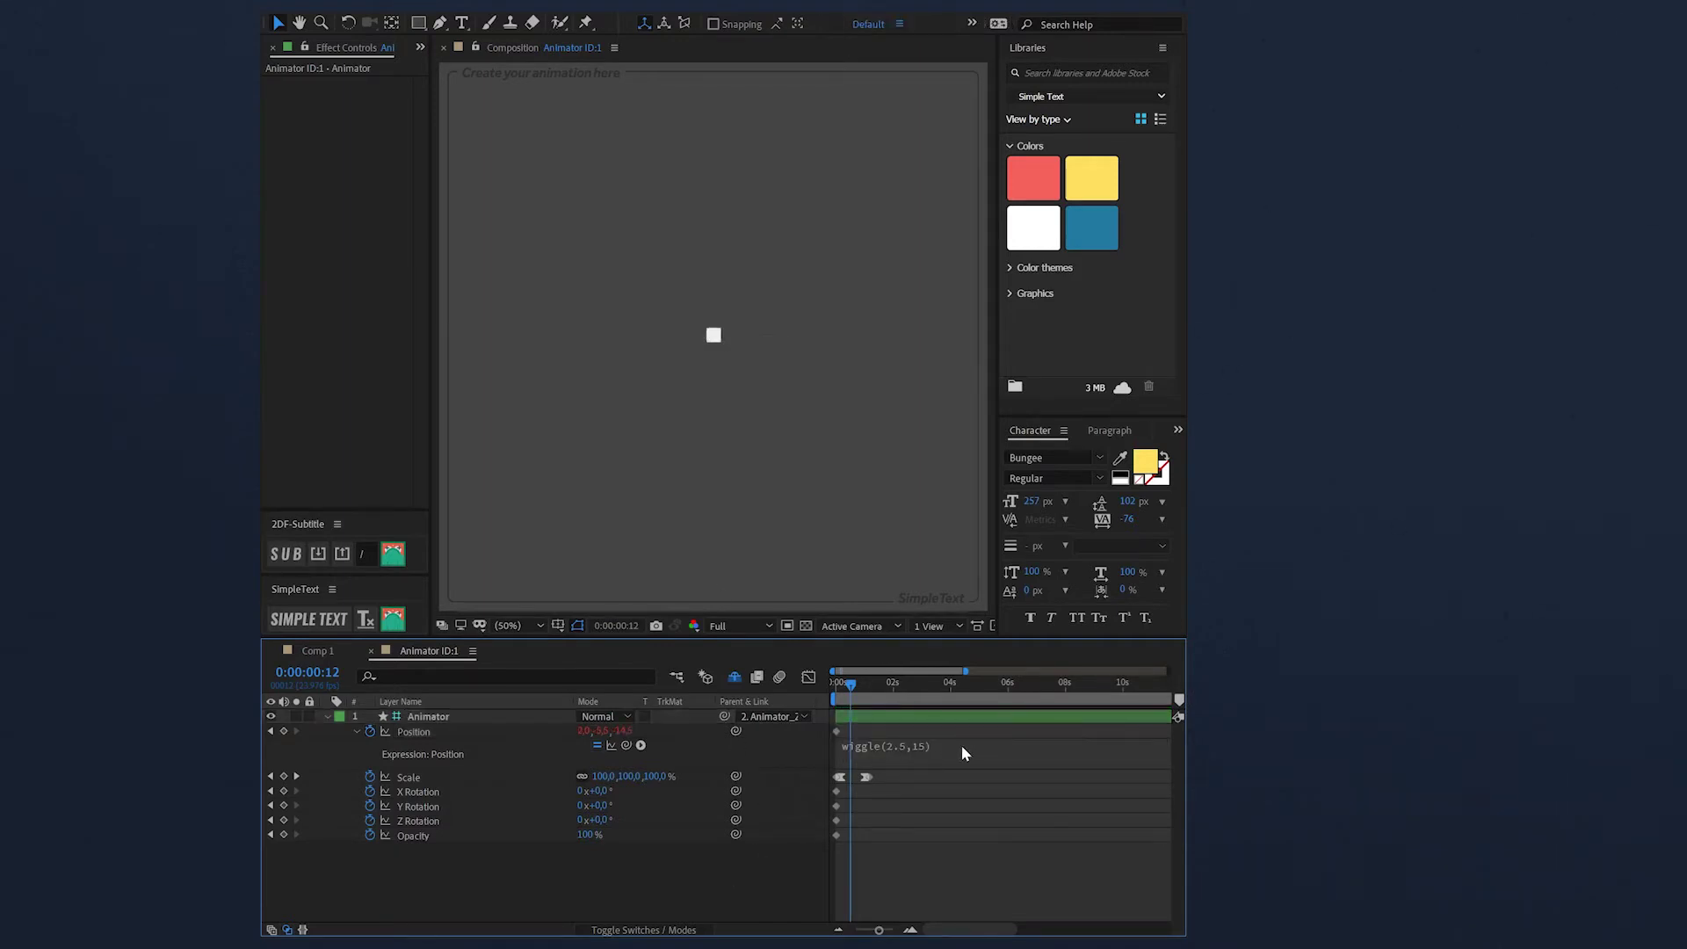
# Paste the same wiggle(2.5,15) expression onto X Rotation and Y Rotation
pyautogui.click(367, 793)
pyautogui.write('wiggle(2.5,15)')
pyautogui.click(393, 919)
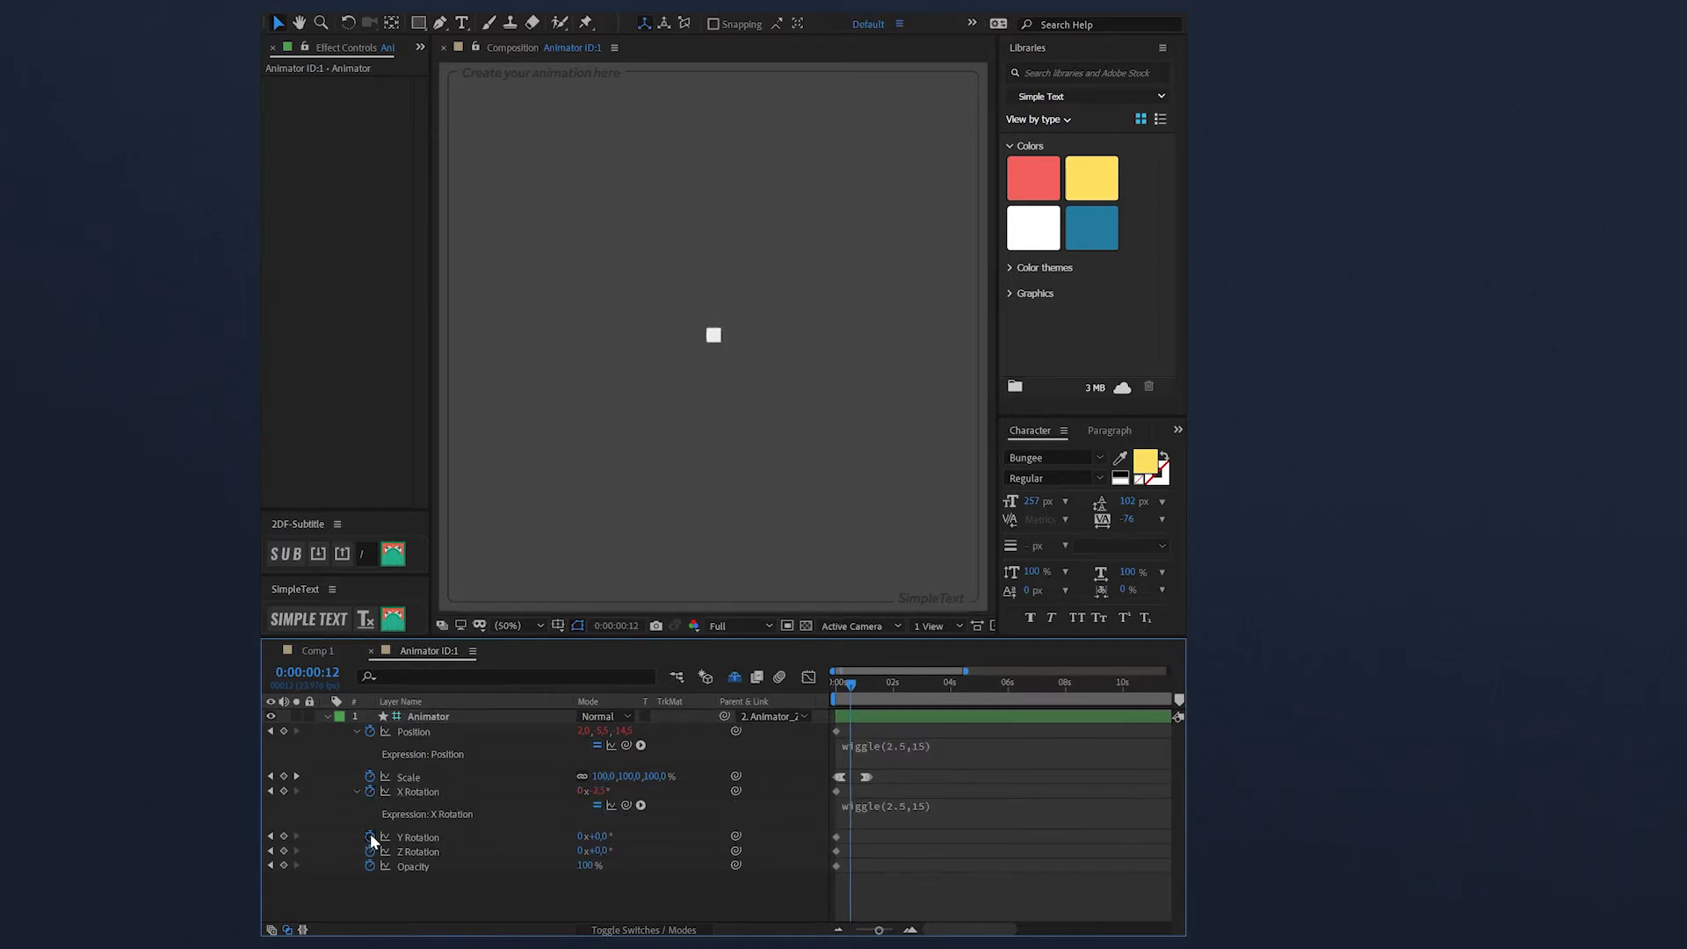
pyautogui.keyDown('alt'); pyautogui.click(370, 836); pyautogui.keyUp('alt')
pyautogui.write('wiggle(2.5,15)')
pyautogui.click(529, 915)
# Preview the wiggling animation and check the X Rotation expression, leaving it unchanged
pyautogui.press('space')
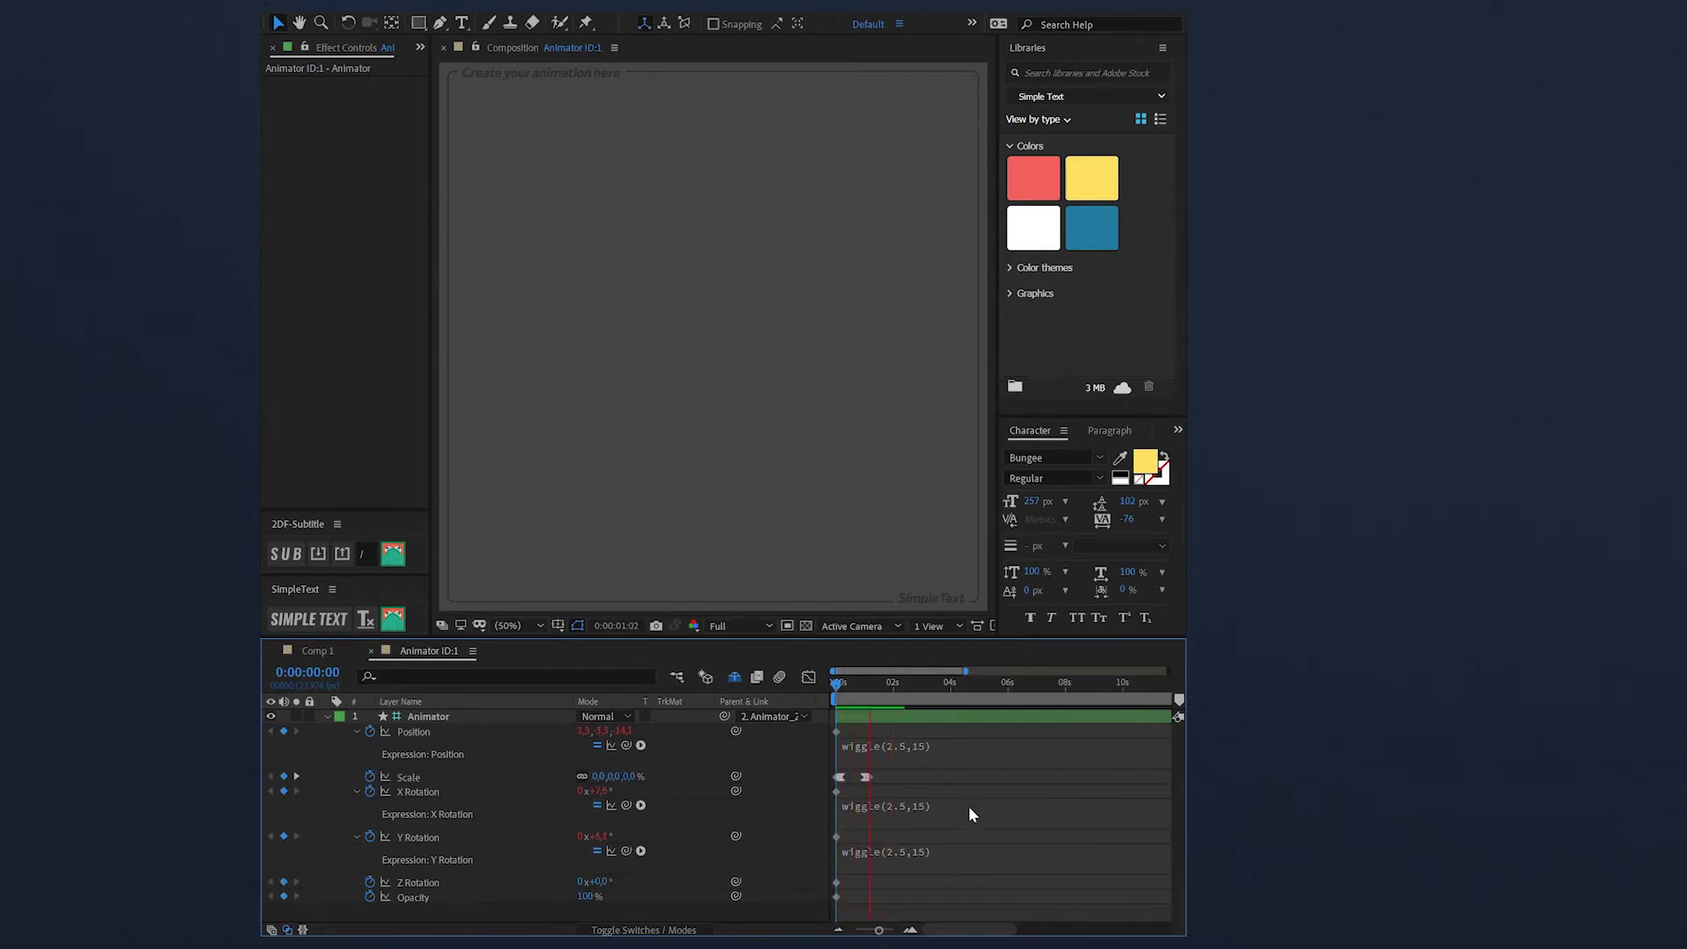
pyautogui.click(890, 808)
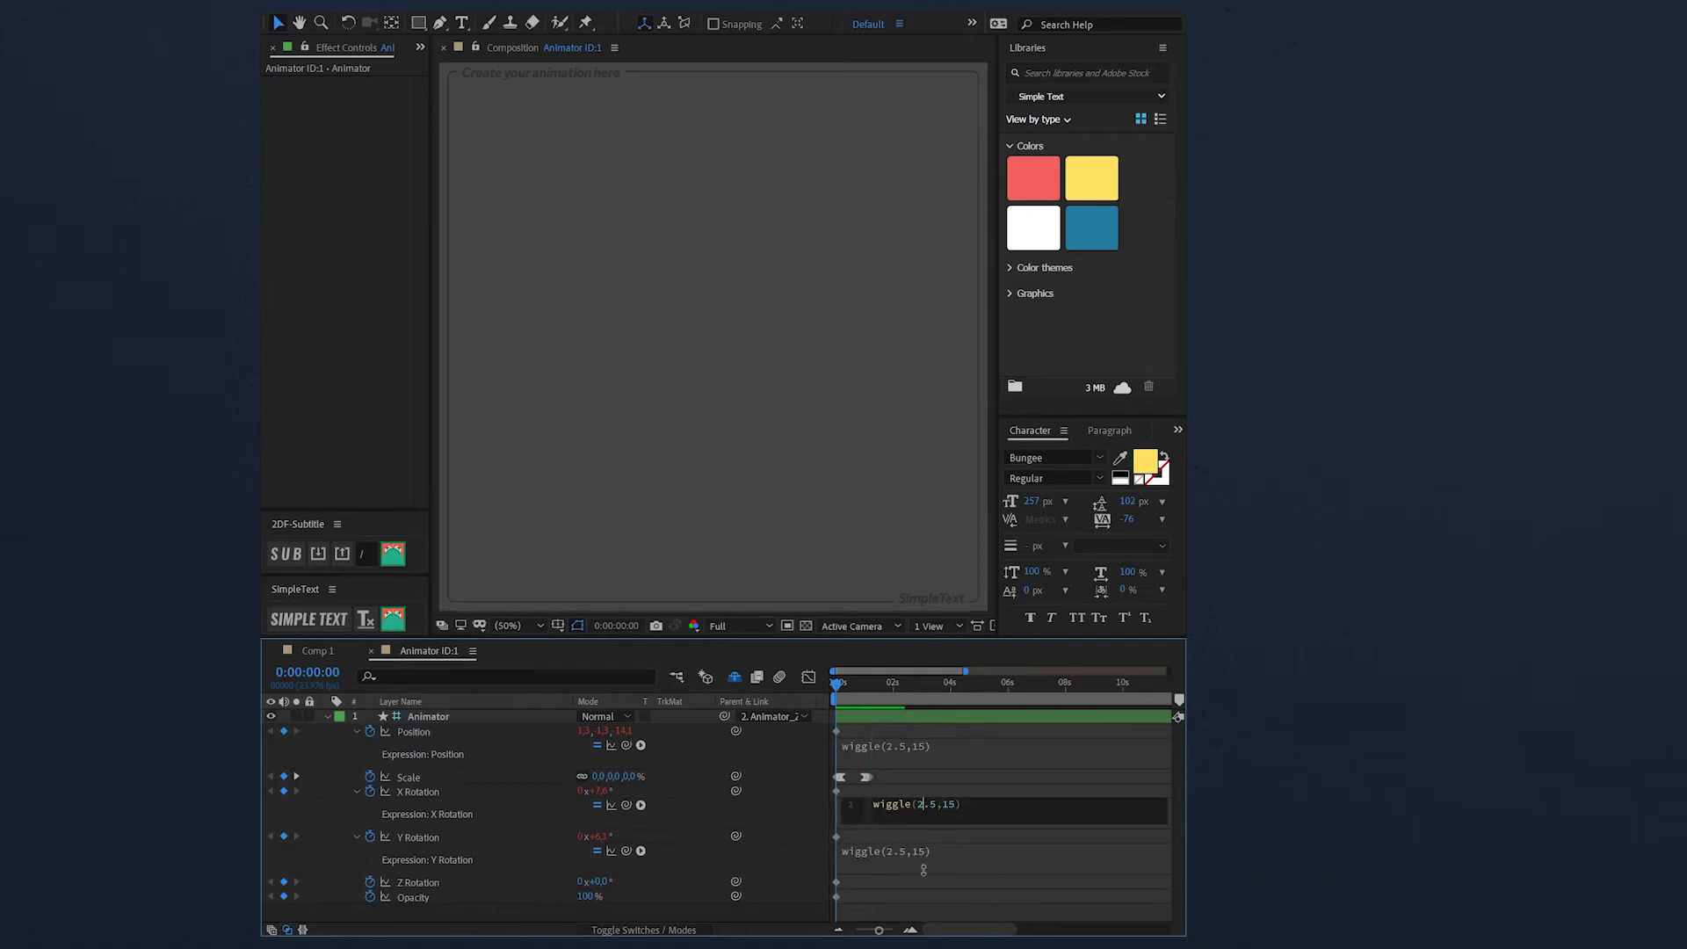
pyautogui.click(655, 926)
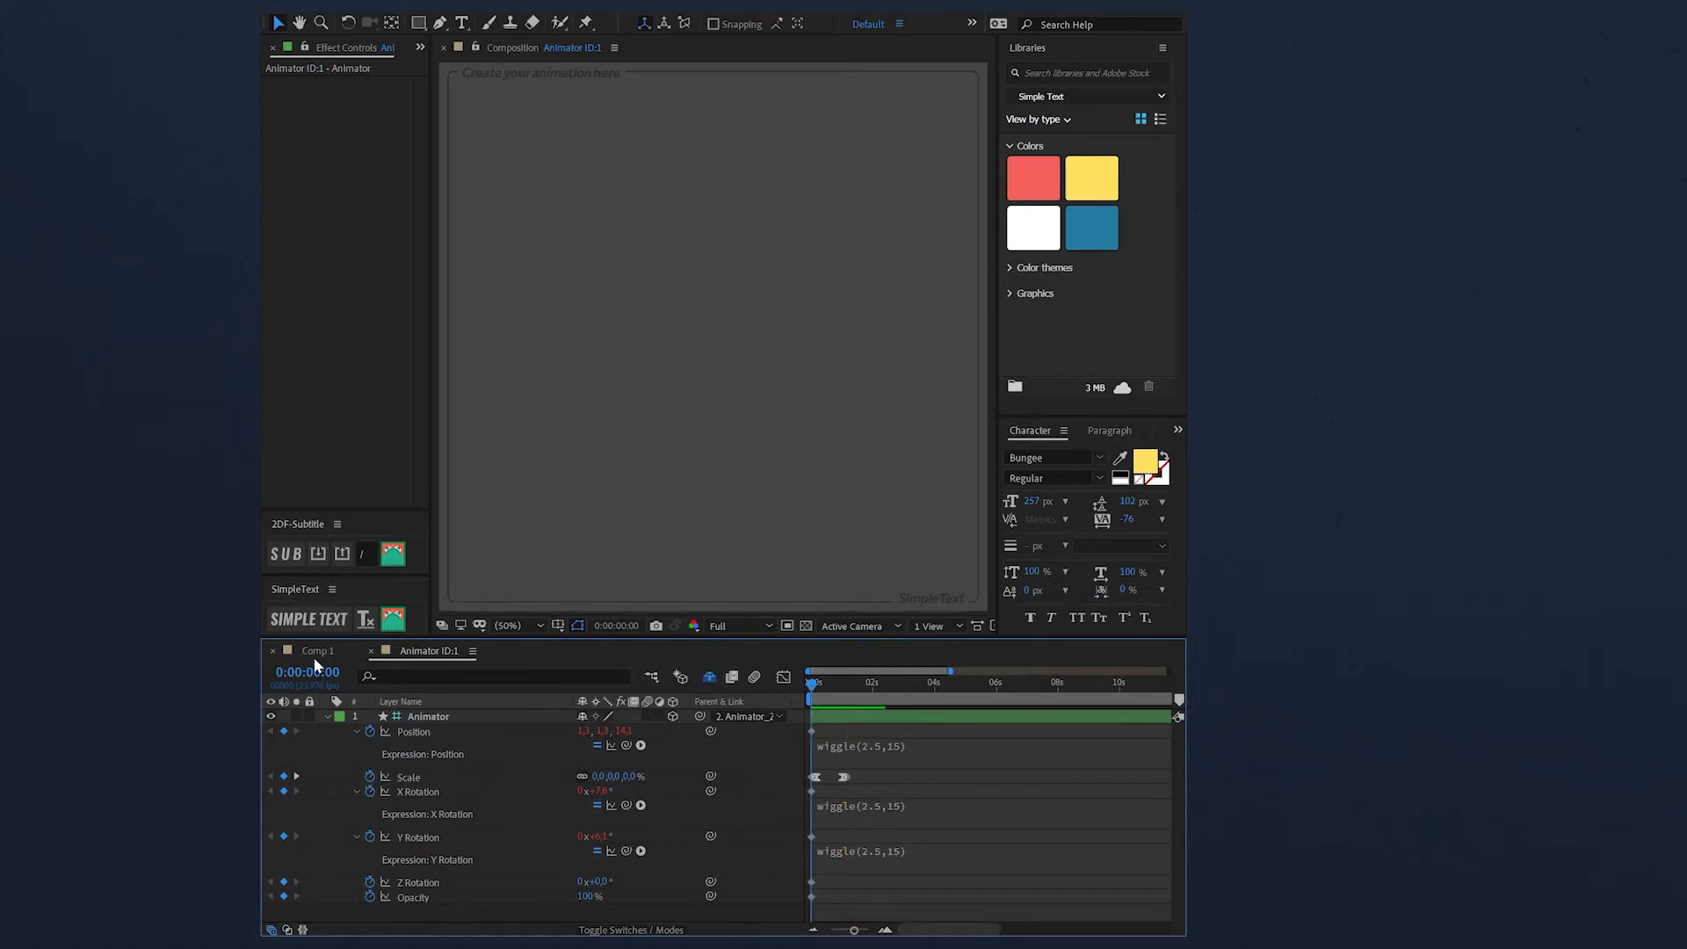
pyautogui.click(316, 652)
pyautogui.press('space')
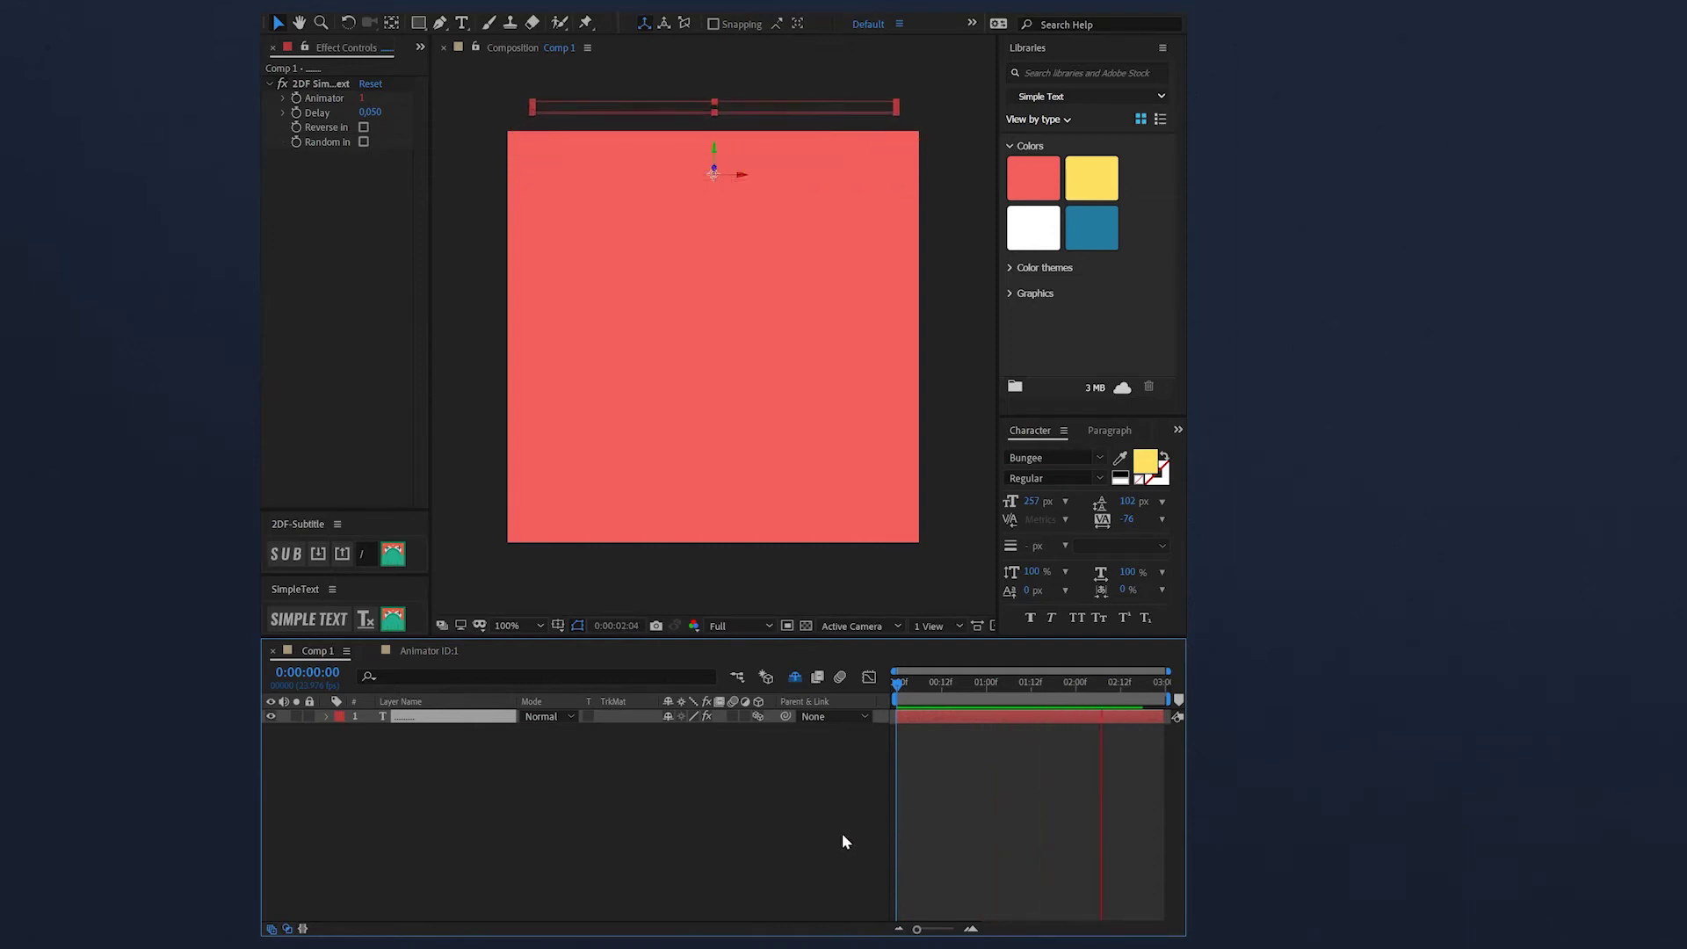
pyautogui.click(894, 862)
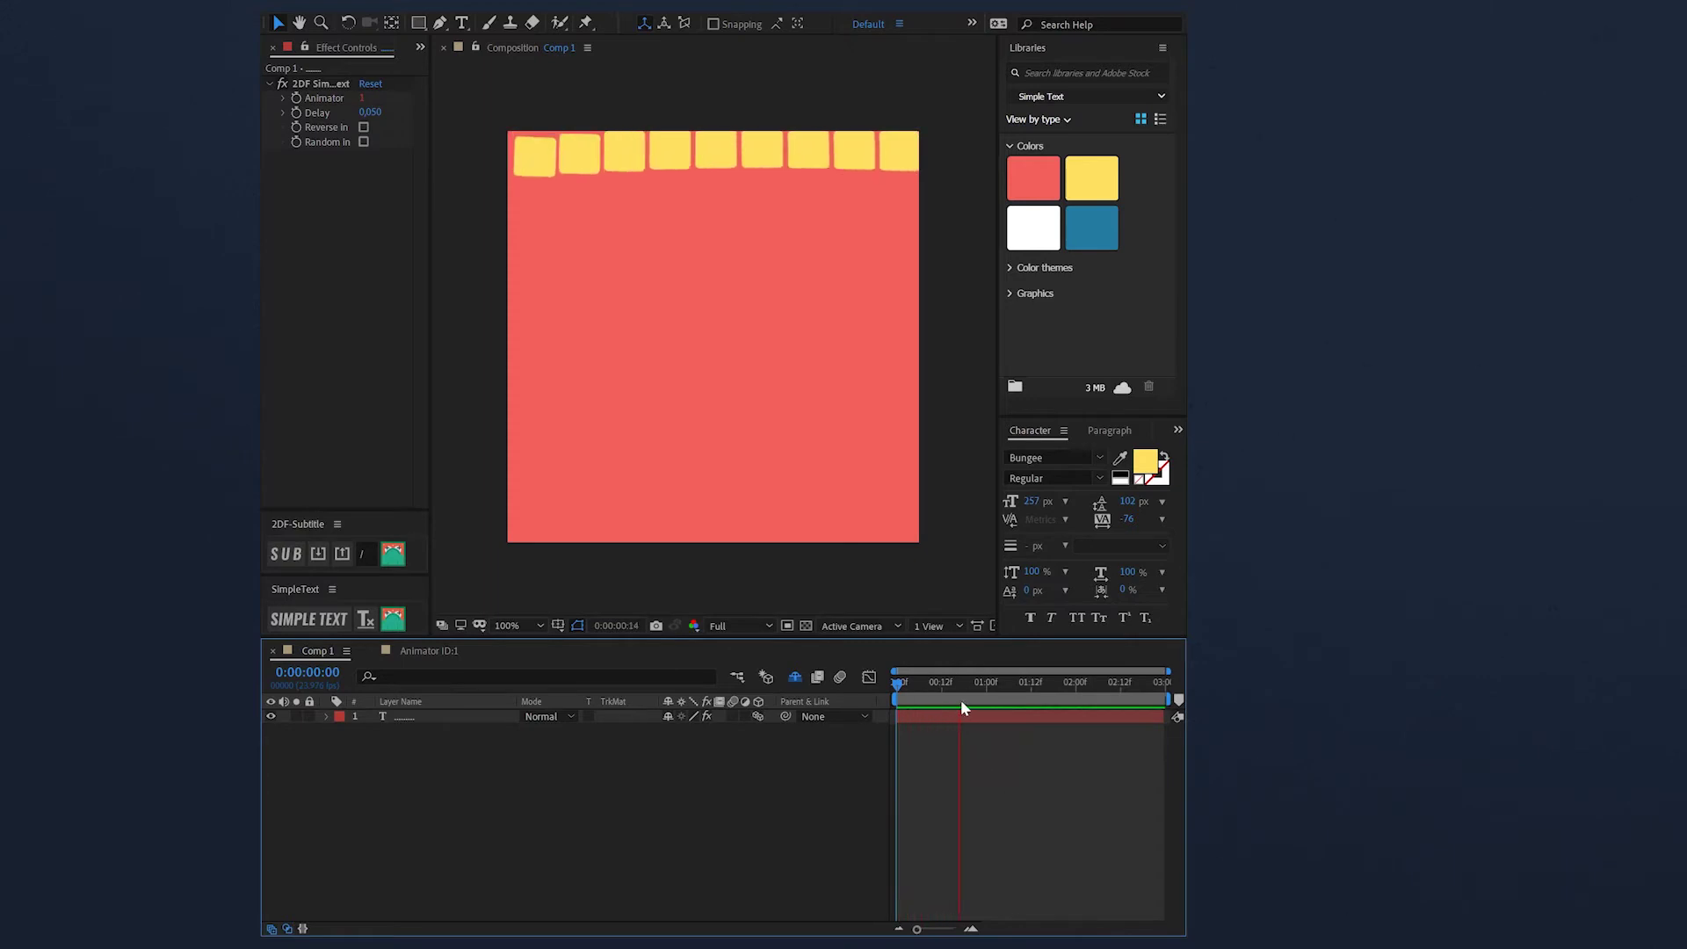
pyautogui.click(914, 685)
pyautogui.moveTo(914, 685); pyautogui.dragTo(977, 700)
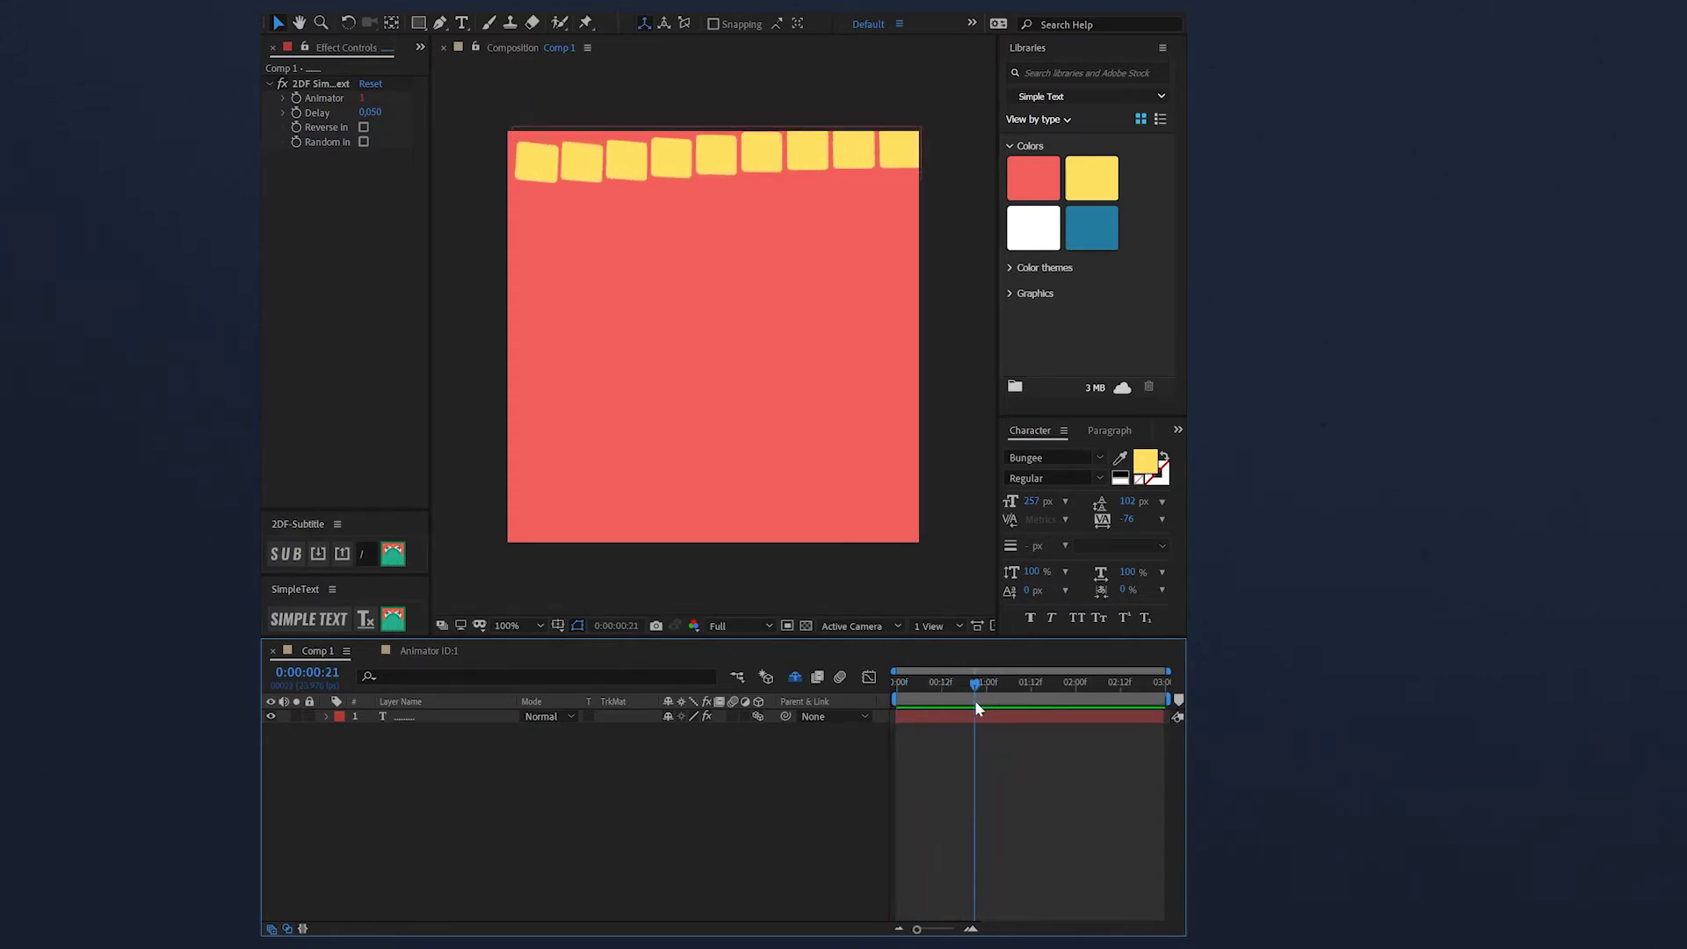
pyautogui.click(427, 651)
pyautogui.click(430, 718)
pyautogui.press('Home')
# Try Anchor Point Y 110 and Position Y 100 on the Animator, then preview the grid in Comp 1
pyautogui.hotkey('shift', 'a')
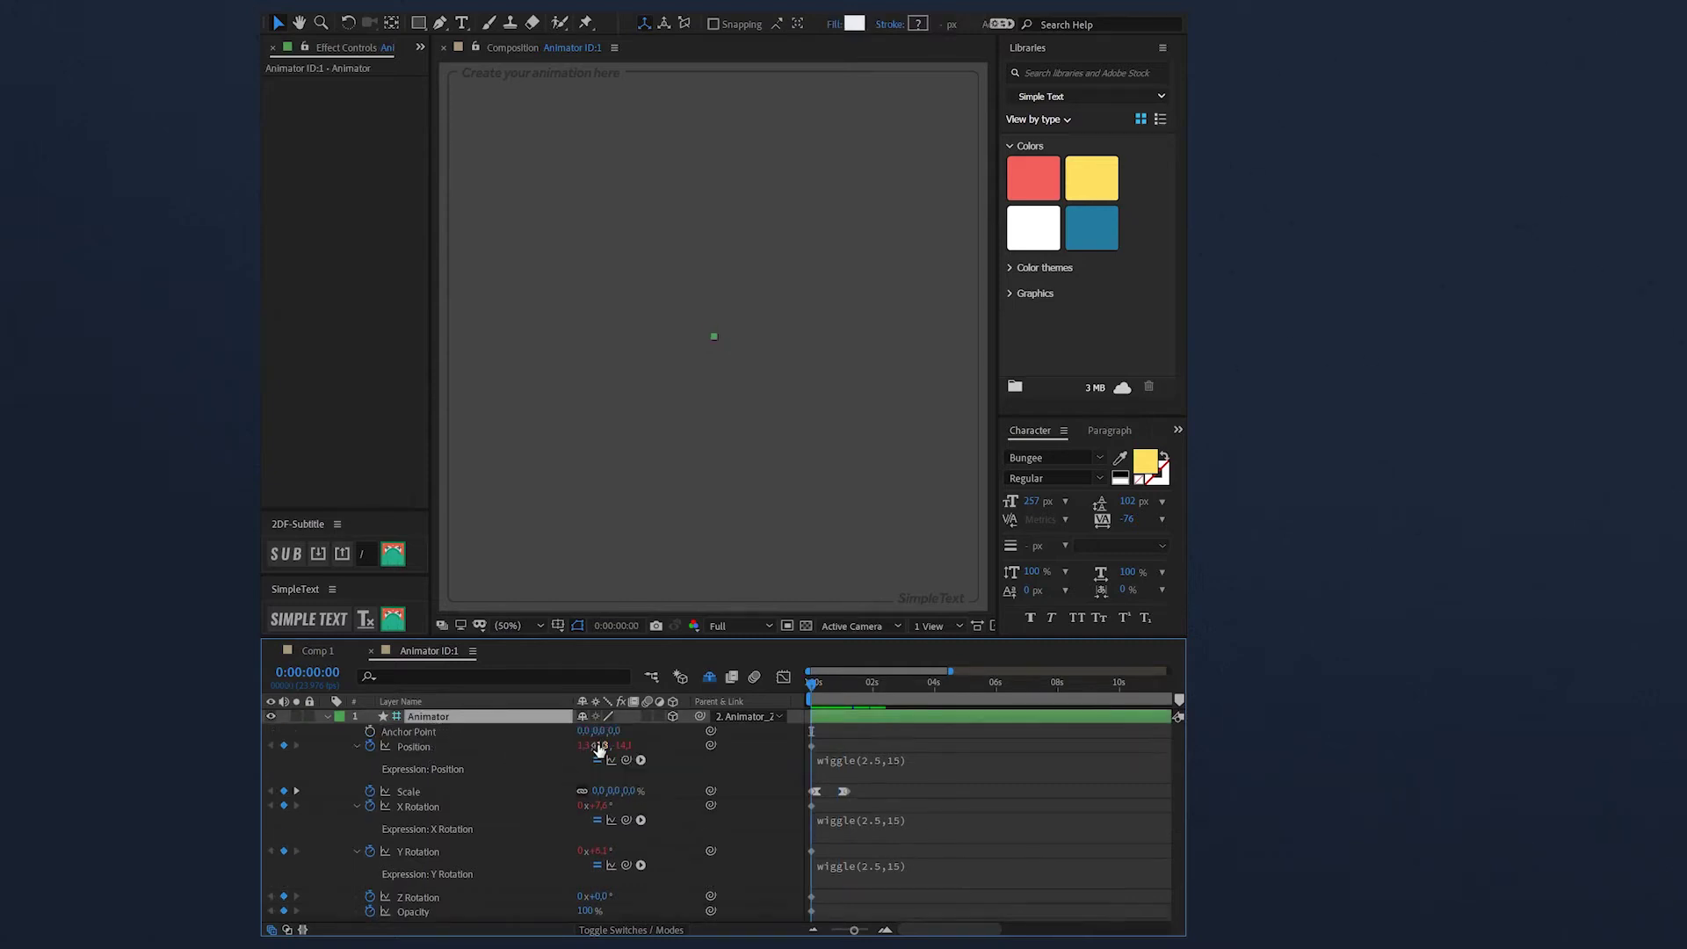
pyautogui.click(601, 731)
pyautogui.write('110')
pyautogui.click(602, 746)
pyautogui.write('100')
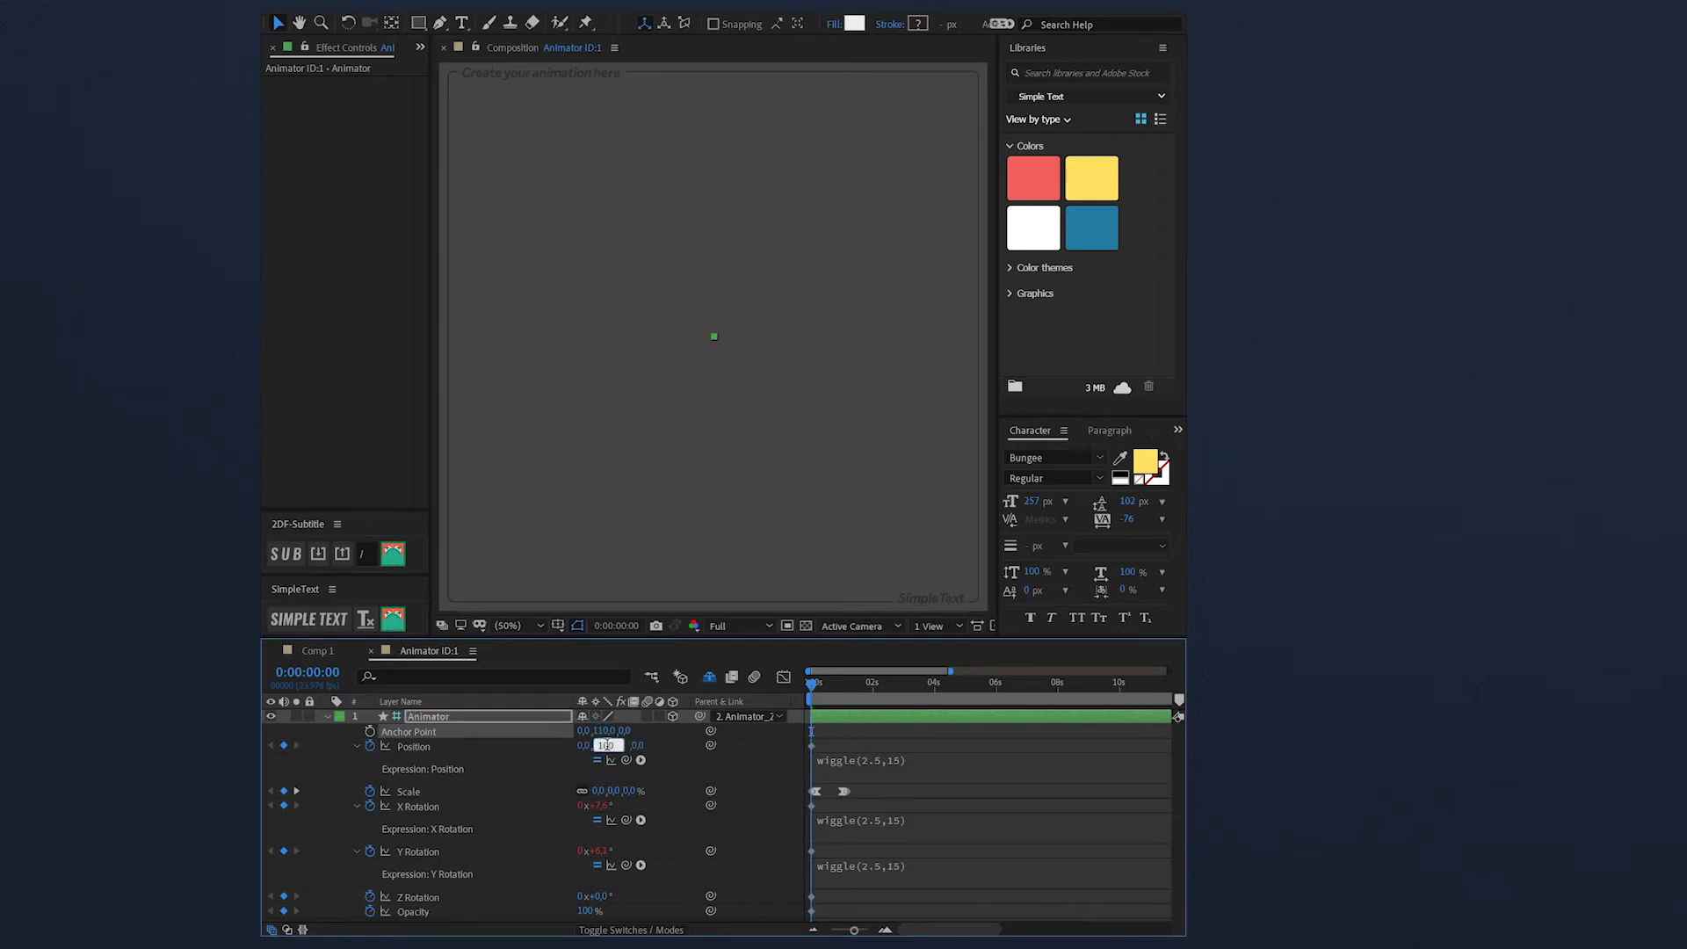
pyautogui.press('BackSpace')
pyautogui.click(317, 650)
pyautogui.press('space')
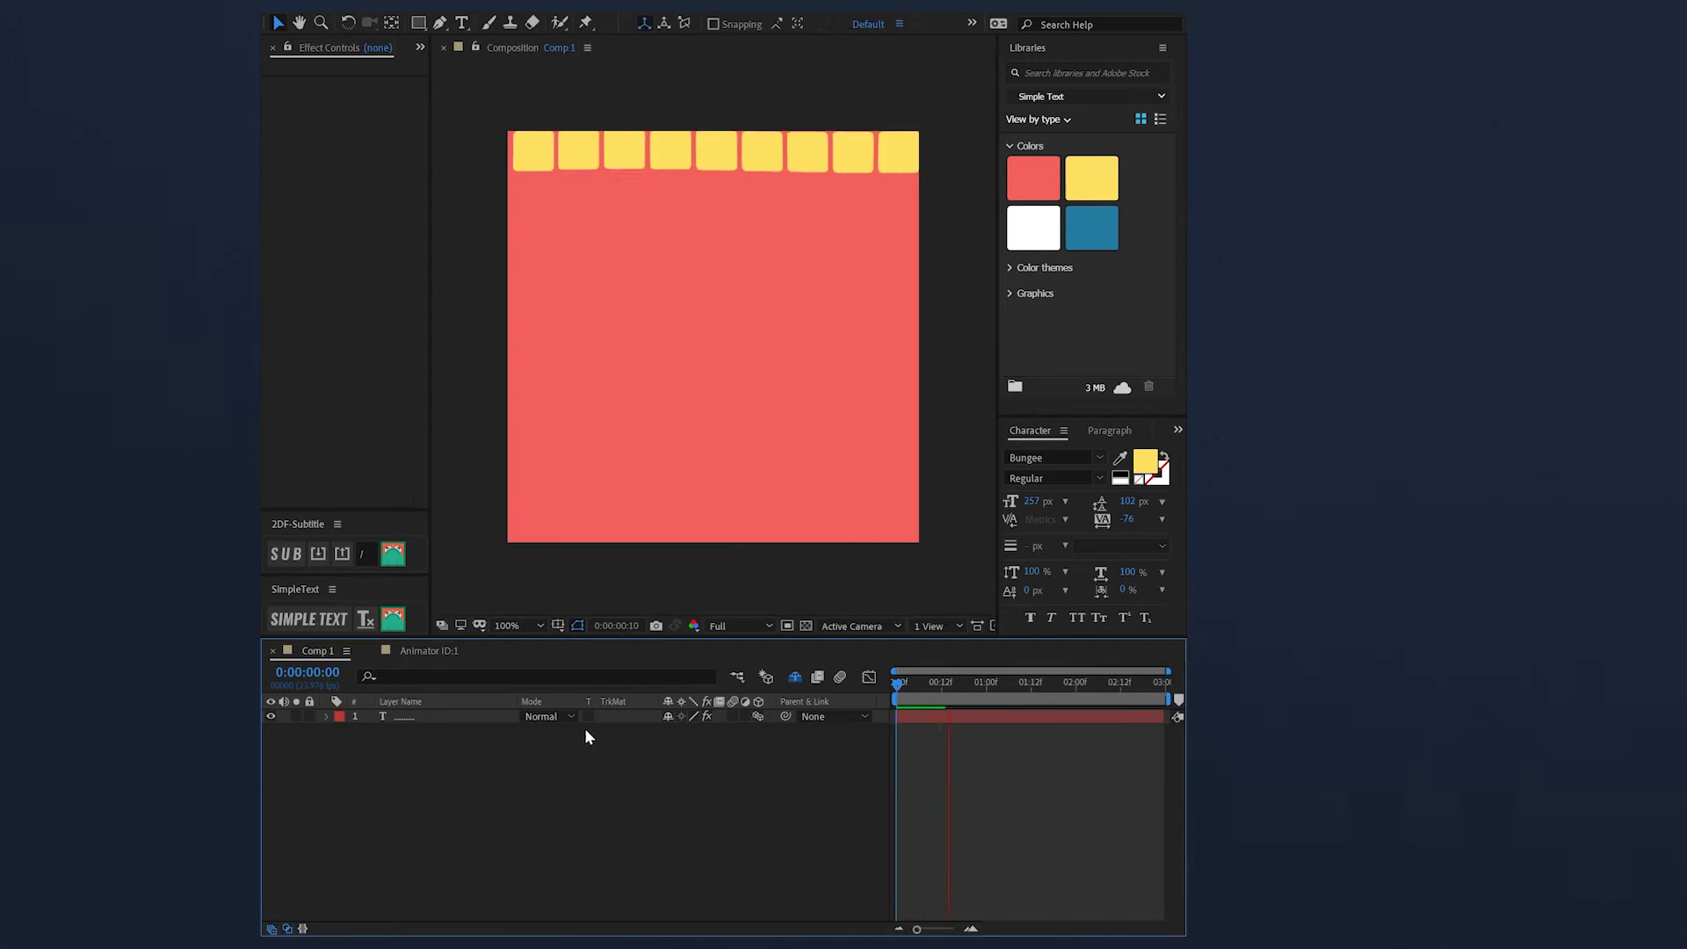
# Set the Animator's Anchor Point Y and Position Y both to 75
pyautogui.click(421, 650)
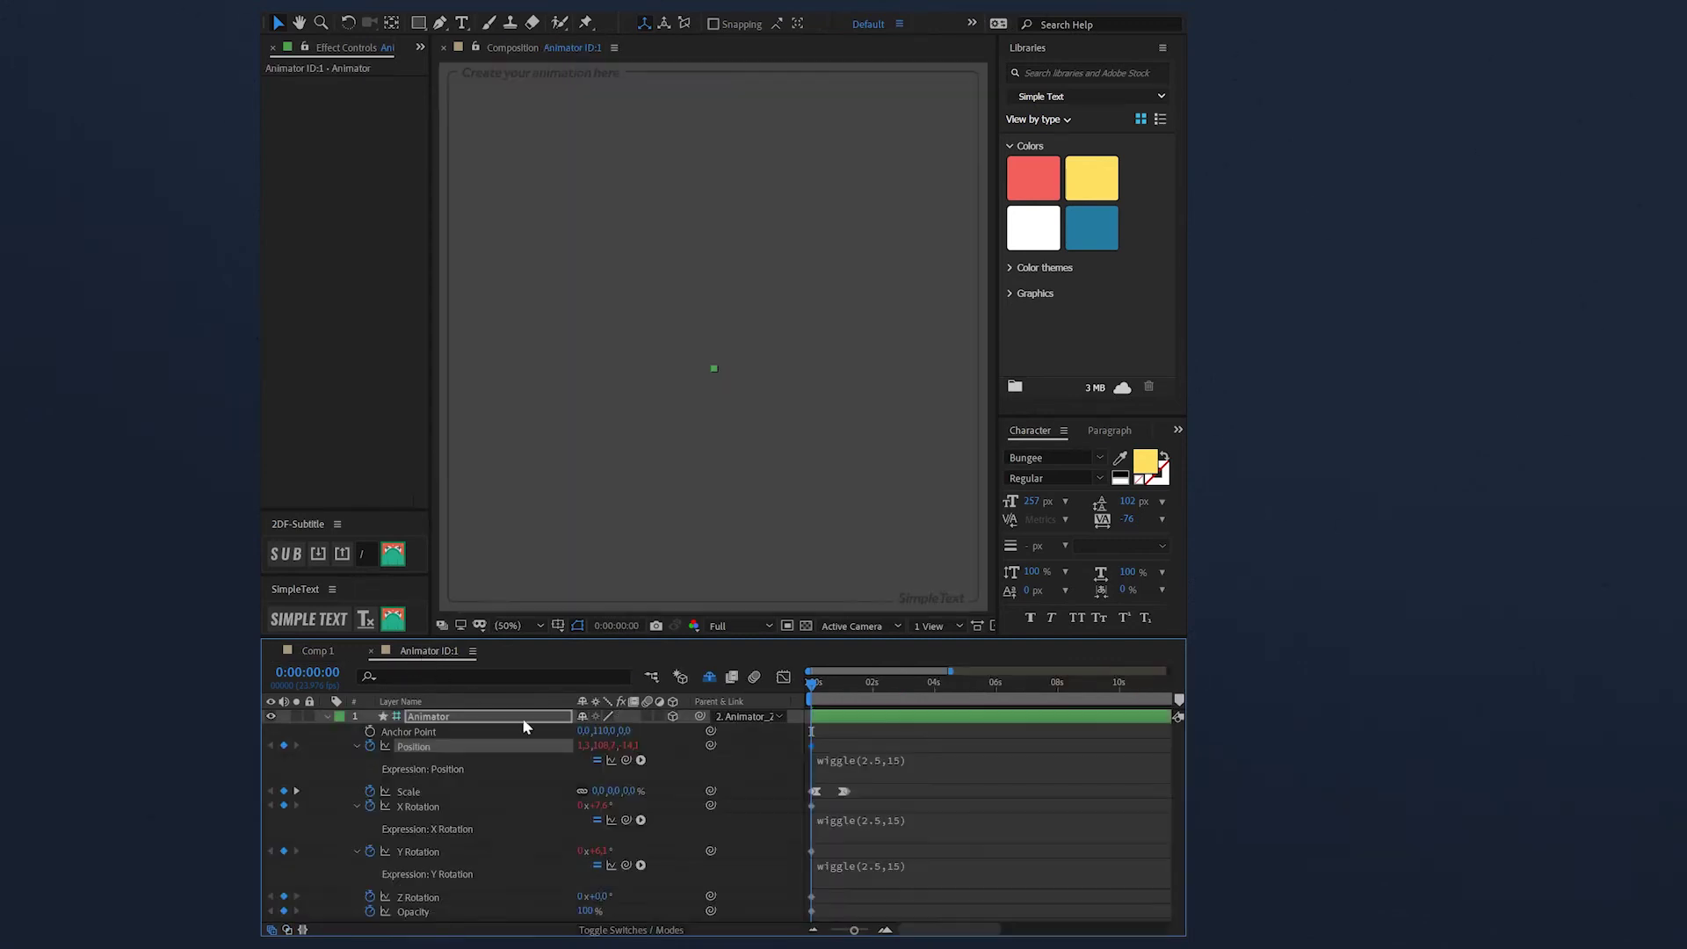
pyautogui.moveTo(602, 730); pyautogui.dragTo(604, 789)
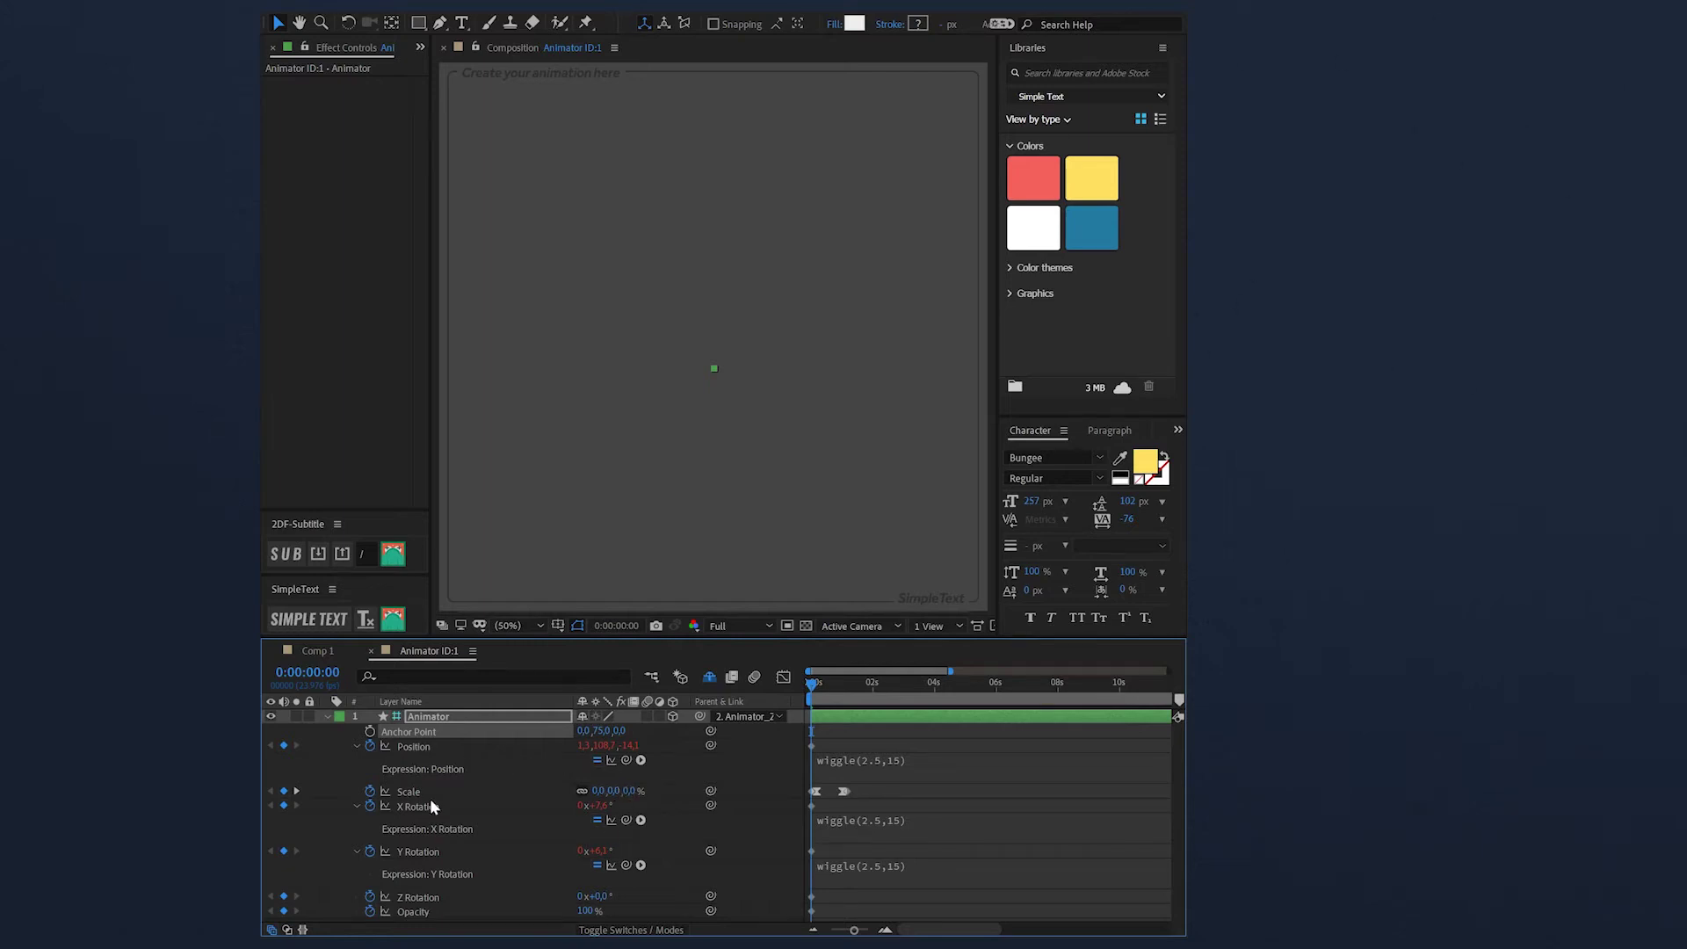
pyautogui.click(603, 745)
pyautogui.write('75')
pyautogui.click(547, 748)
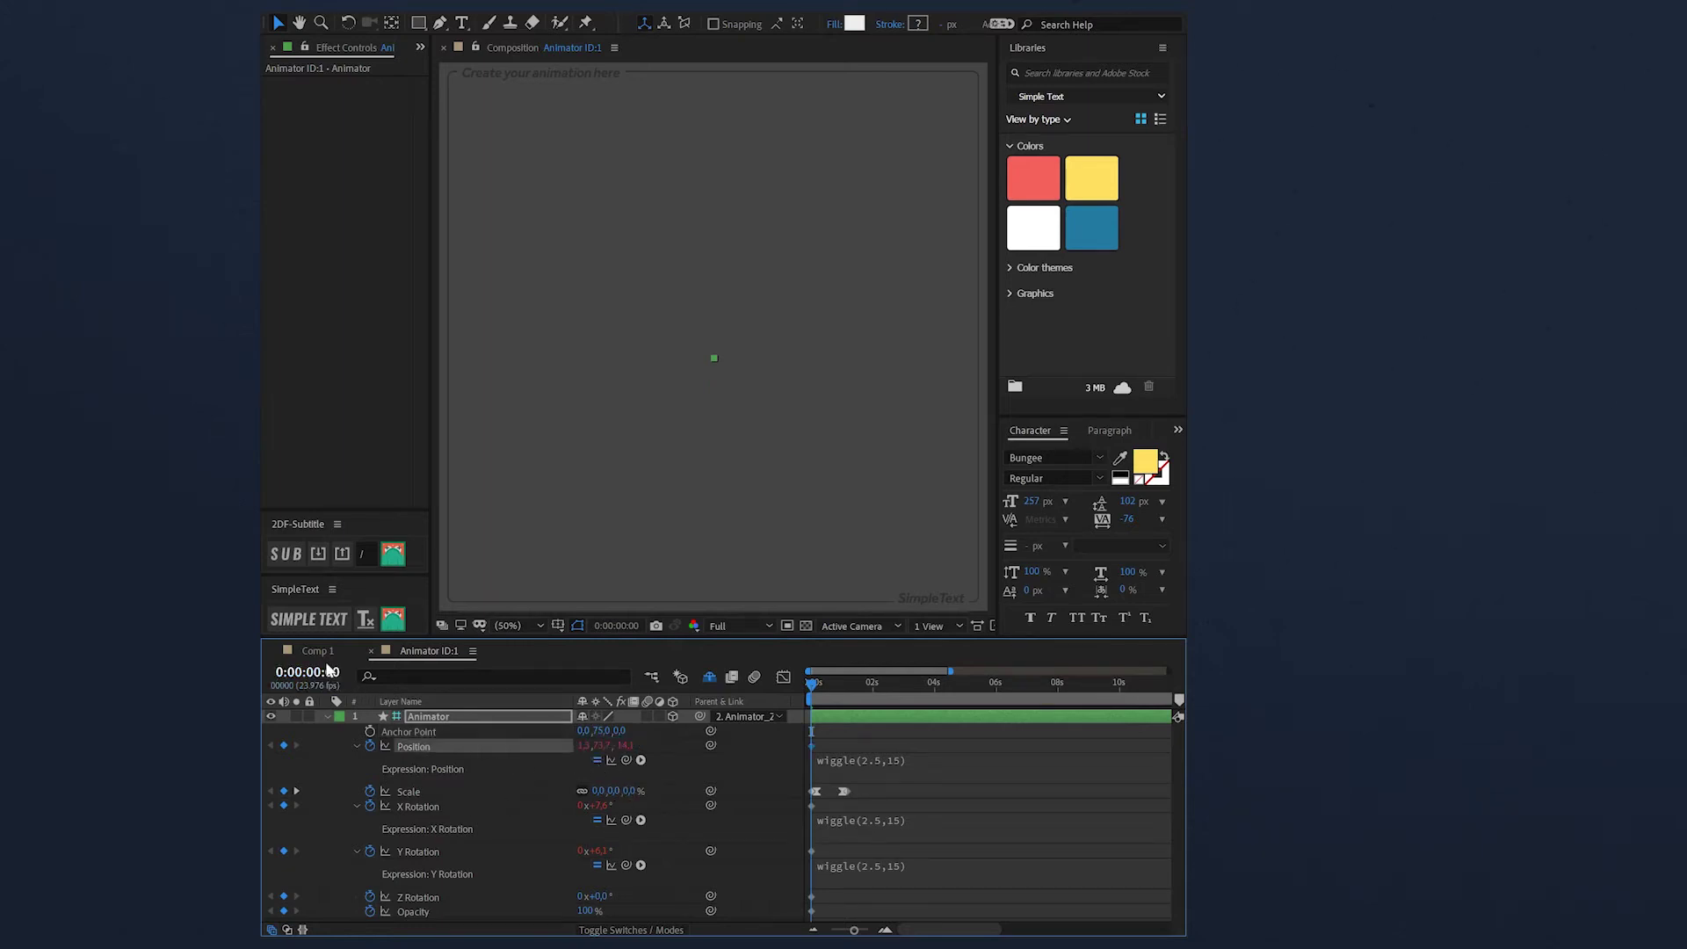
# Preview Comp 1 and move to frame 23 where the squares appear
pyautogui.click(317, 651)
pyautogui.press('space')
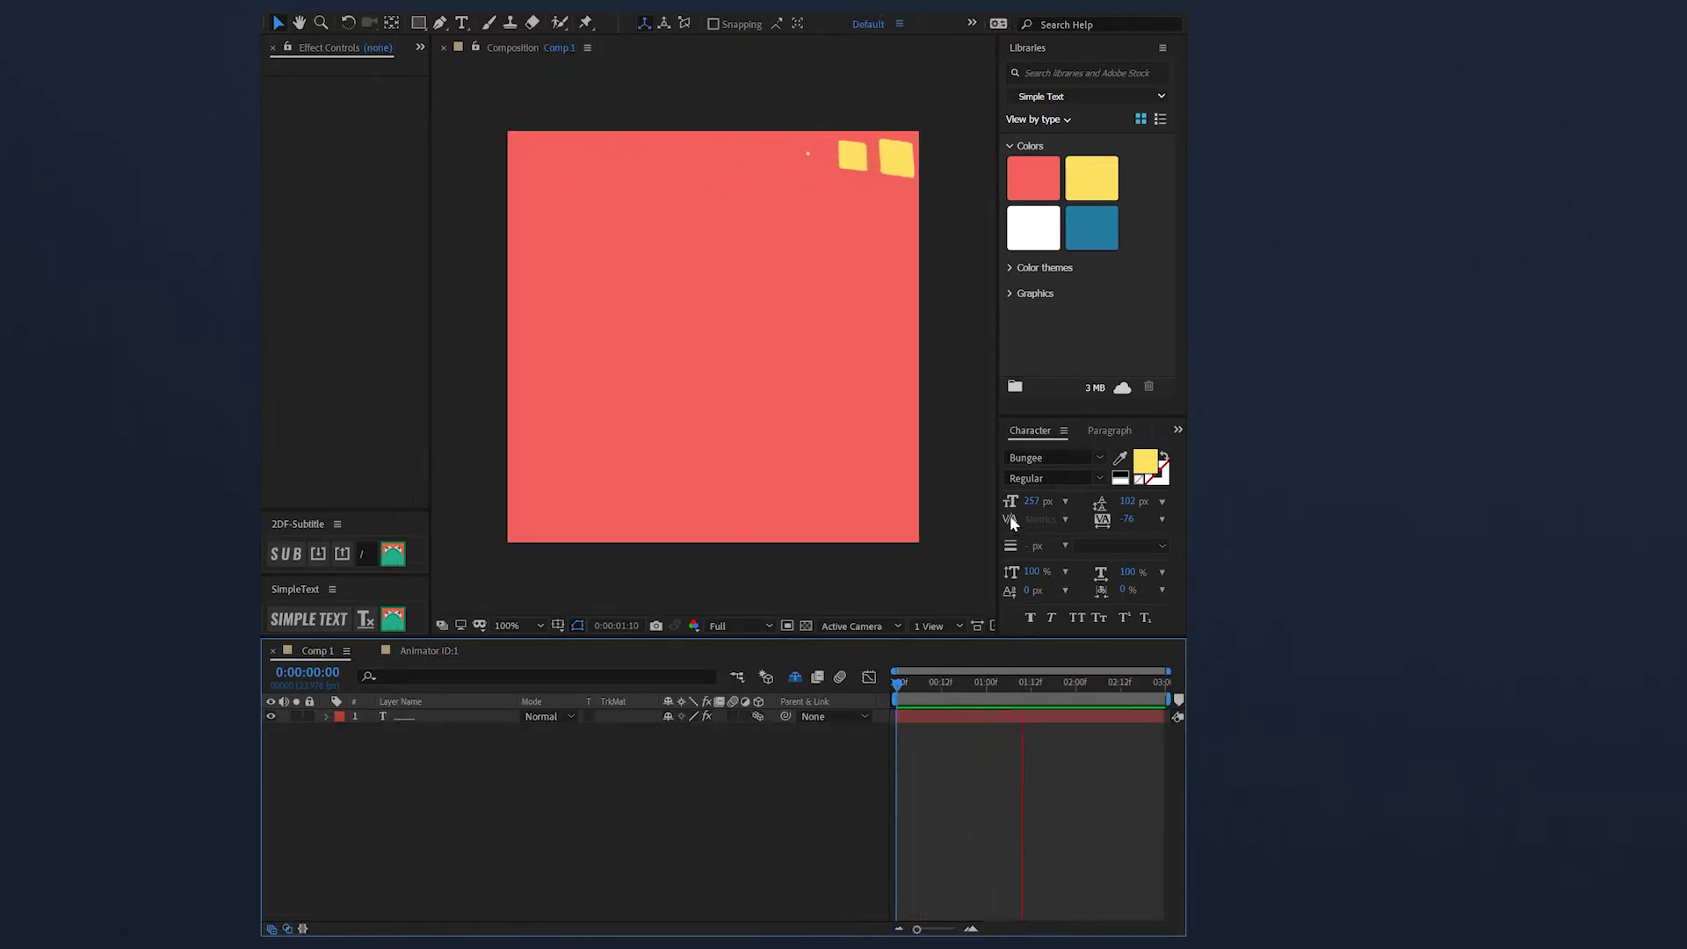
pyautogui.moveTo(917, 698); pyautogui.dragTo(978, 703)
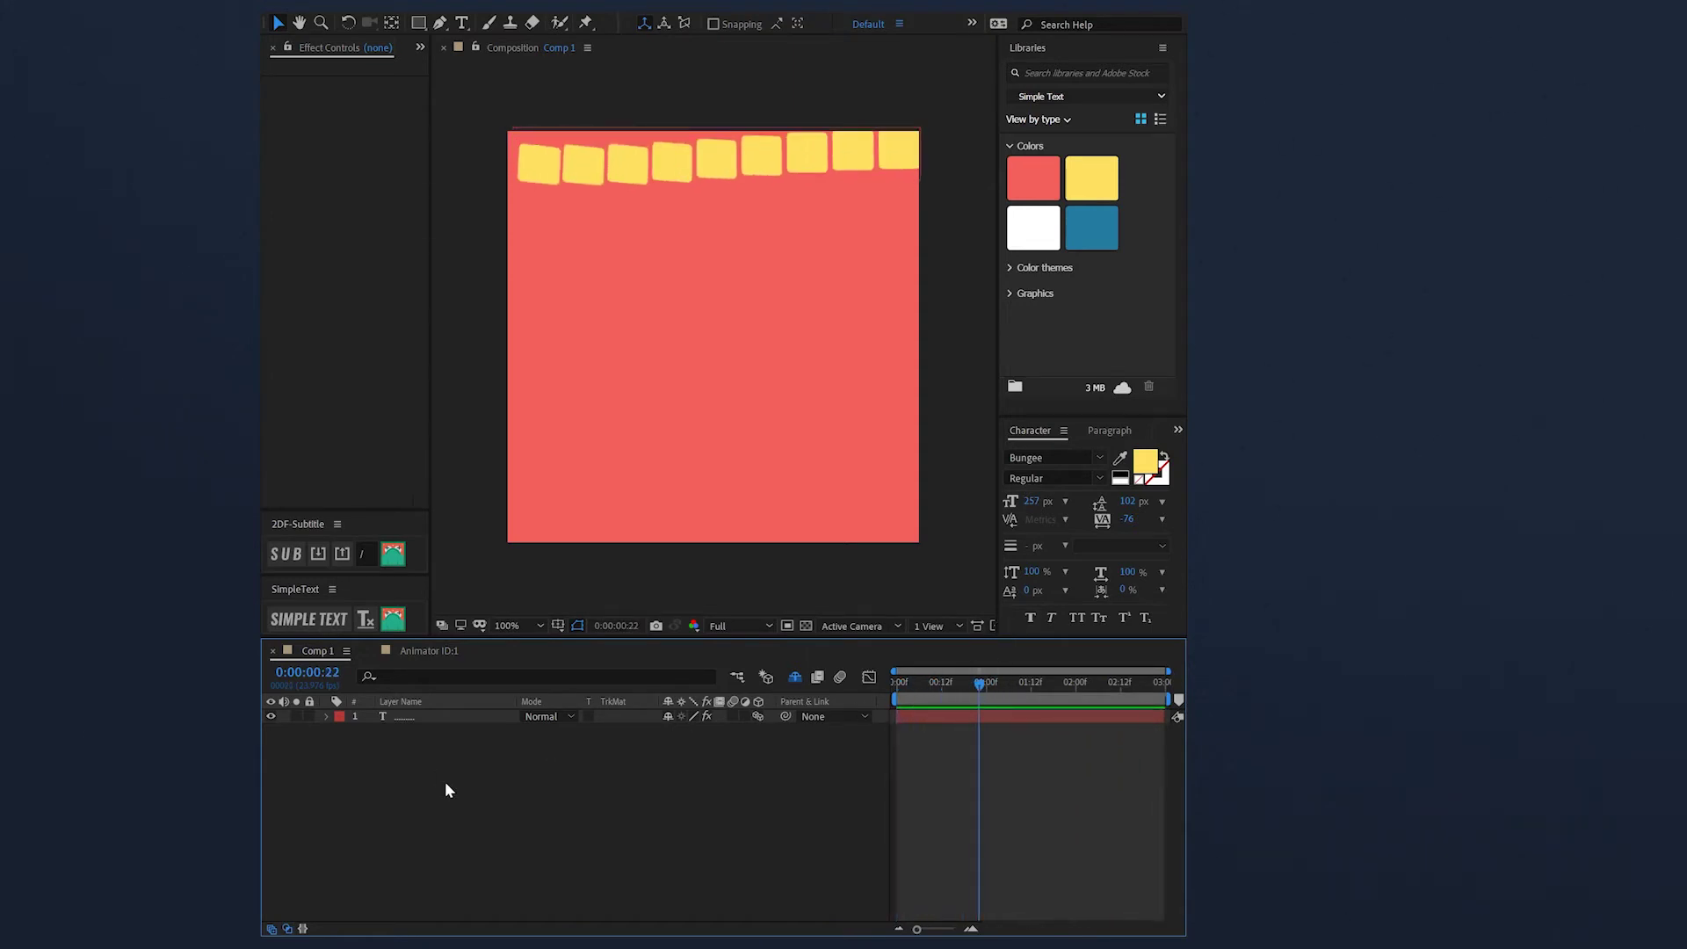
# Copy the row of squares and paste it on new lines to build more grid rows
pyautogui.doubleClick(403, 716)
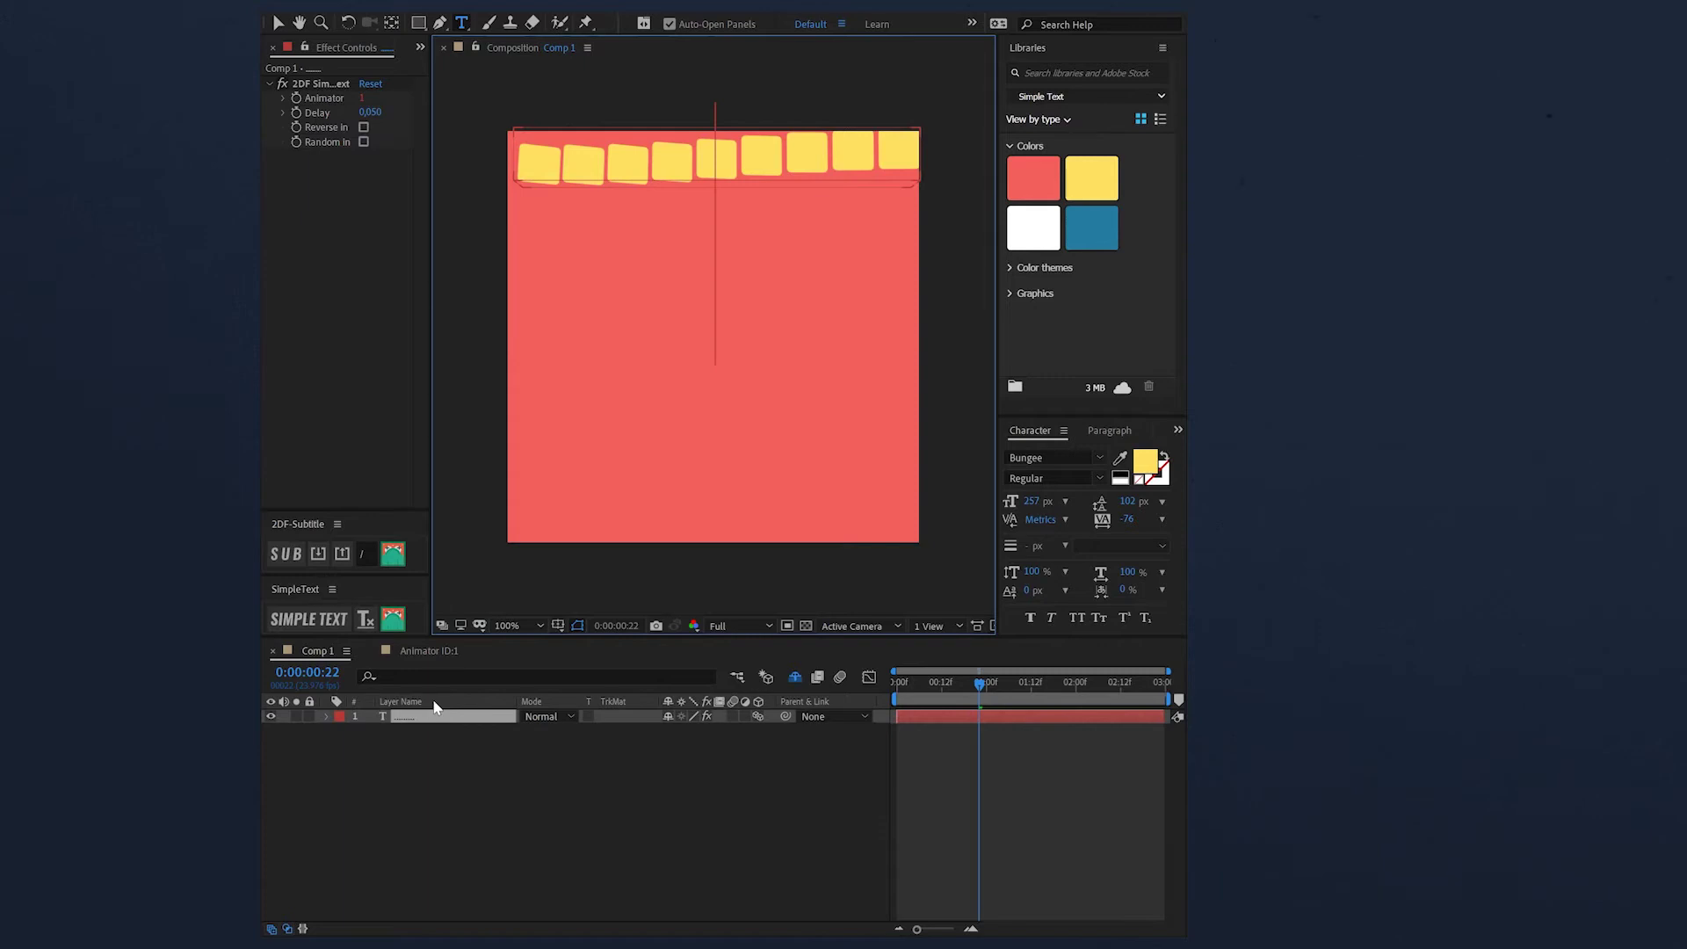
pyautogui.hotkey('ctrl', 'a')
pyautogui.hotkey('ctrl', 'c')
pyautogui.press('Right')
pyautogui.press('Return')
pyautogui.hotkey('ctrl', 'v')
pyautogui.press('Return')
pyautogui.hotkey('ctrl', 'v')
pyautogui.press('Return')
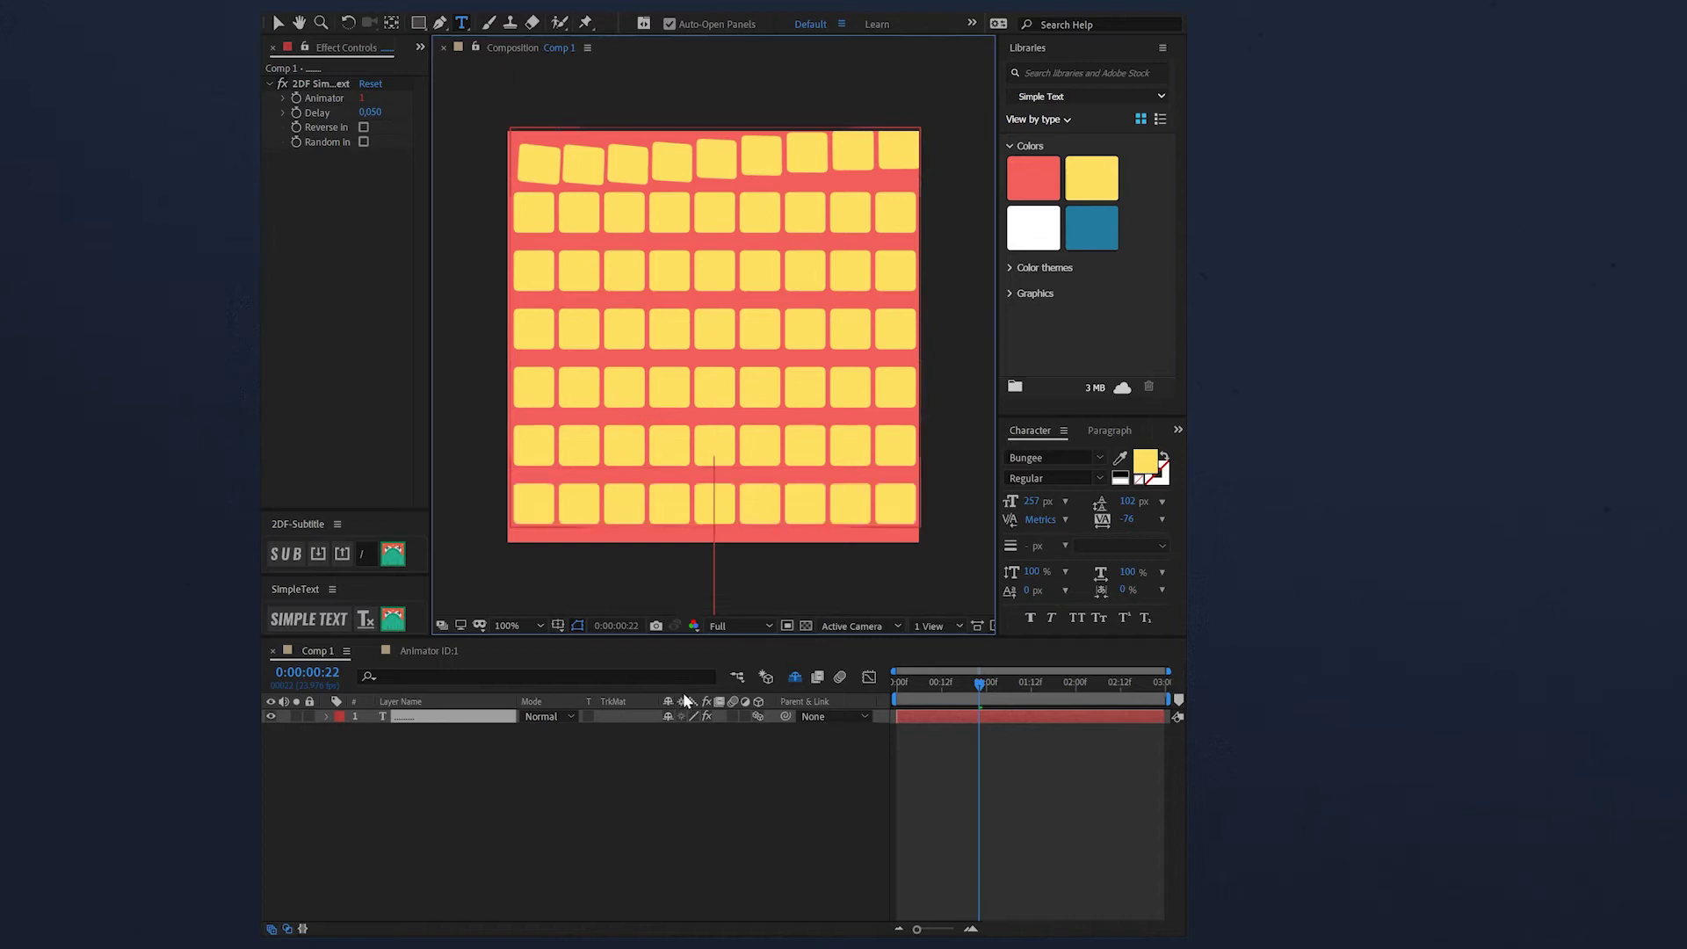
pyautogui.click(490, 781)
# Tighten the grid's row spacing, add another row at the bottom, and try 102 leading
pyautogui.click(432, 716)
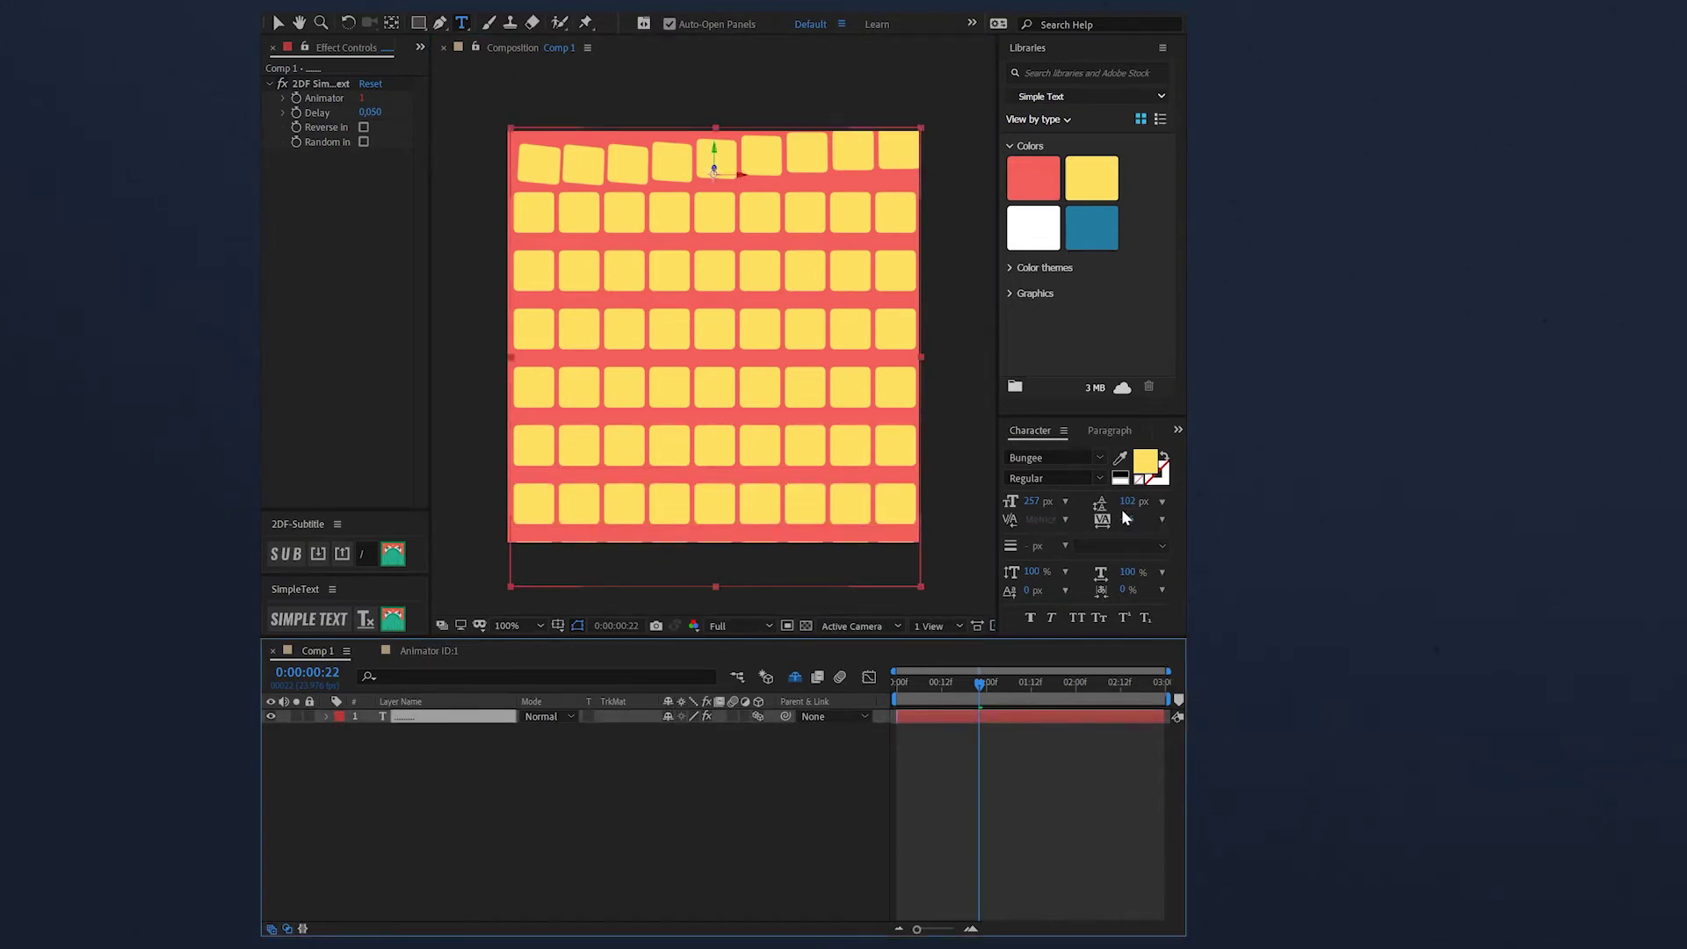
pyautogui.moveTo(1127, 500); pyautogui.dragTo(1101, 504)
pyautogui.click(878, 437)
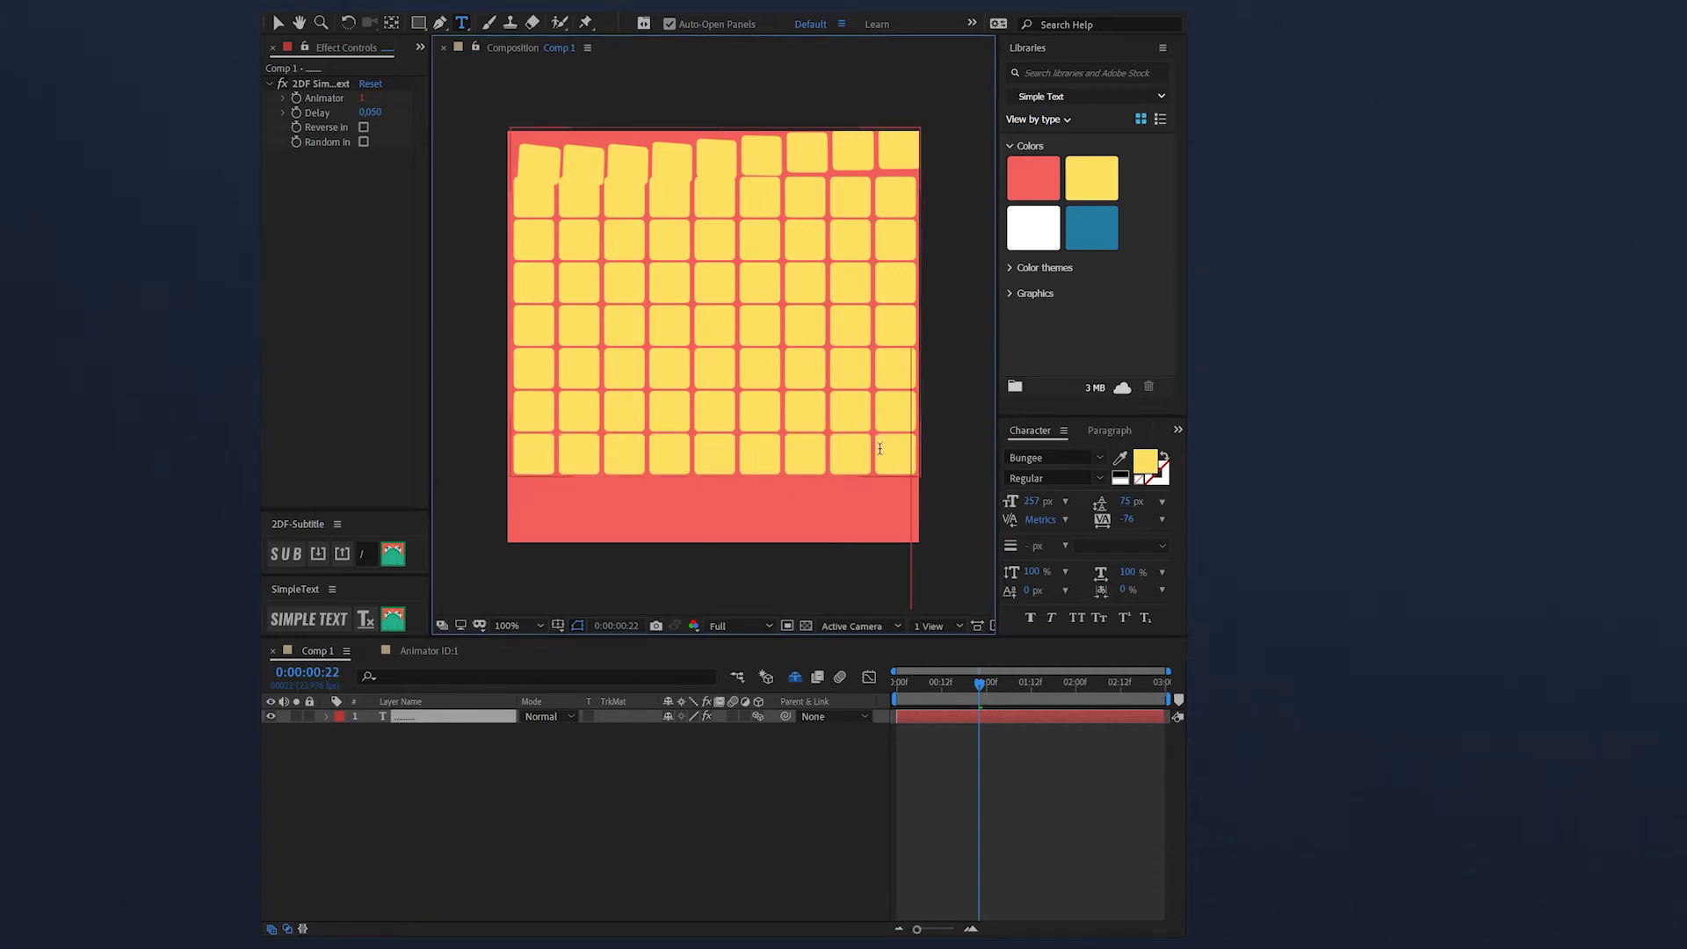
pyautogui.press('Return')
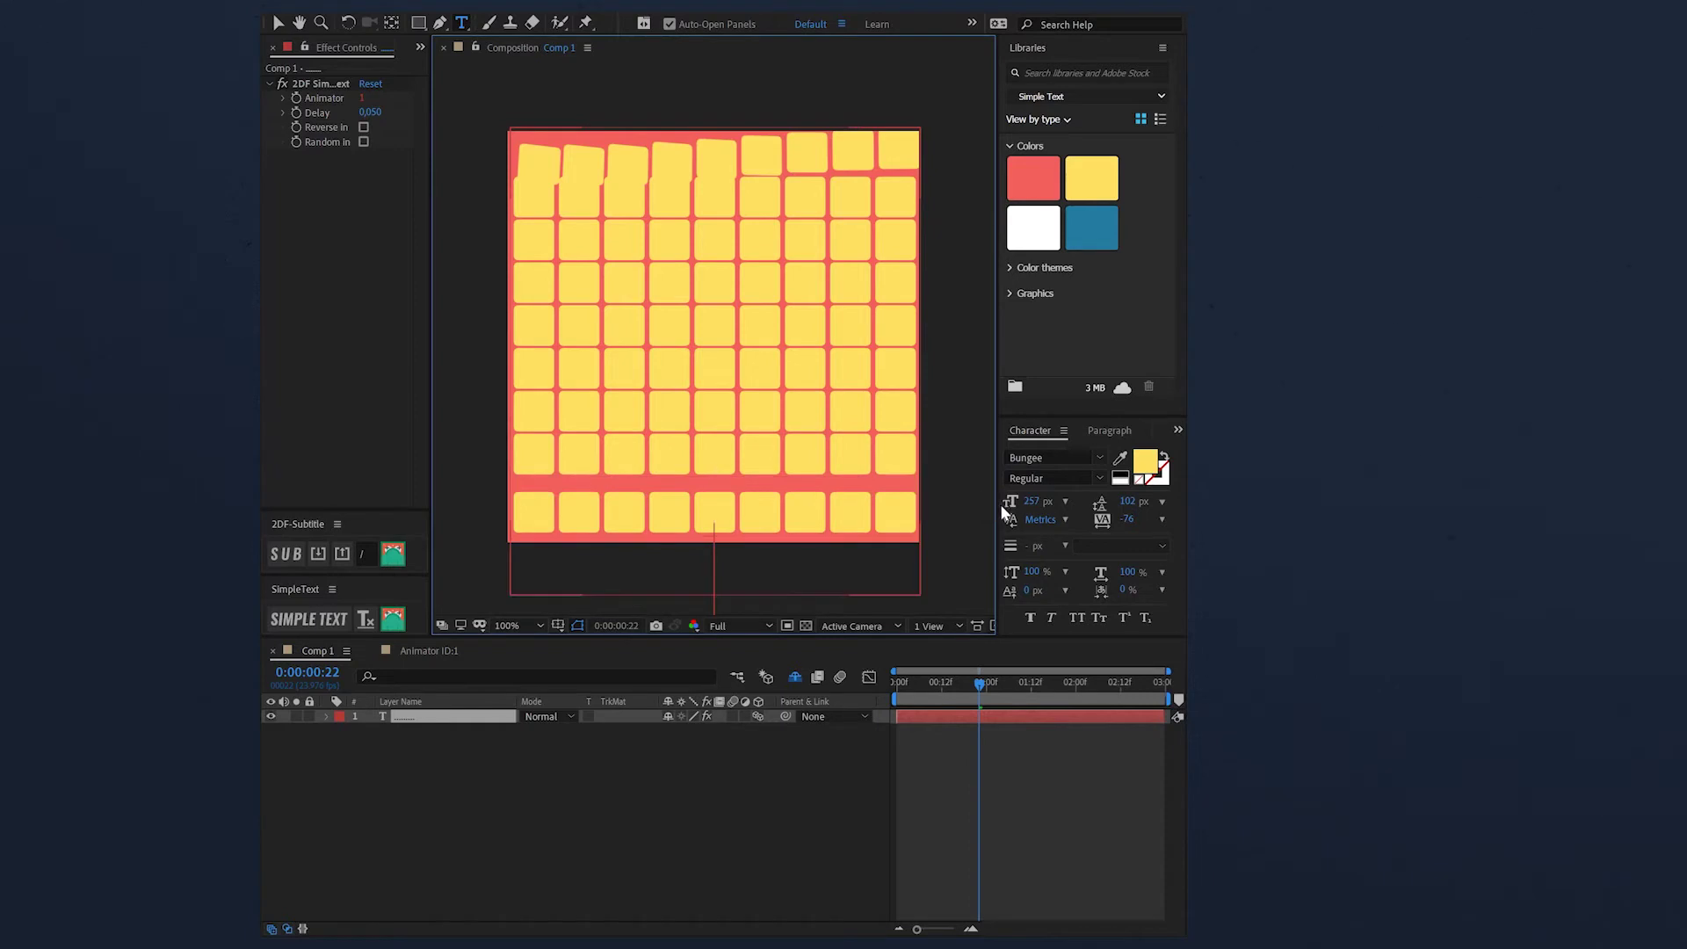
pyautogui.hotkey('ctrl', 'a')
pyautogui.click(1129, 503)
pyautogui.write('102')
pyautogui.click(797, 793)
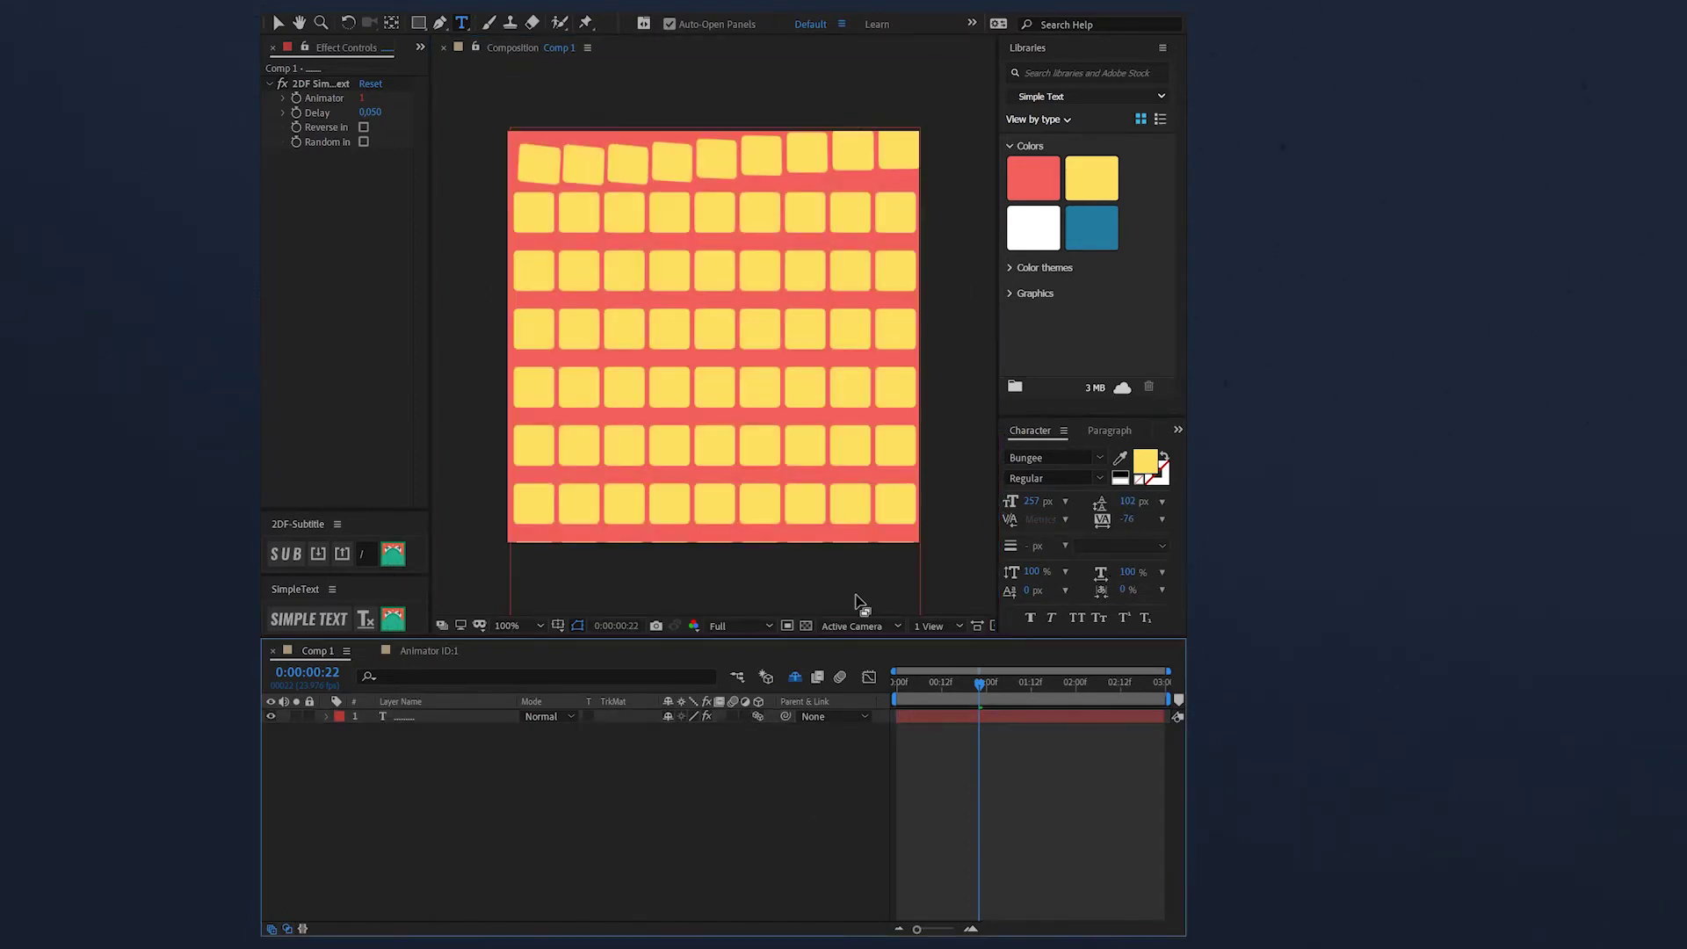
# Set the grid's leading to 80 px and reapply SimpleText to the grid layer
pyautogui.hotkey('ctrl', 'a')
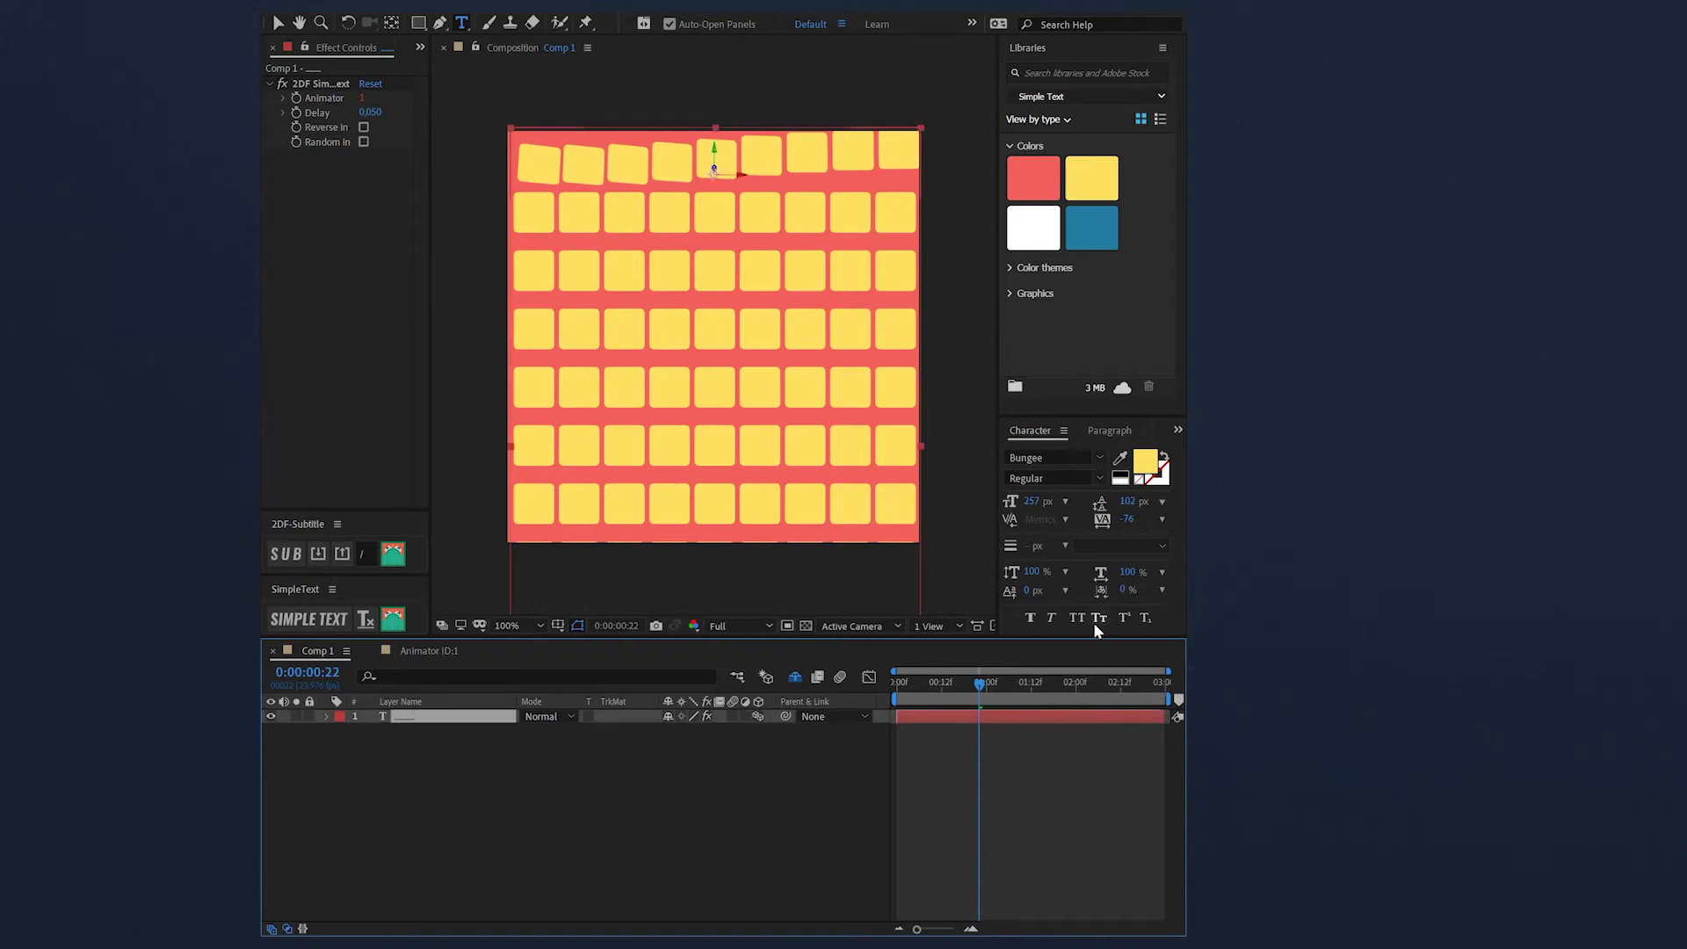
pyautogui.click(1127, 501)
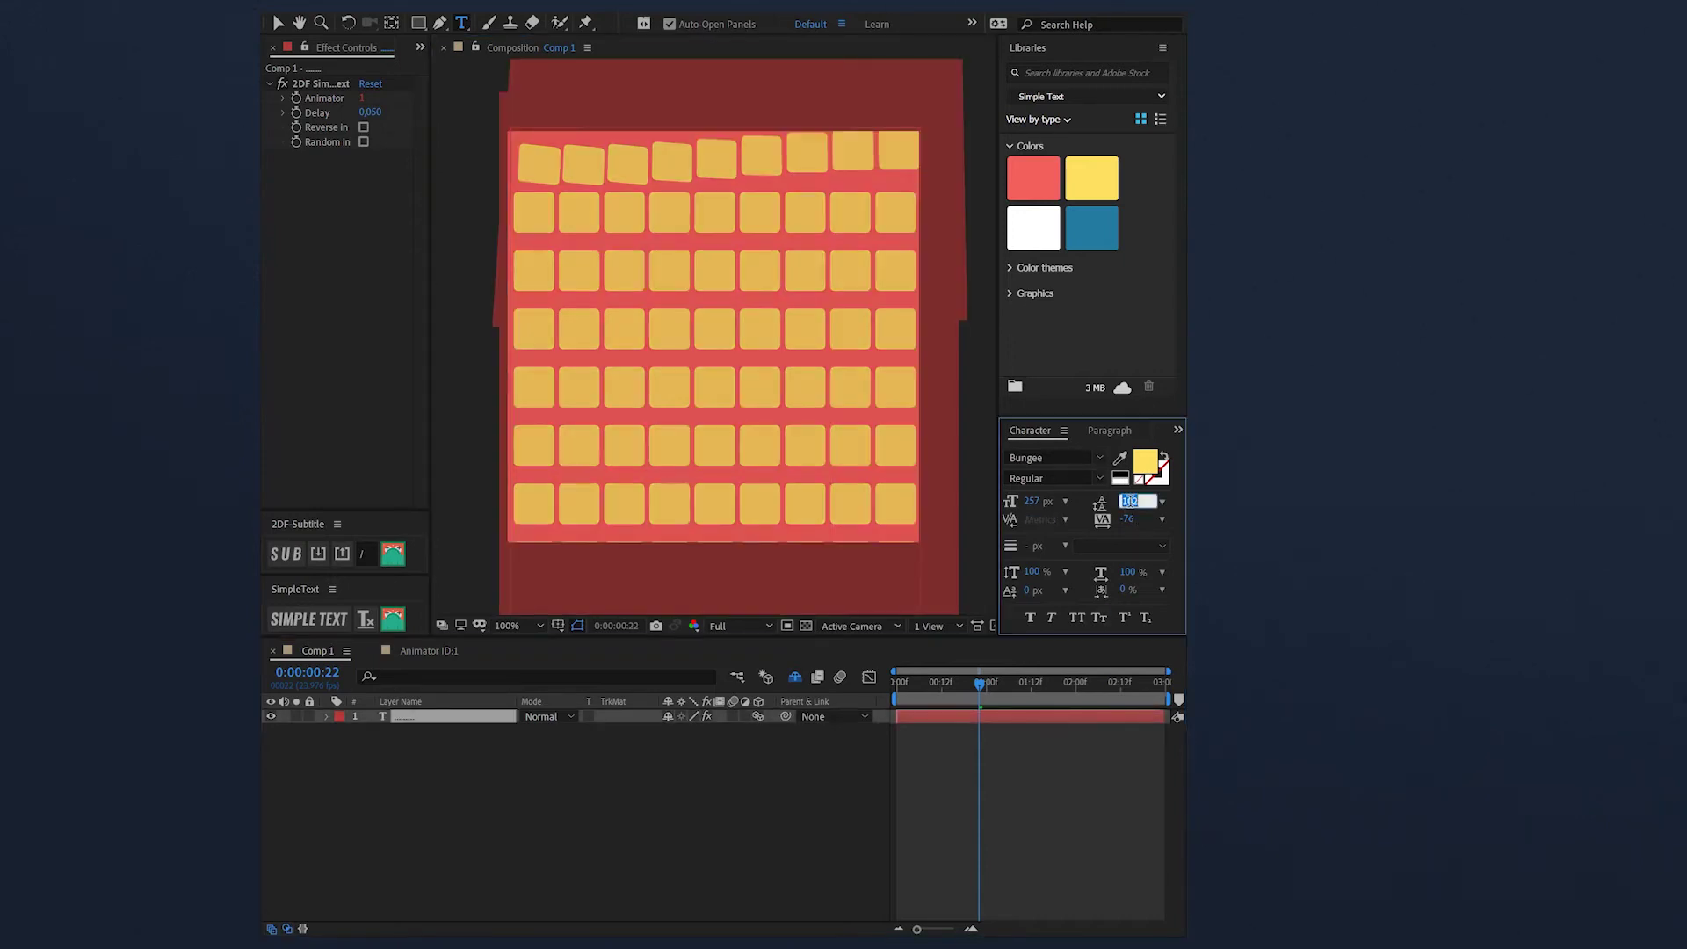
pyautogui.write('110')
pyautogui.press('Return')
pyautogui.write('80')
pyautogui.press('Return')
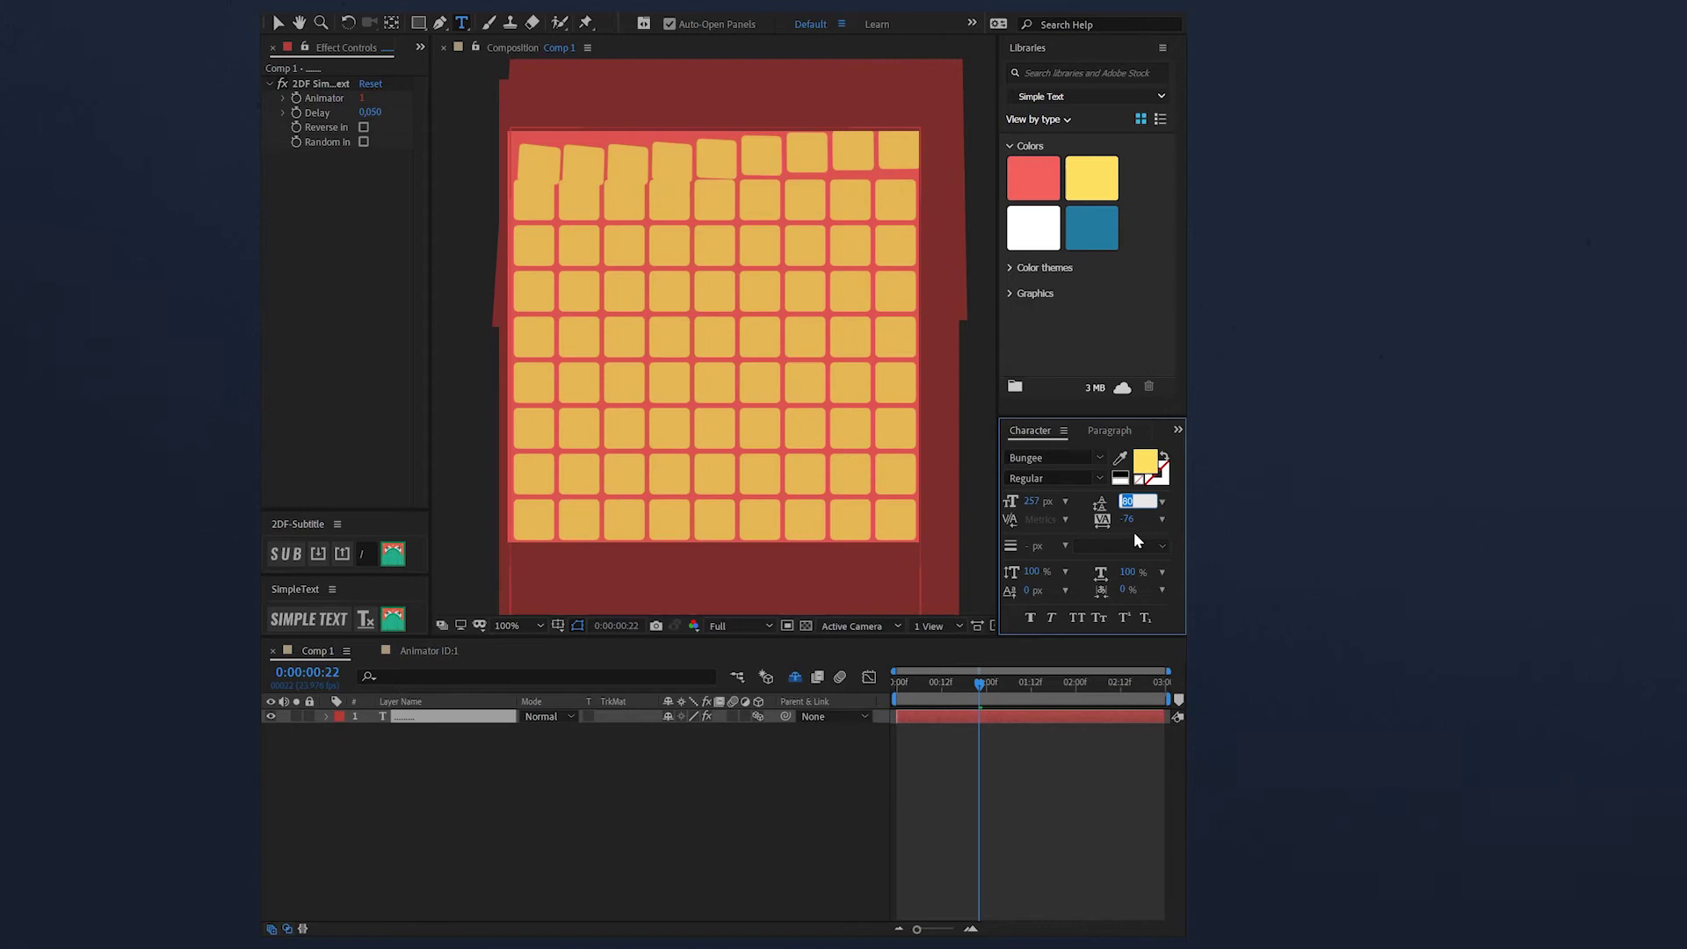
pyautogui.hotkey('shift', 'Down')
pyautogui.hotkey('shift', 'Up')
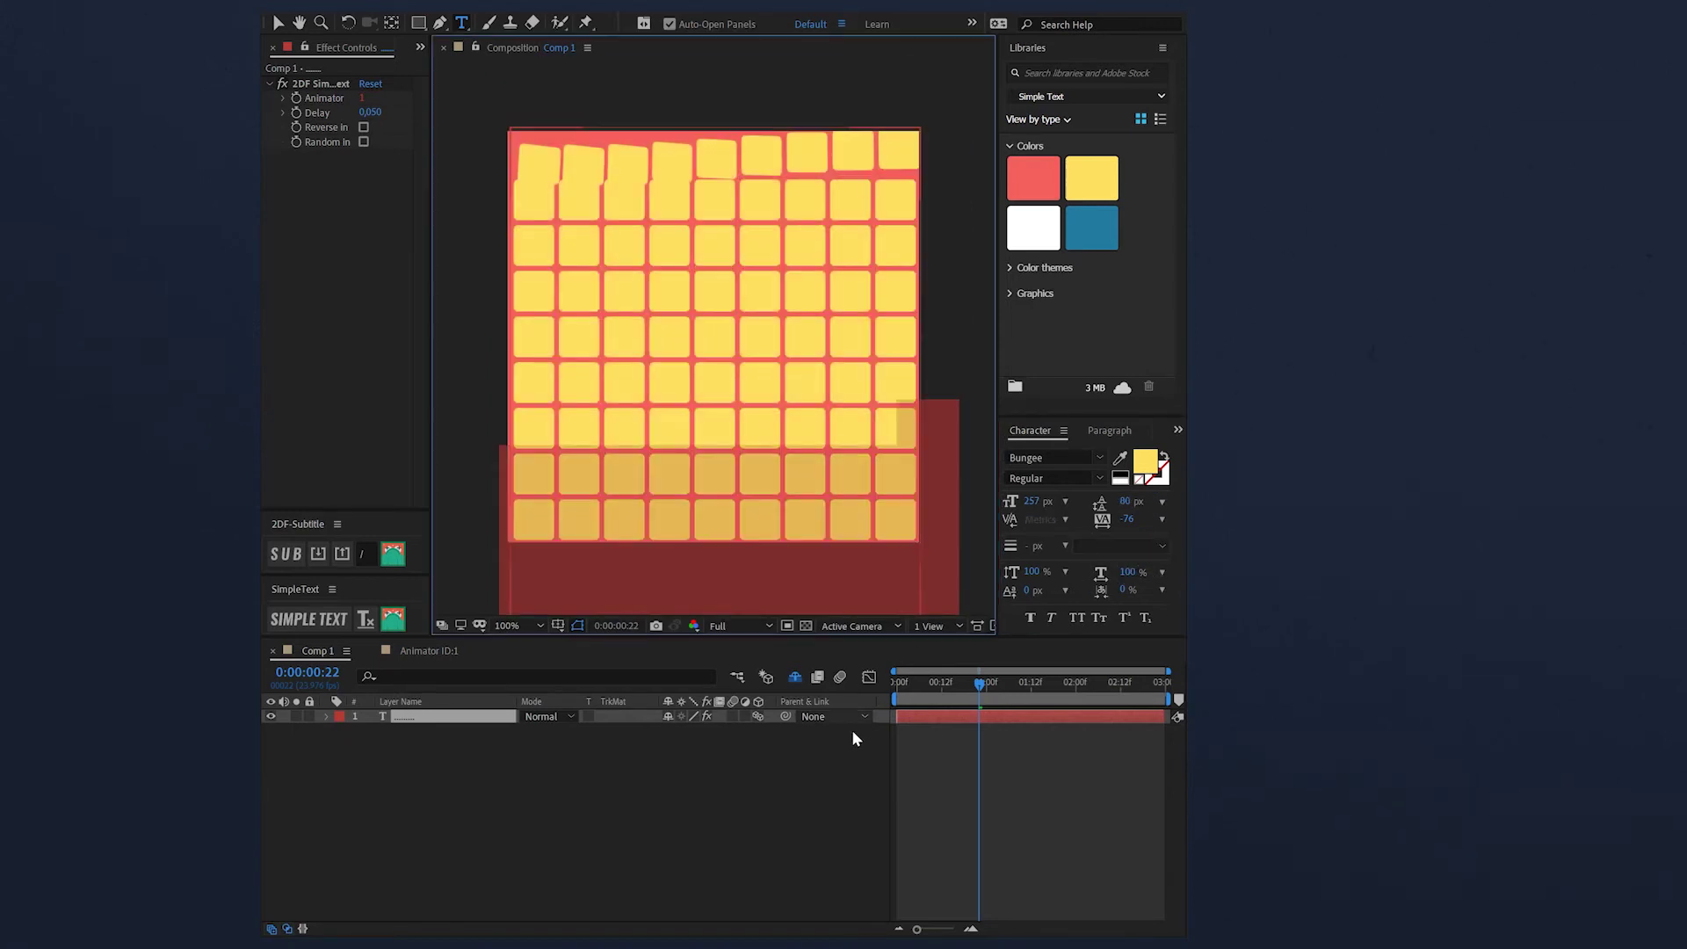
pyautogui.click(763, 812)
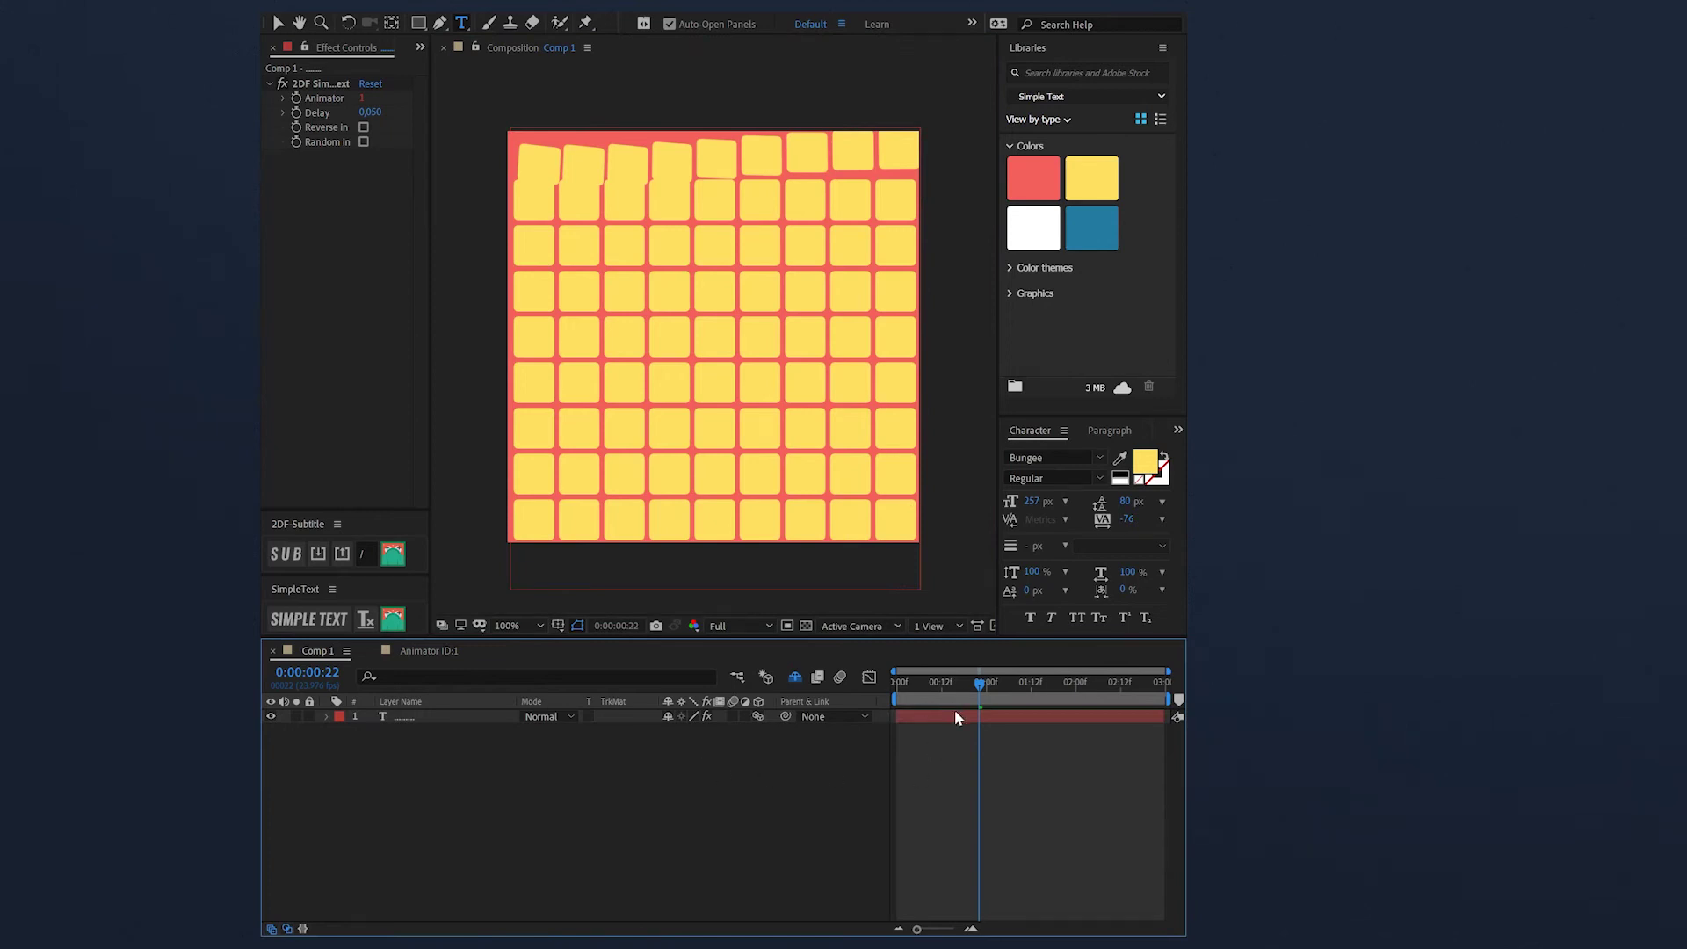
pyautogui.click(413, 715)
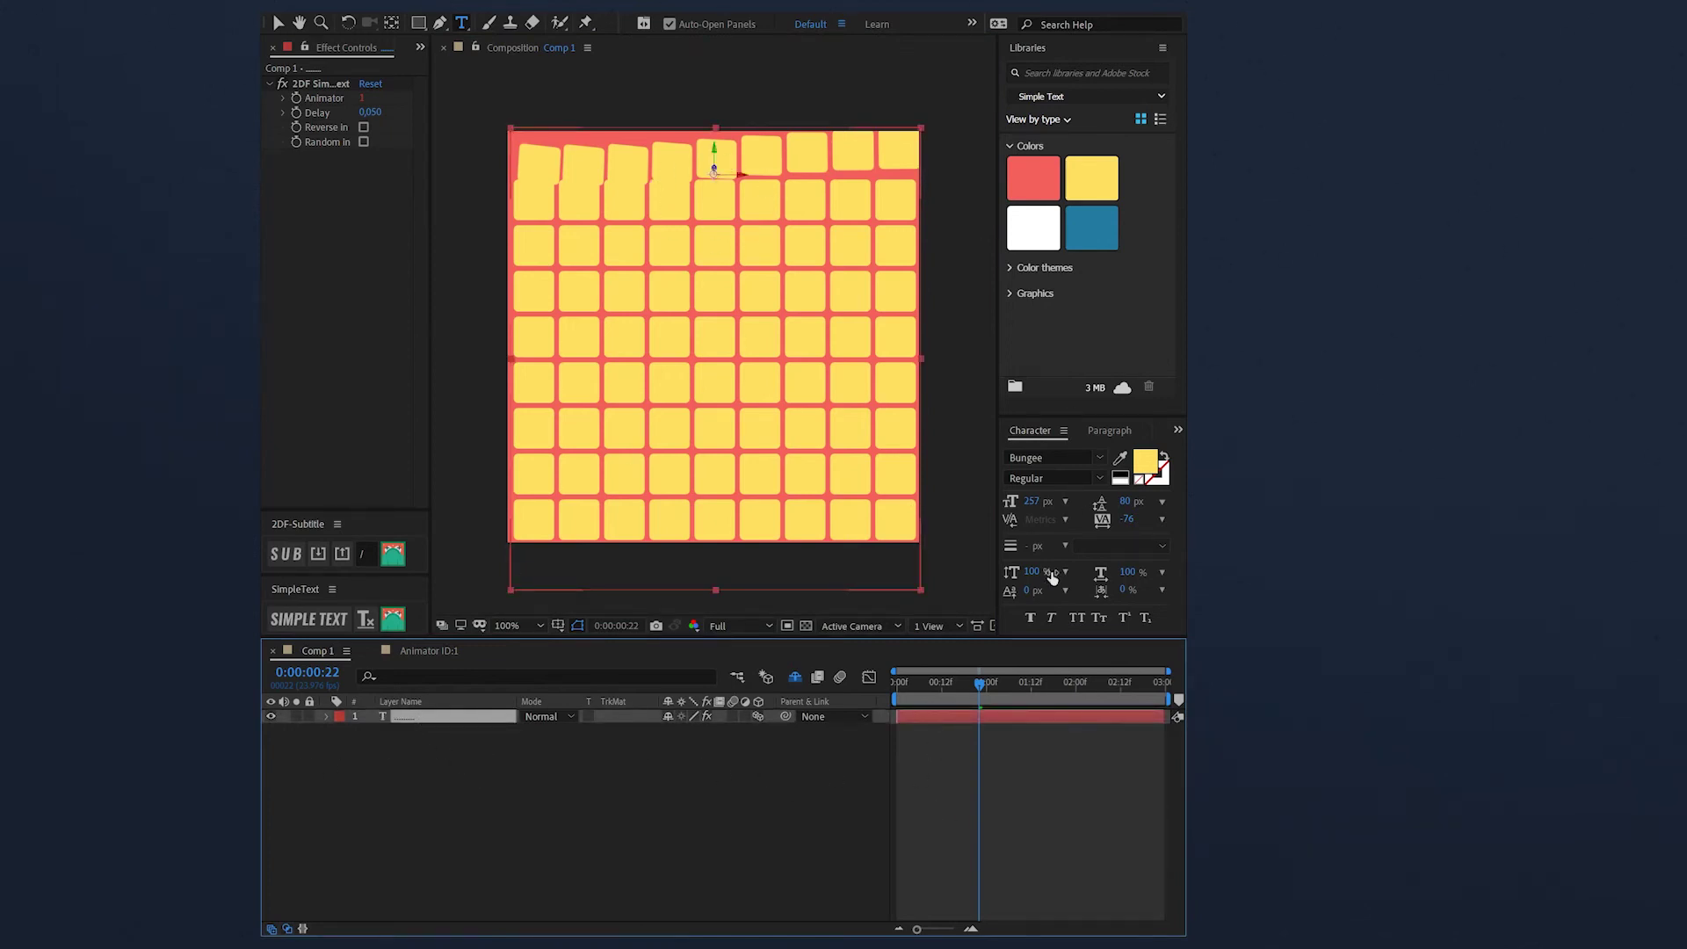
pyautogui.click(317, 615)
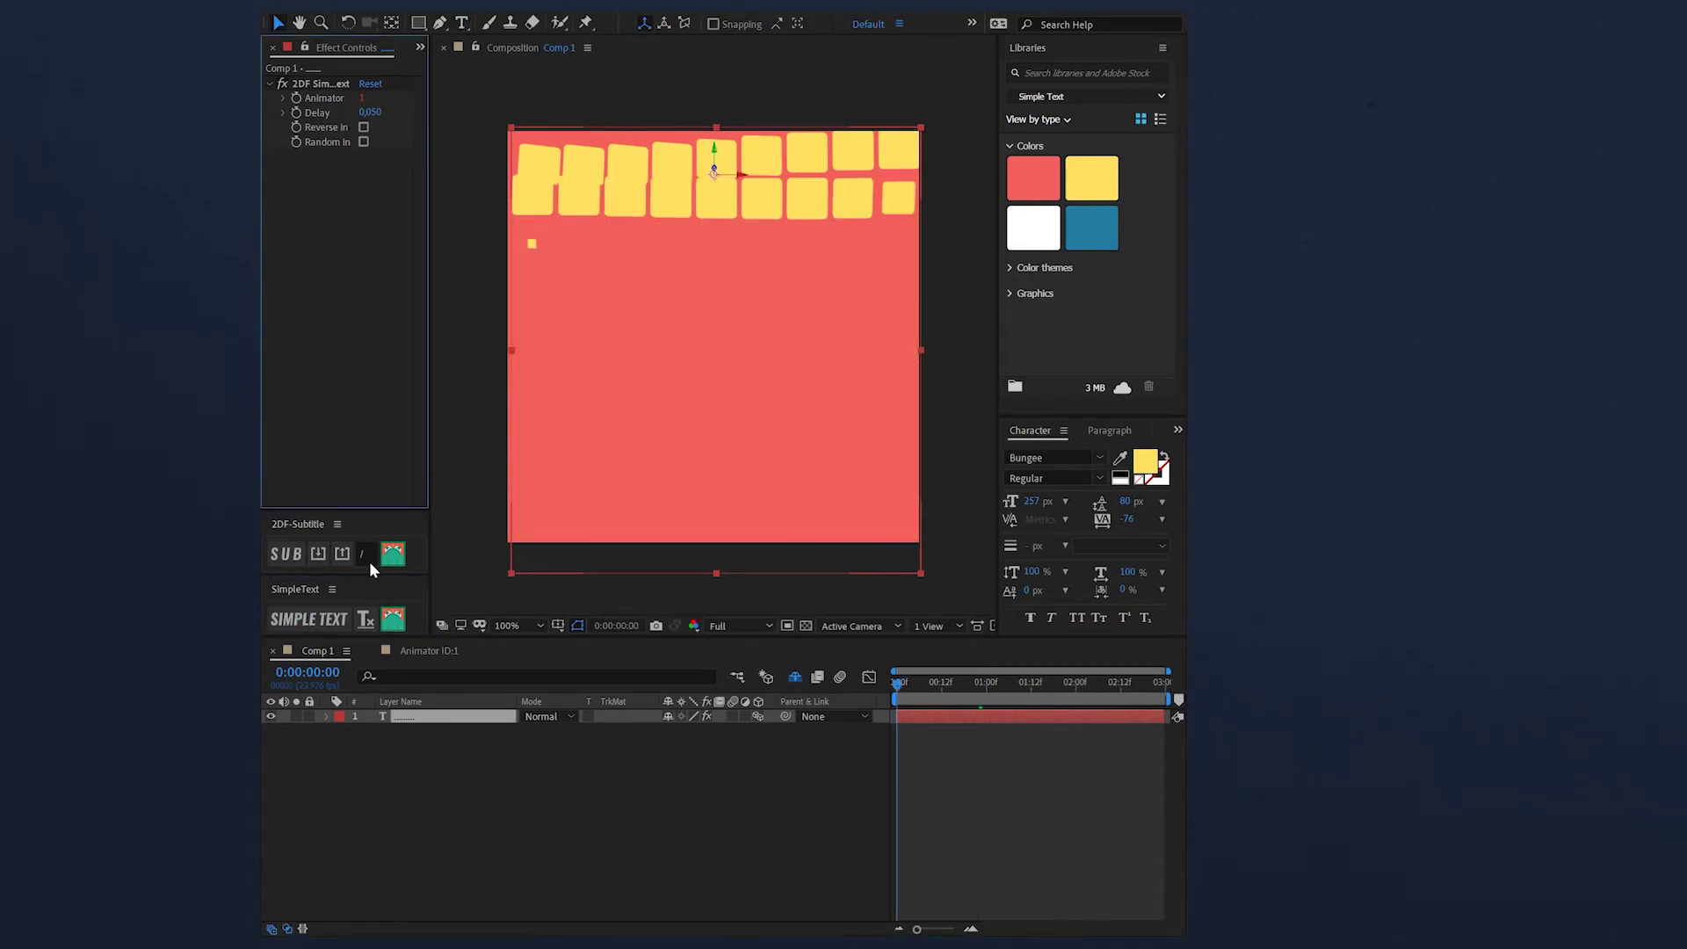
# Set the Simple Text Delay to 0,01, enable Random In, and preview from the first frame
pyautogui.press('space')
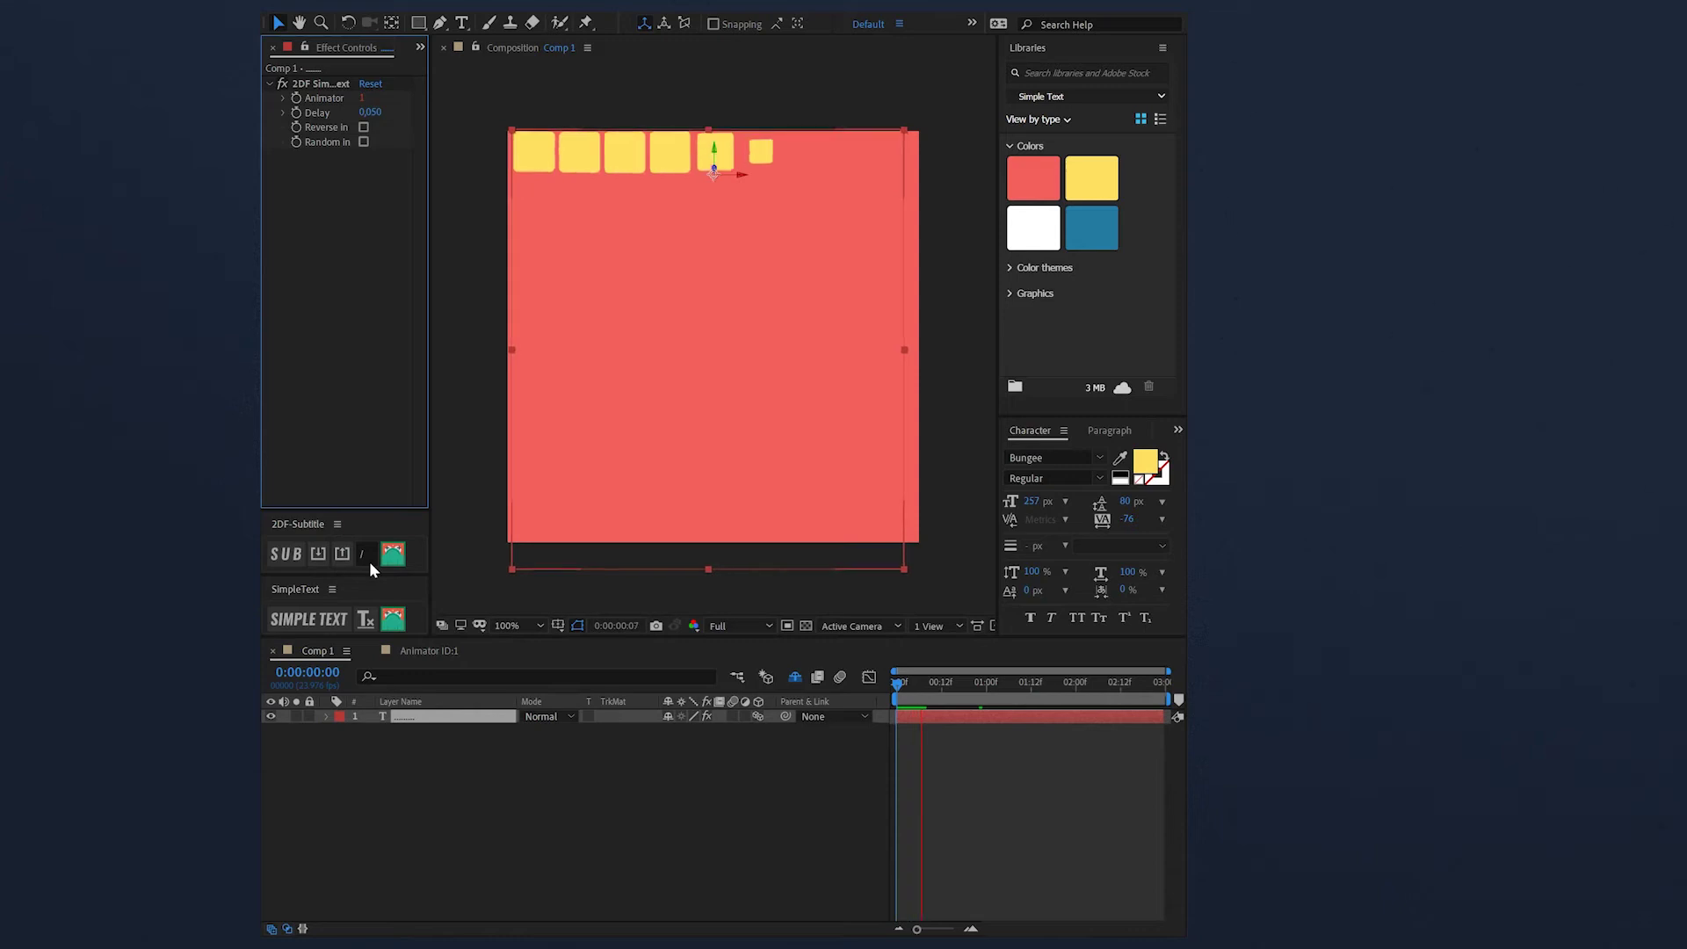
pyautogui.click(932, 684)
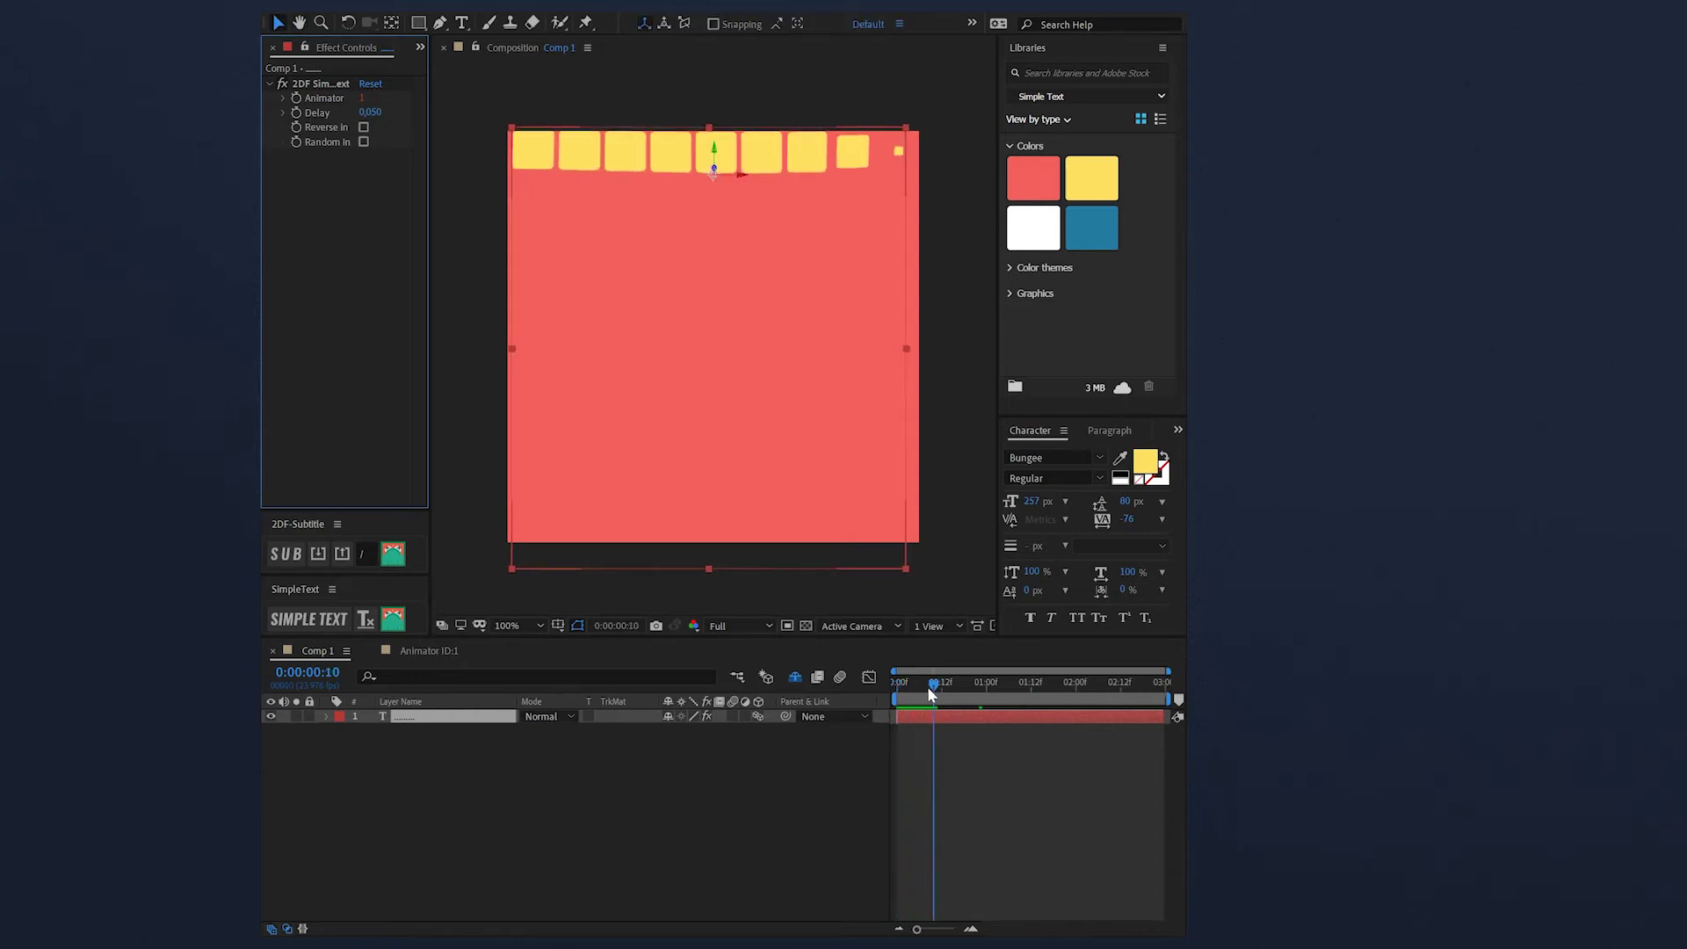
pyautogui.click(371, 114)
pyautogui.write('0,01')
pyautogui.click(341, 166)
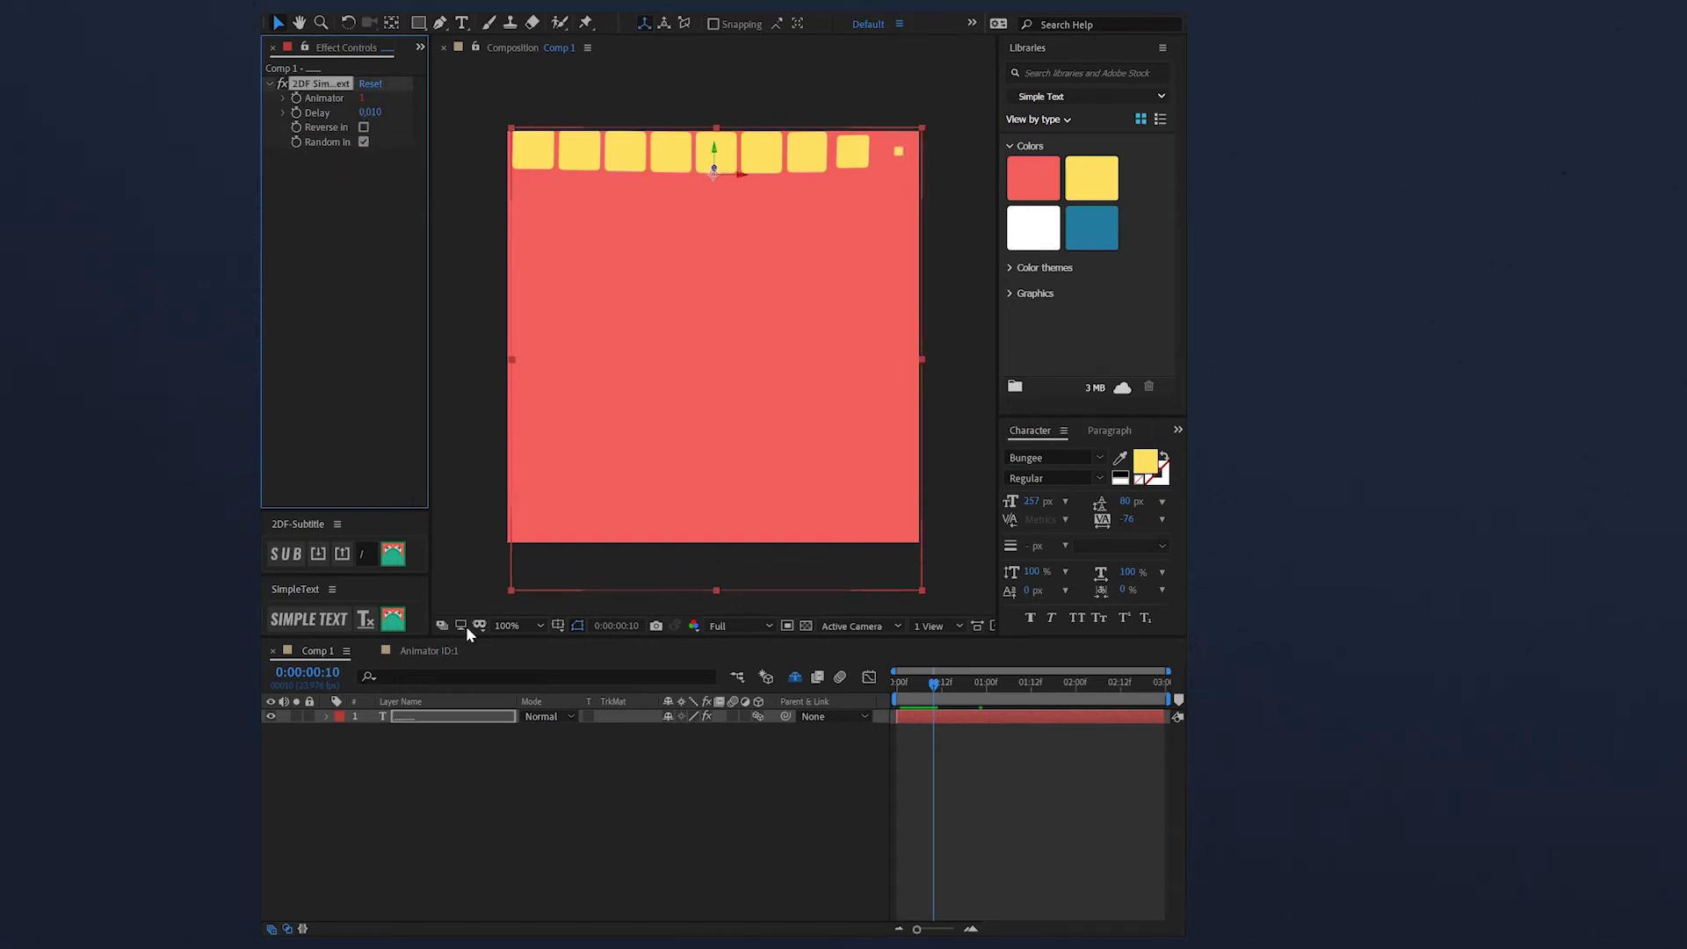
pyautogui.click(758, 858)
pyautogui.press('Home')
pyautogui.press('space')
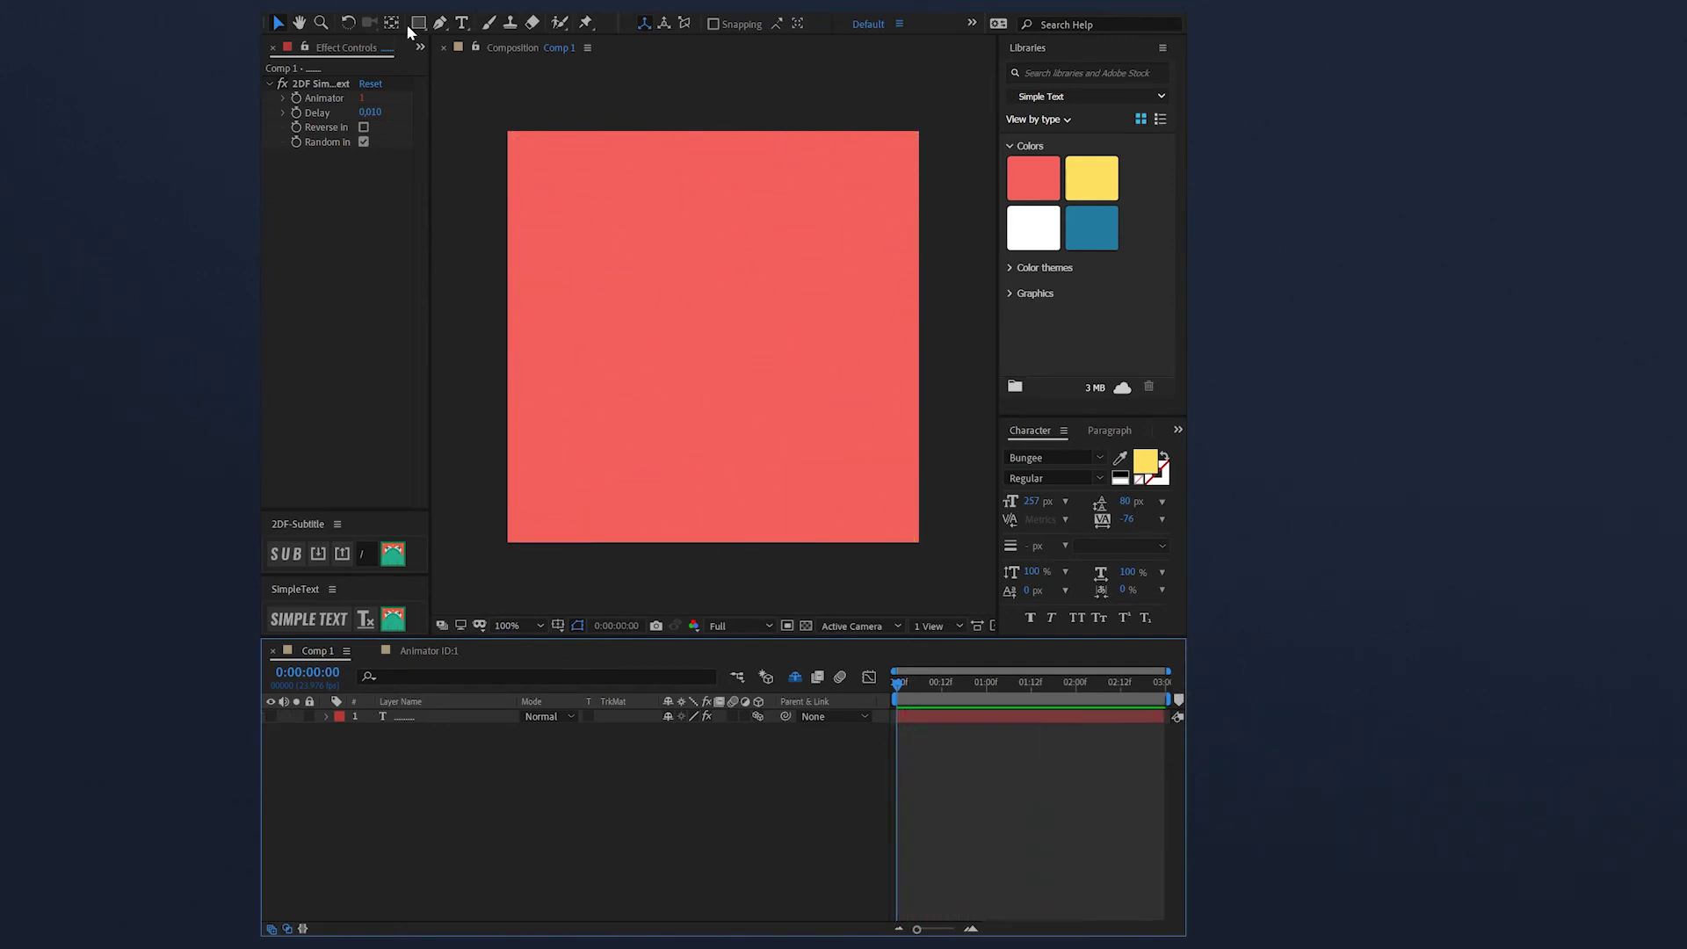
# Type 'FAST' as a new text layer and colour it with the blue library swatch
pyautogui.click(463, 24)
pyautogui.click(716, 352)
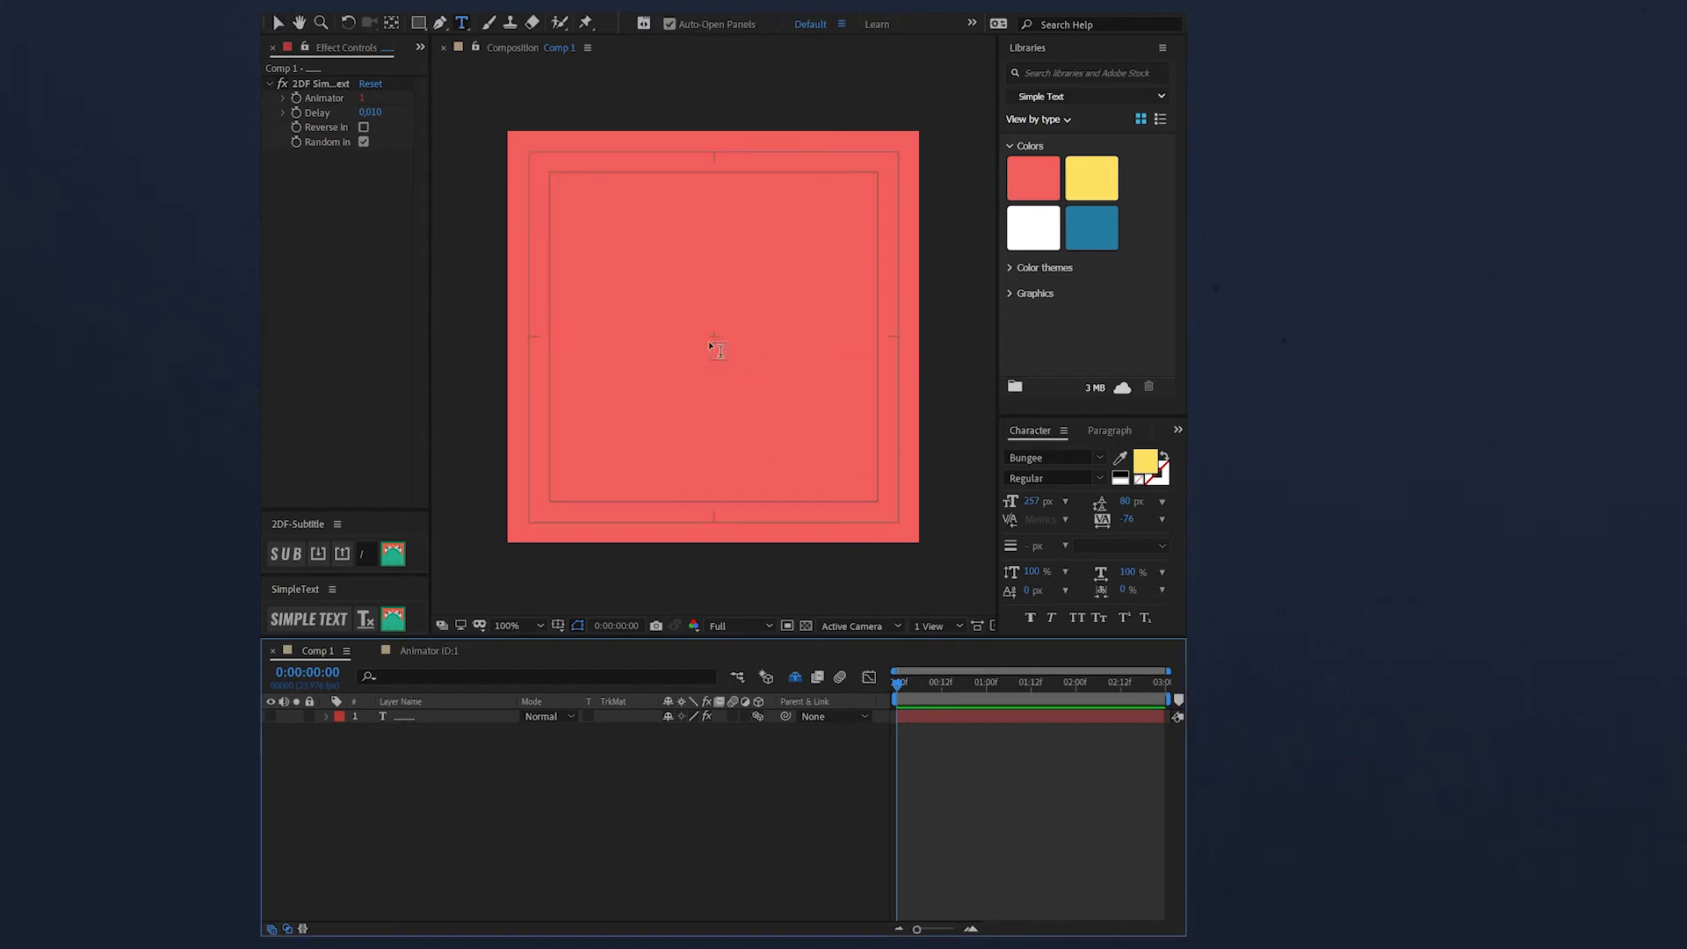
pyautogui.write('FAST')
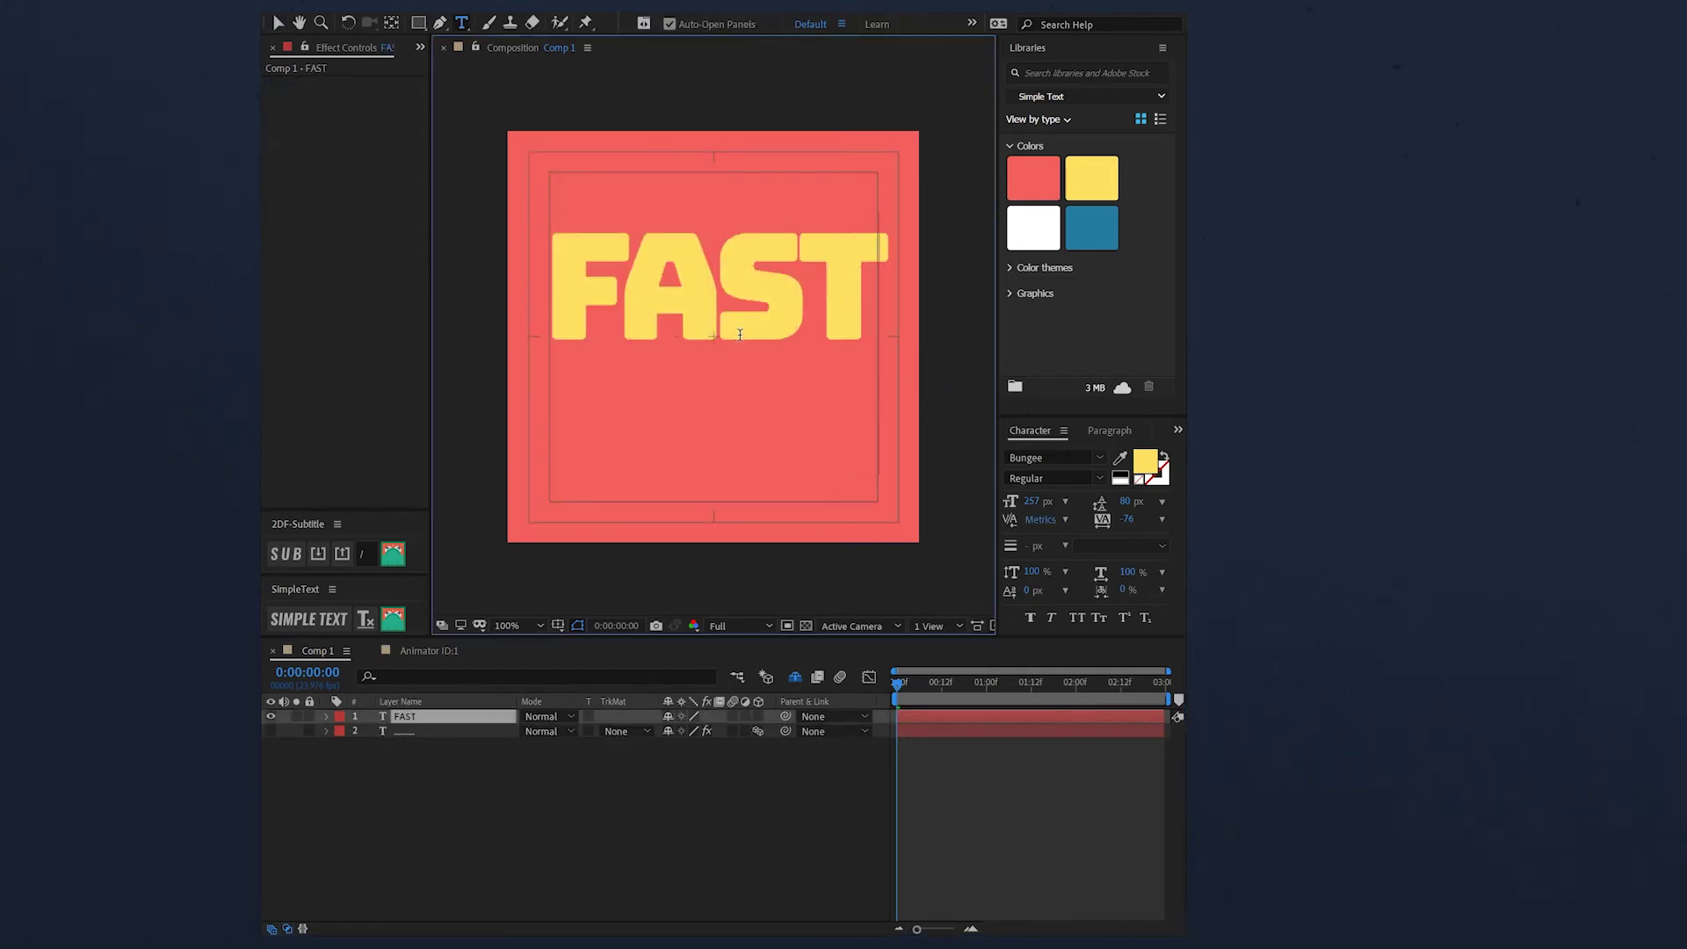
pyautogui.hotkey('ctrl', 'a')
pyautogui.click(1121, 458)
pyautogui.click(1100, 242)
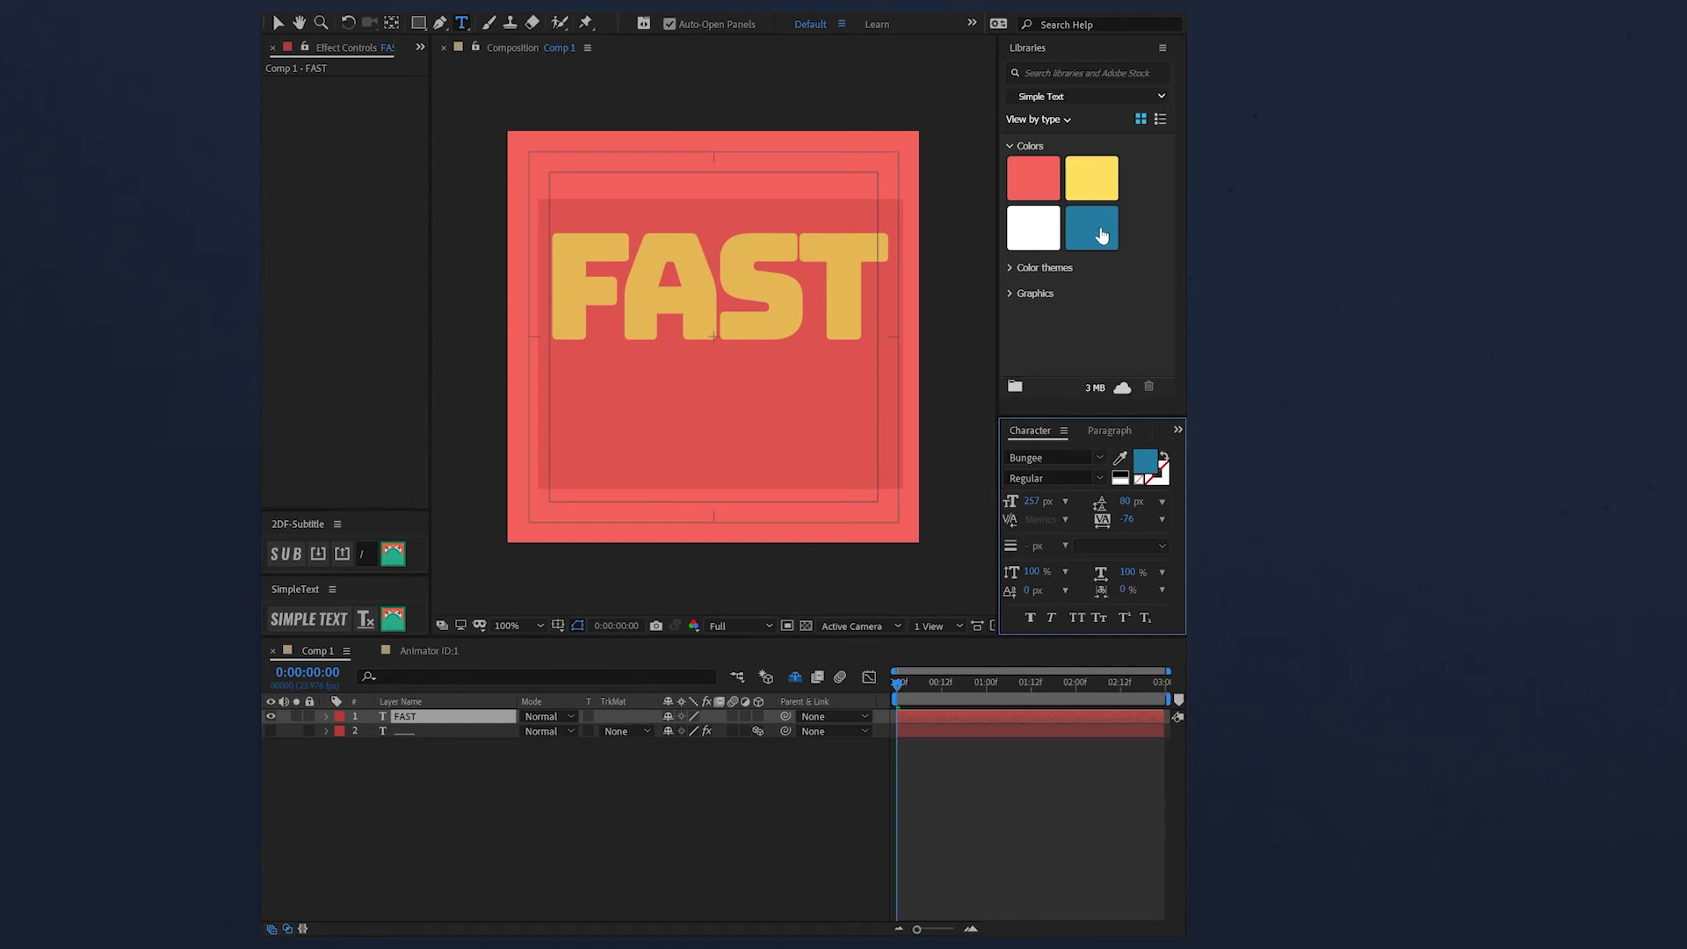
pyautogui.click(505, 858)
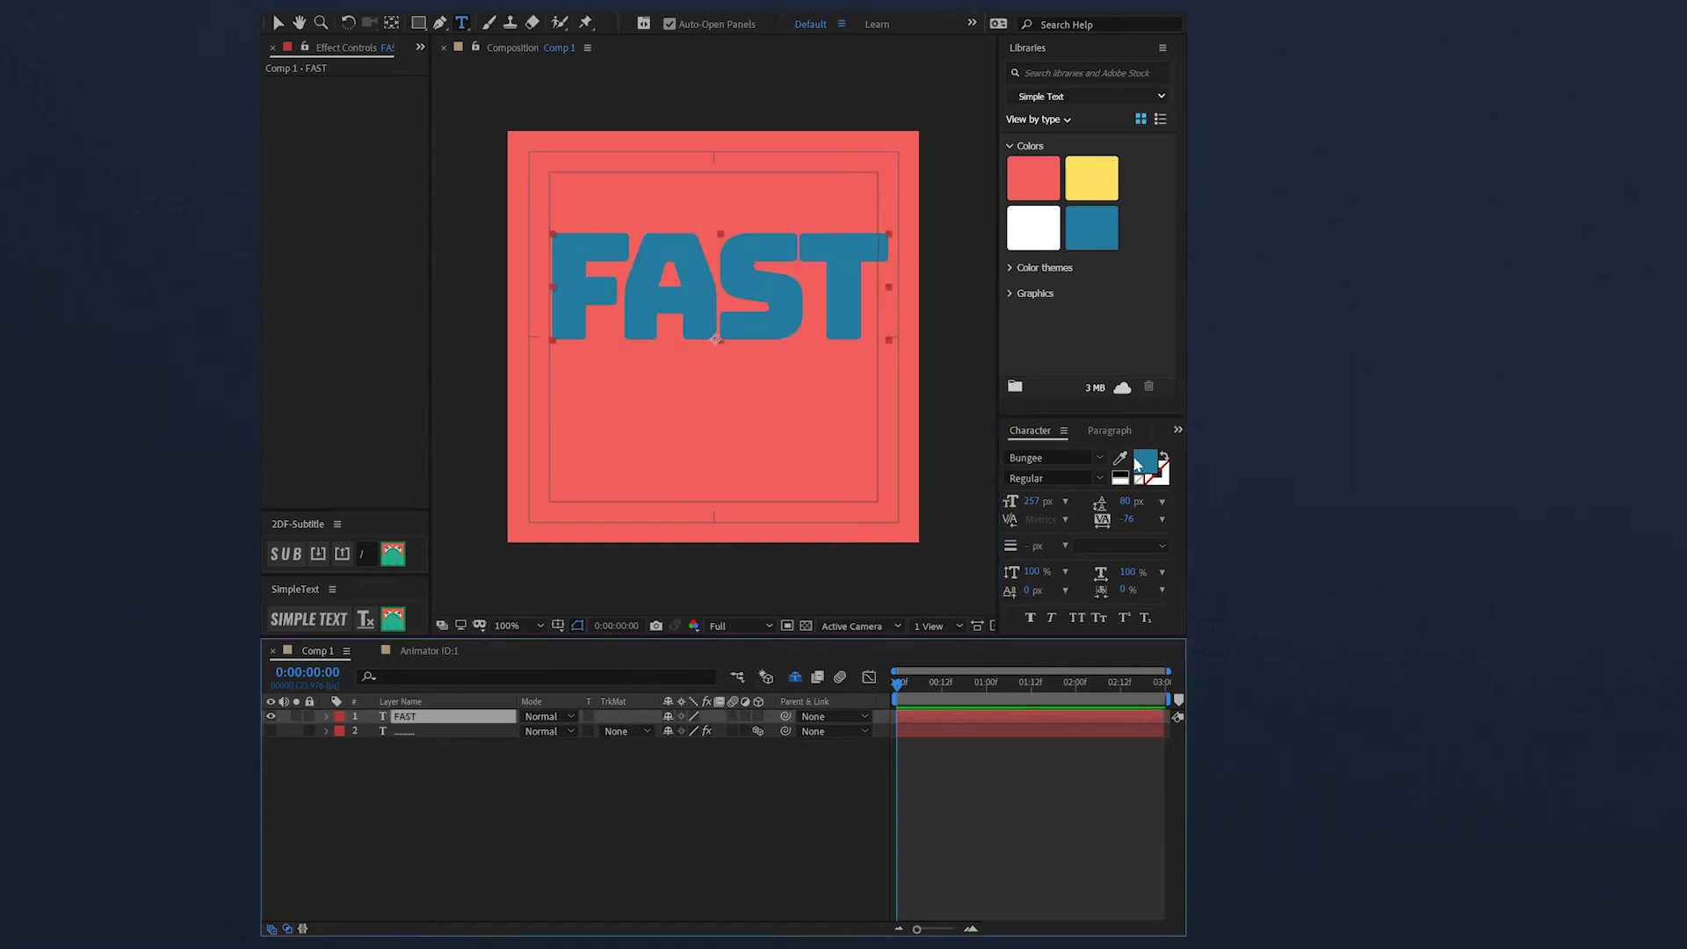
# Set the FAST text's tracking to 0
pyautogui.click(1128, 520)
pyautogui.write('0')
pyautogui.press('Return')
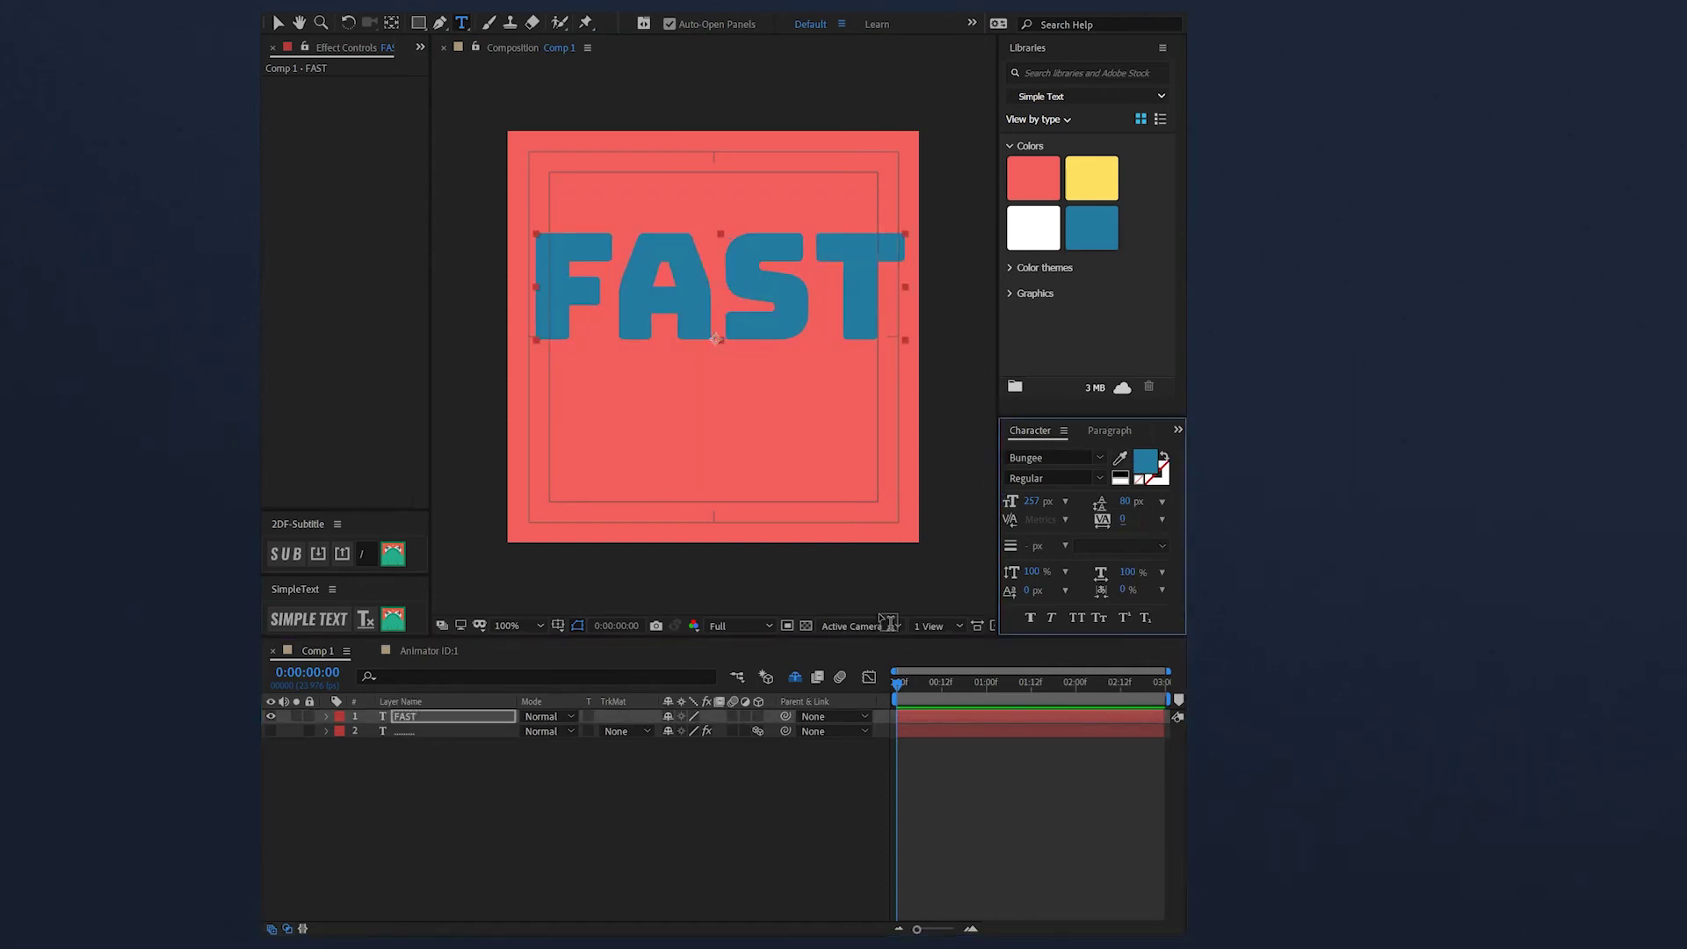
pyautogui.hotkey('ctrl', 'space')
# Apply the Transform effect to FAST, skew it to -15, and move it slightly lower
pyautogui.write('tra')
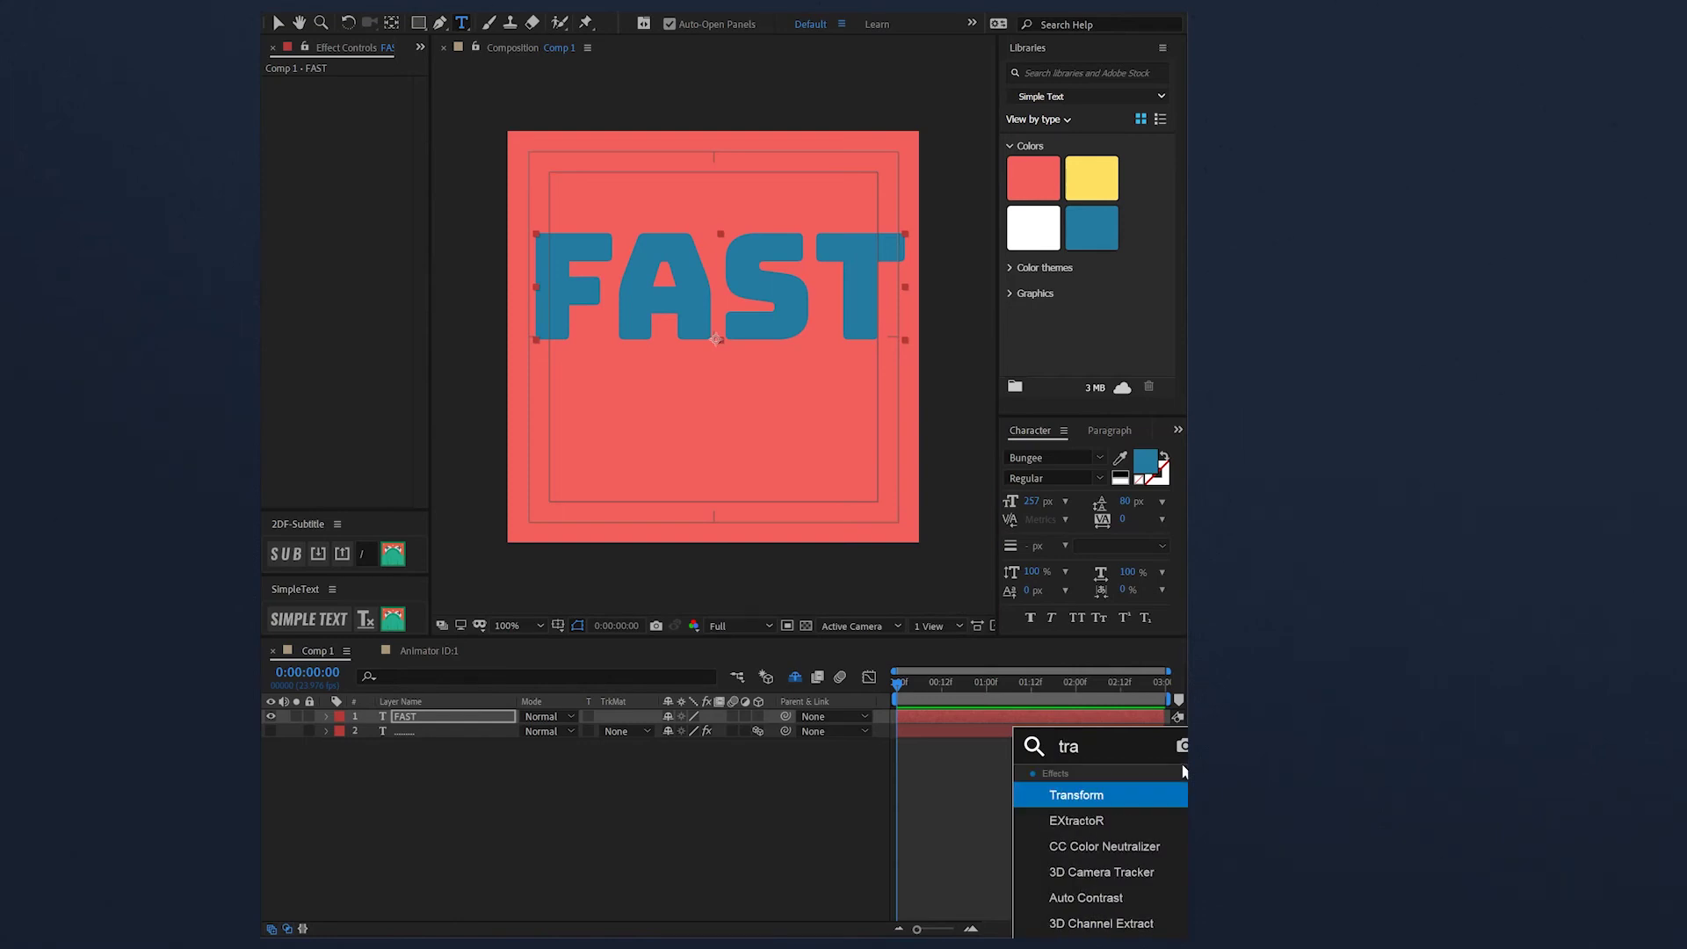
pyautogui.press('Return')
pyautogui.press('v')
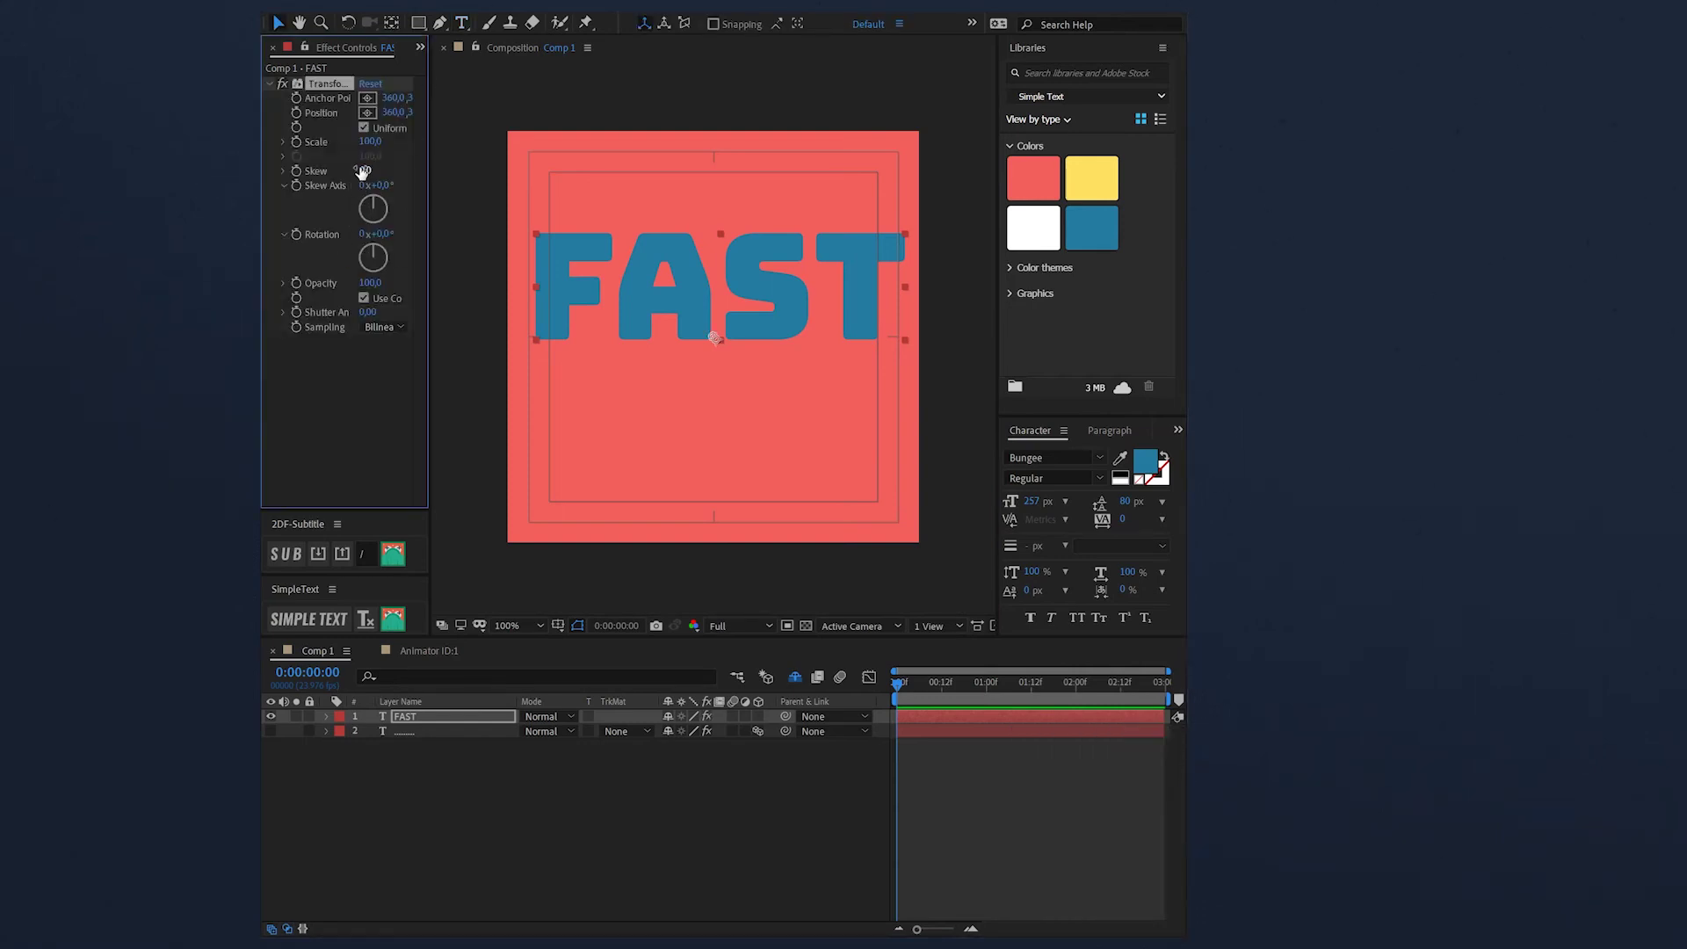
pyautogui.moveTo(364, 171); pyautogui.dragTo(385, 189)
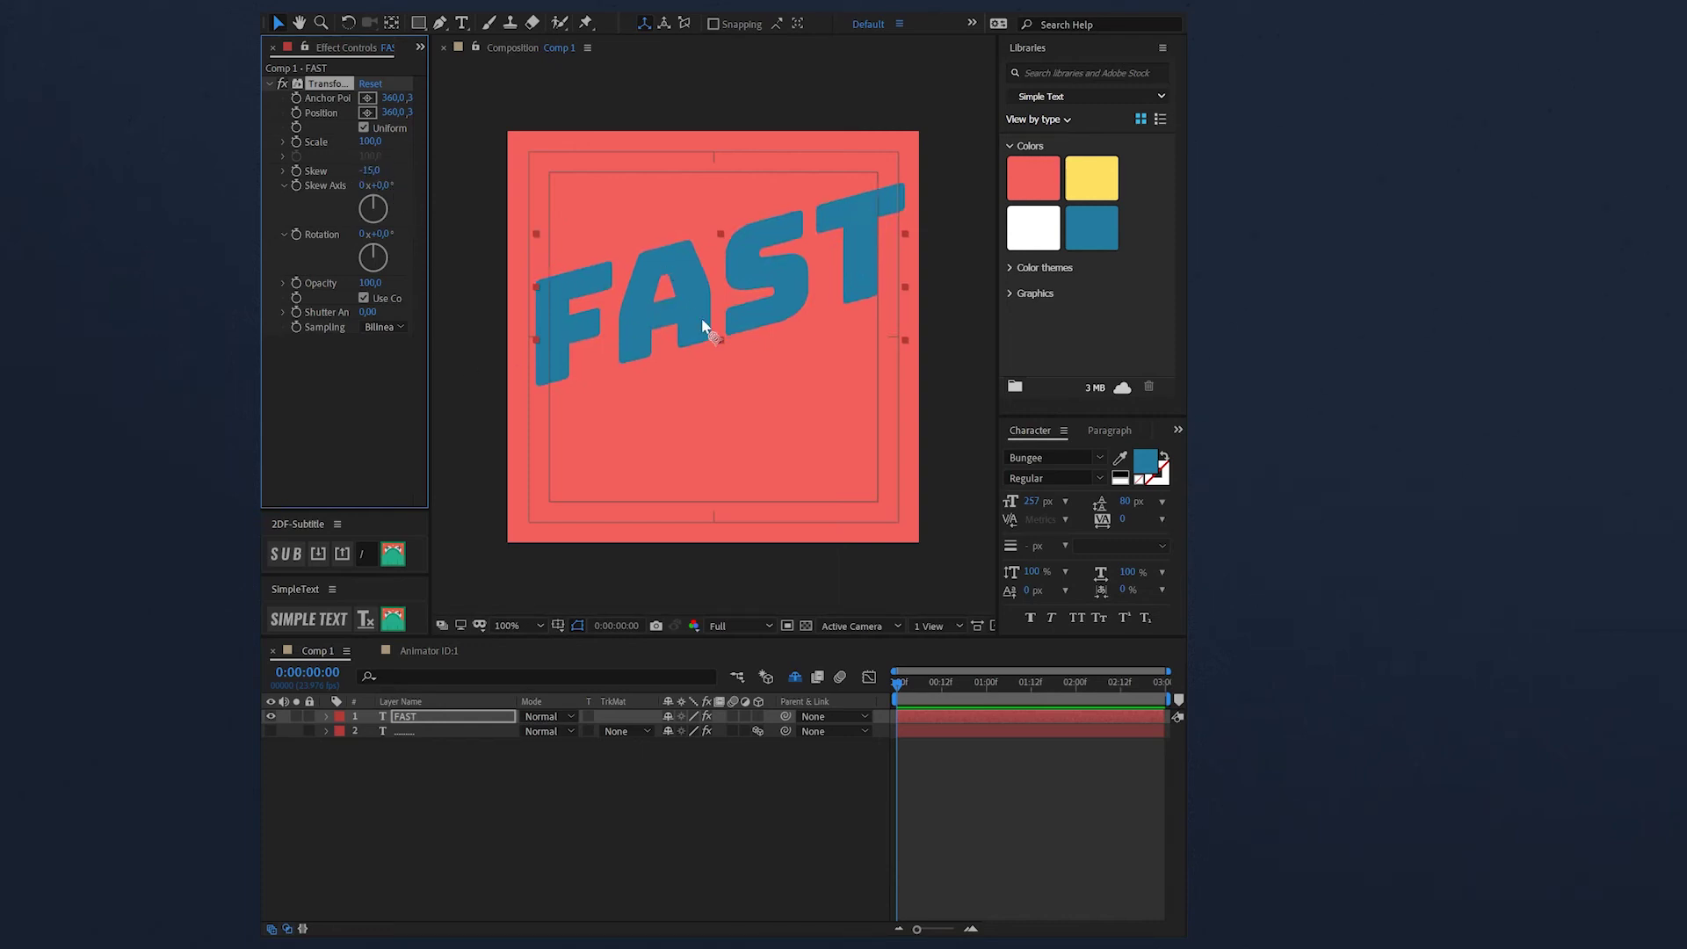
pyautogui.moveTo(696, 308); pyautogui.dragTo(680, 334)
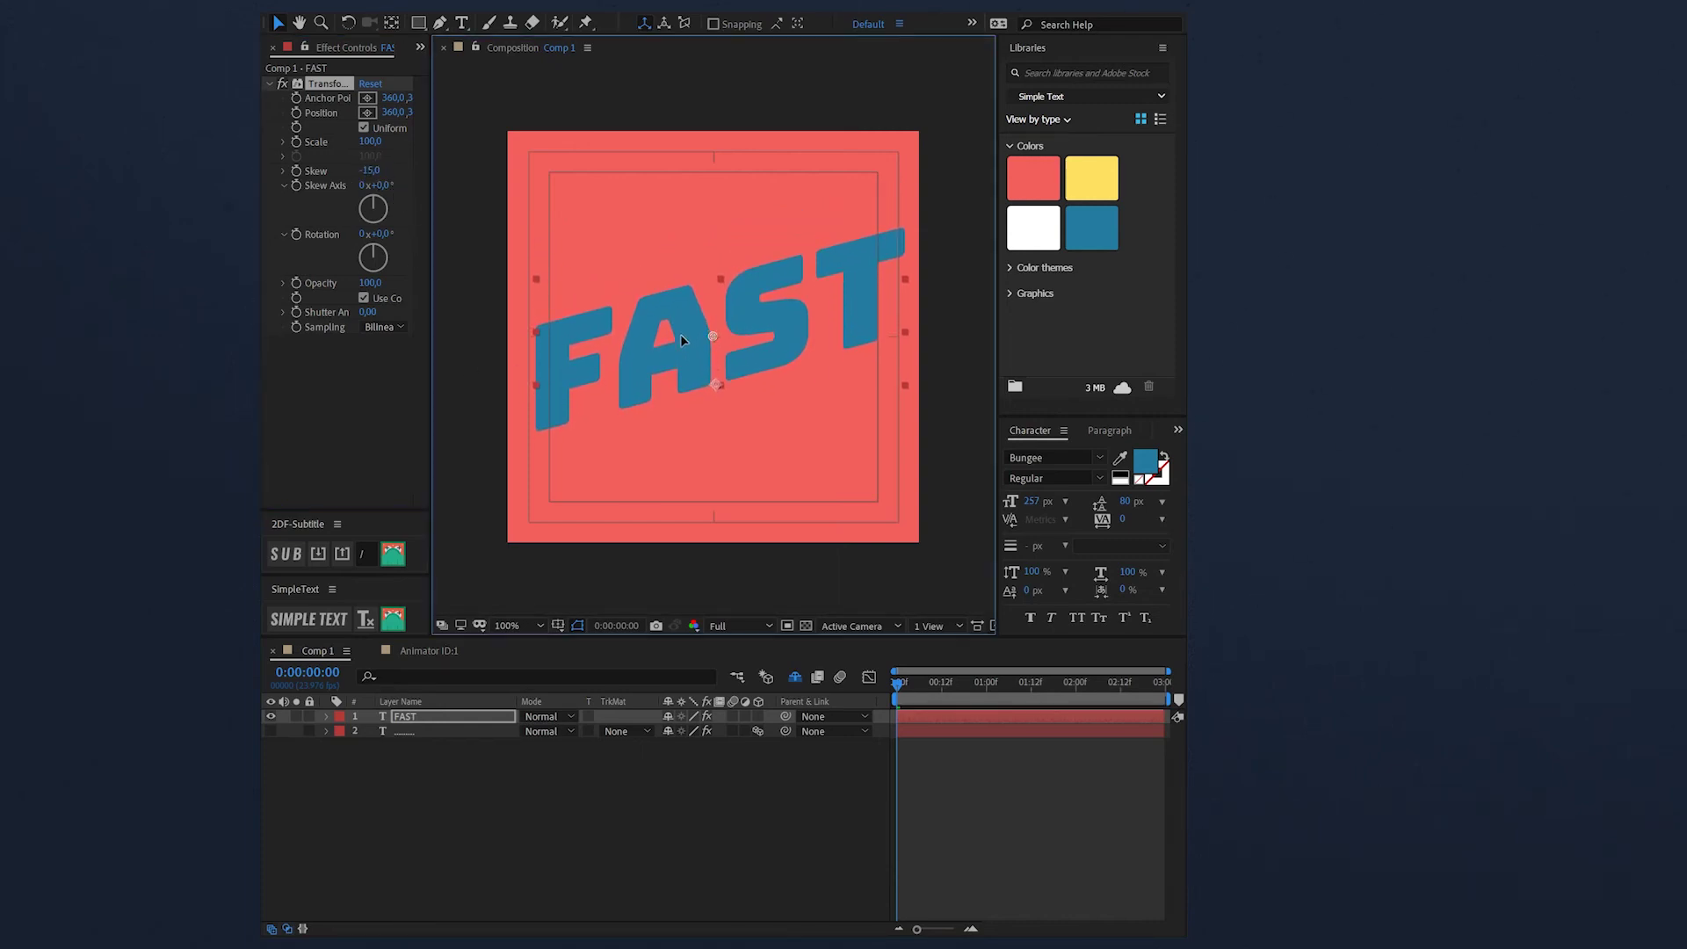
pyautogui.hotkey('shift', 'Down')
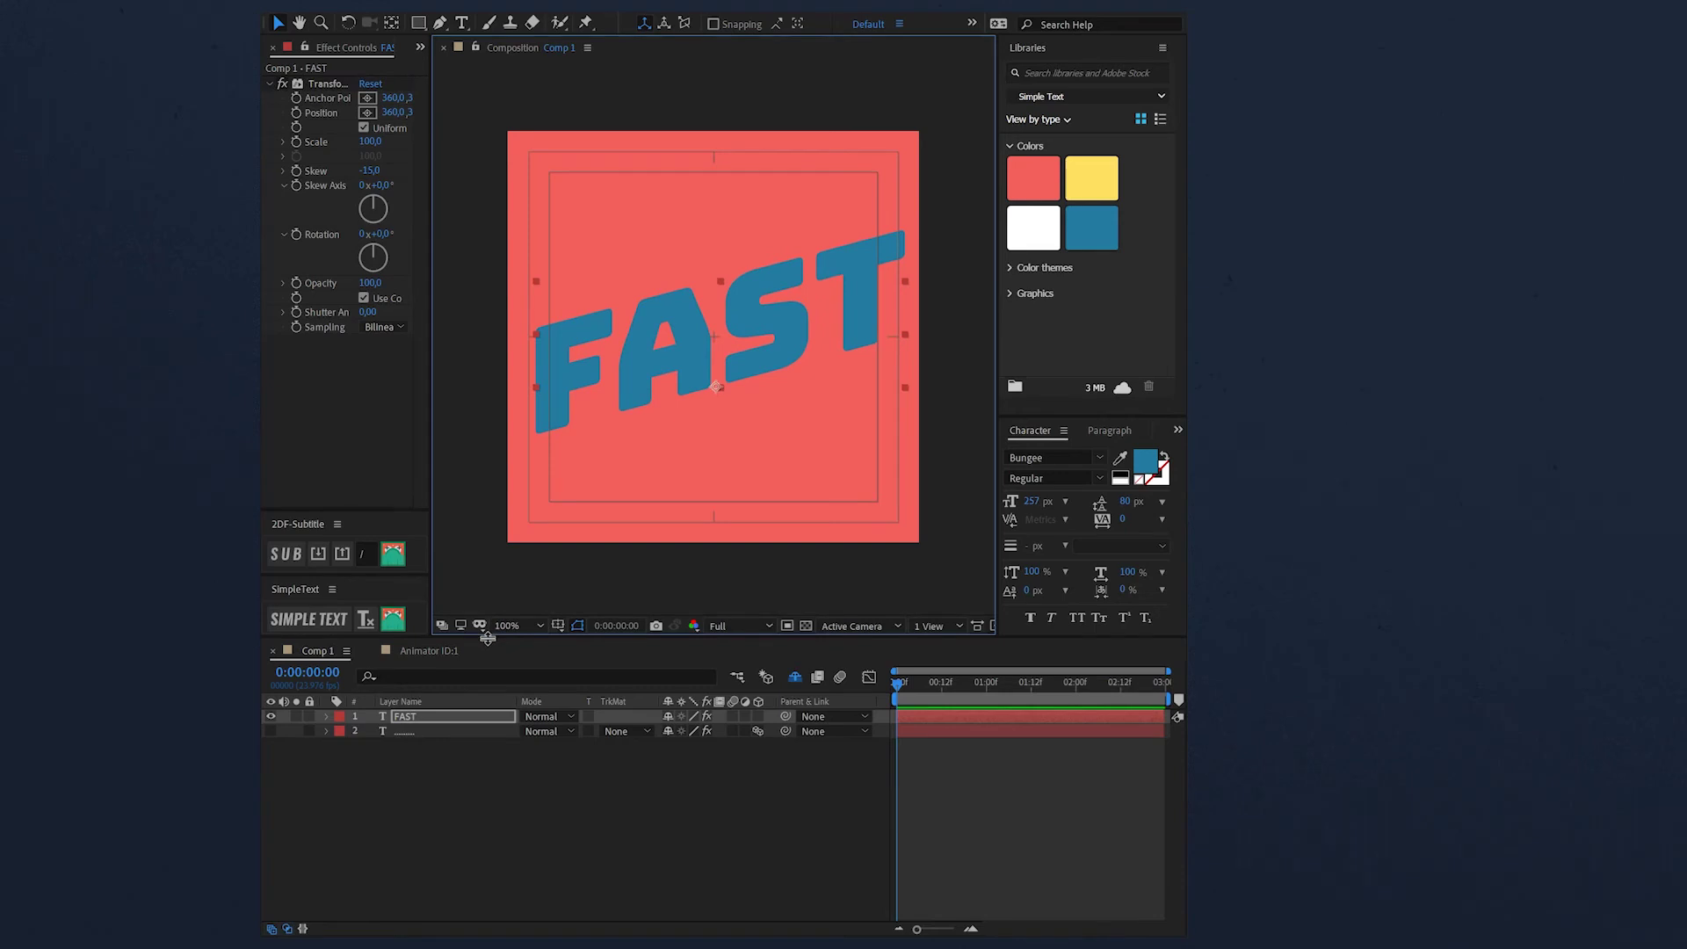
pyautogui.click(377, 714)
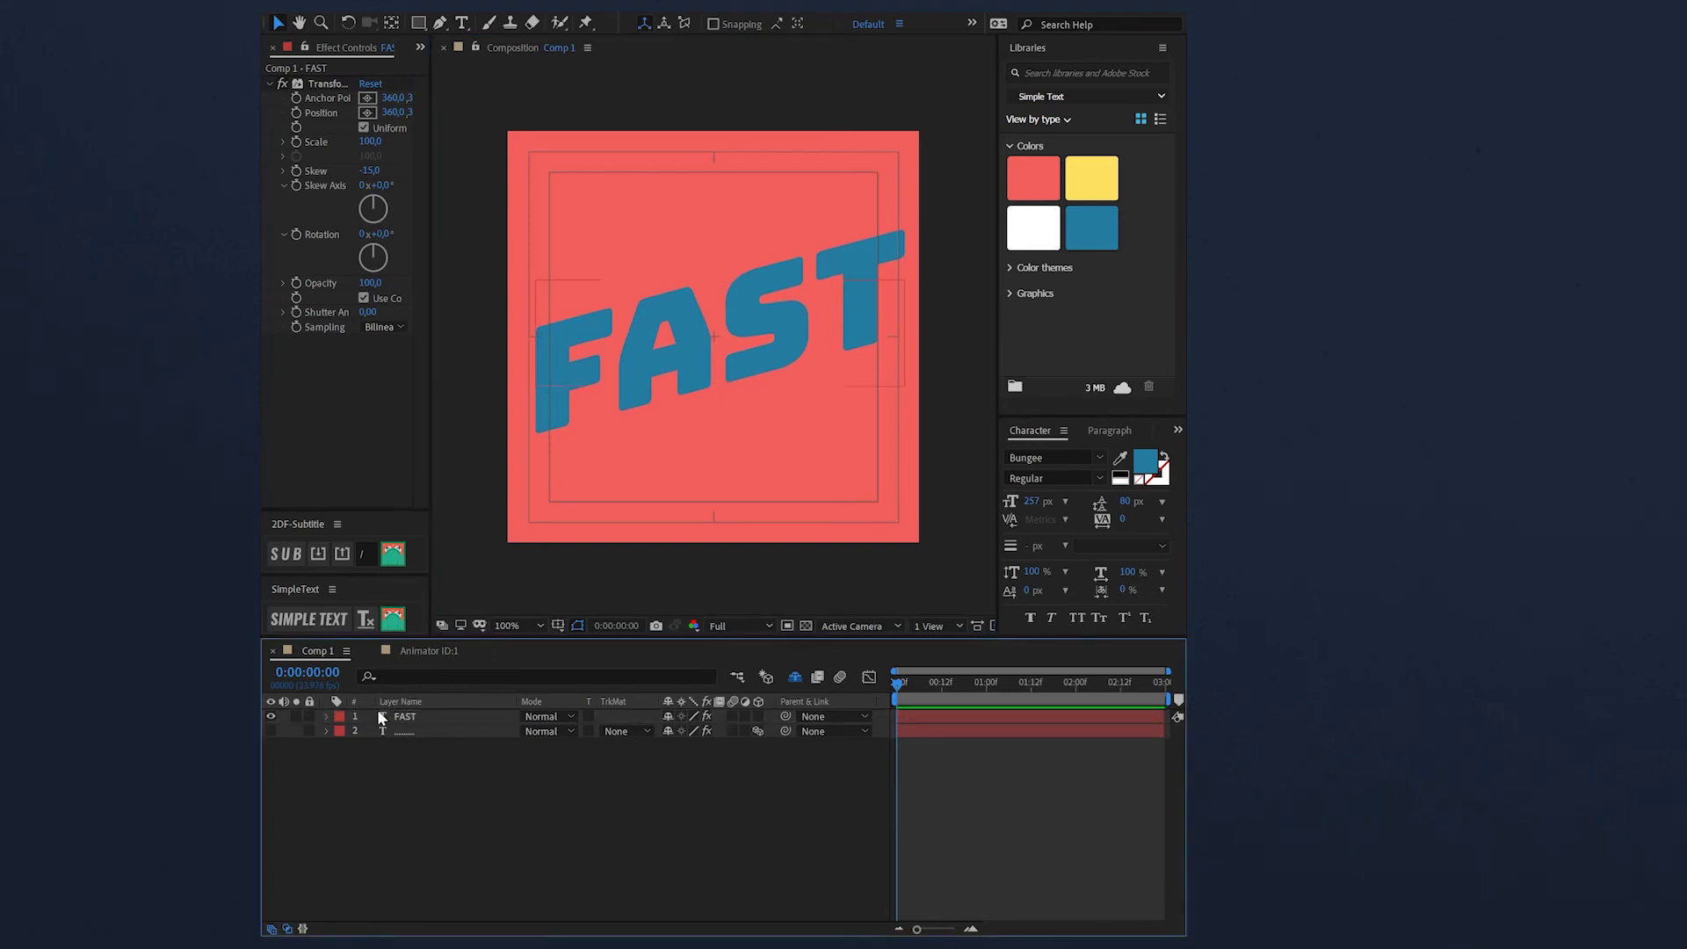
# Apply 2DF Simple Text to FAST and reveal the Animator layer's Position in Animator ID:2
pyautogui.click(306, 621)
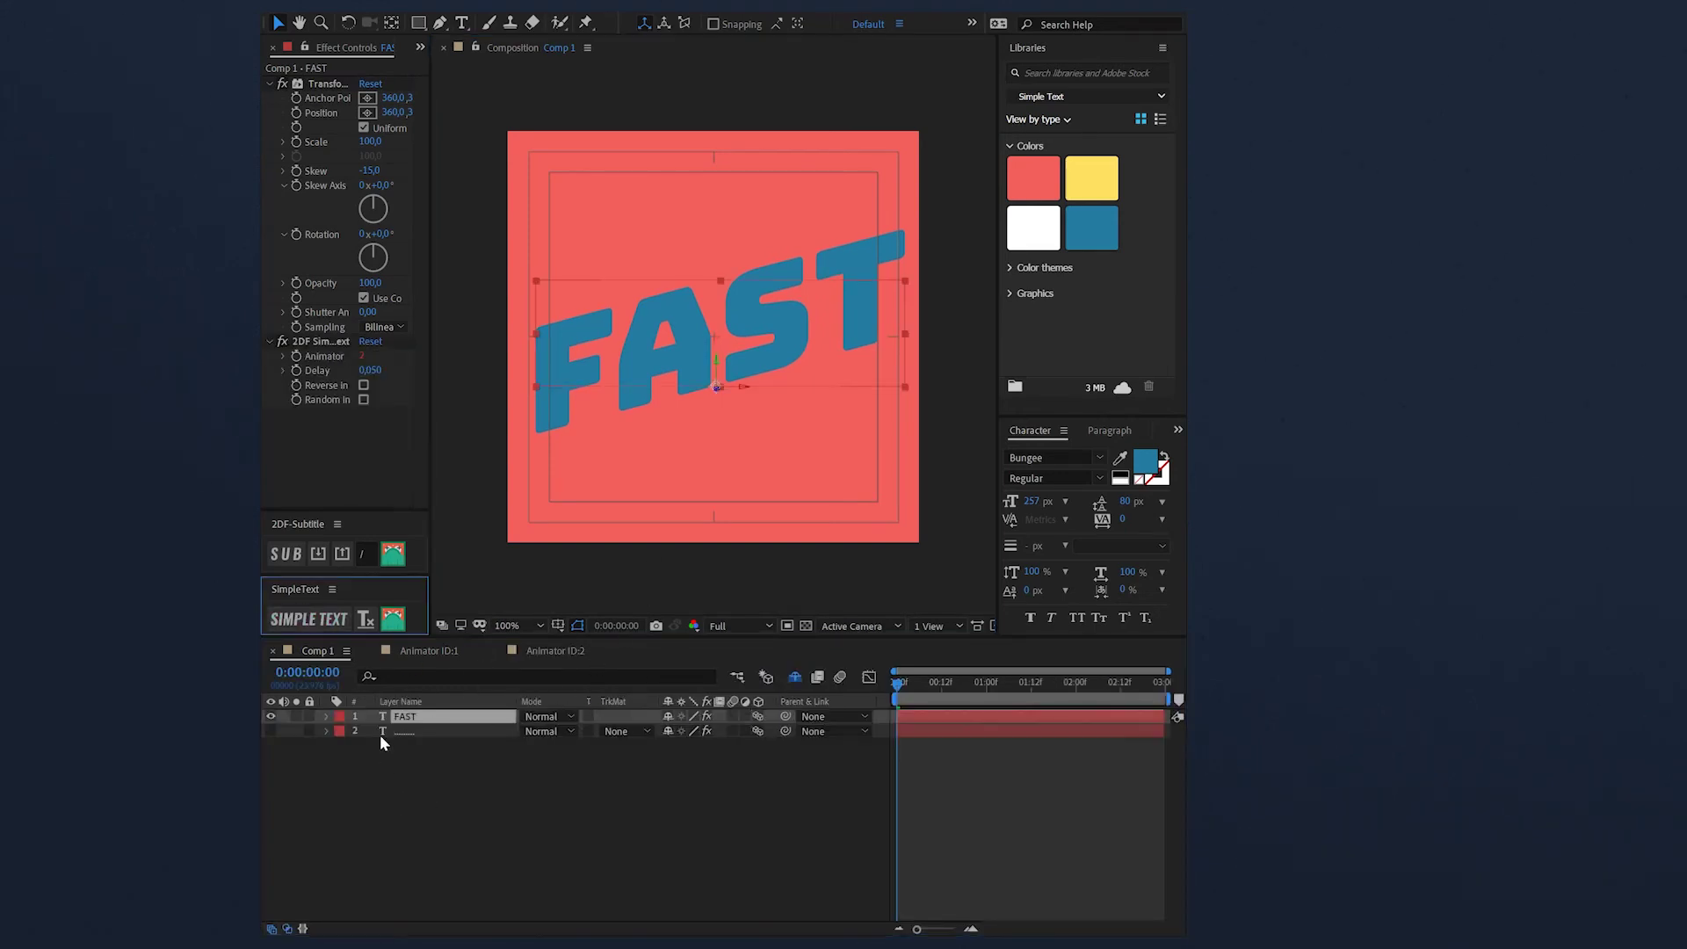
pyautogui.click(562, 651)
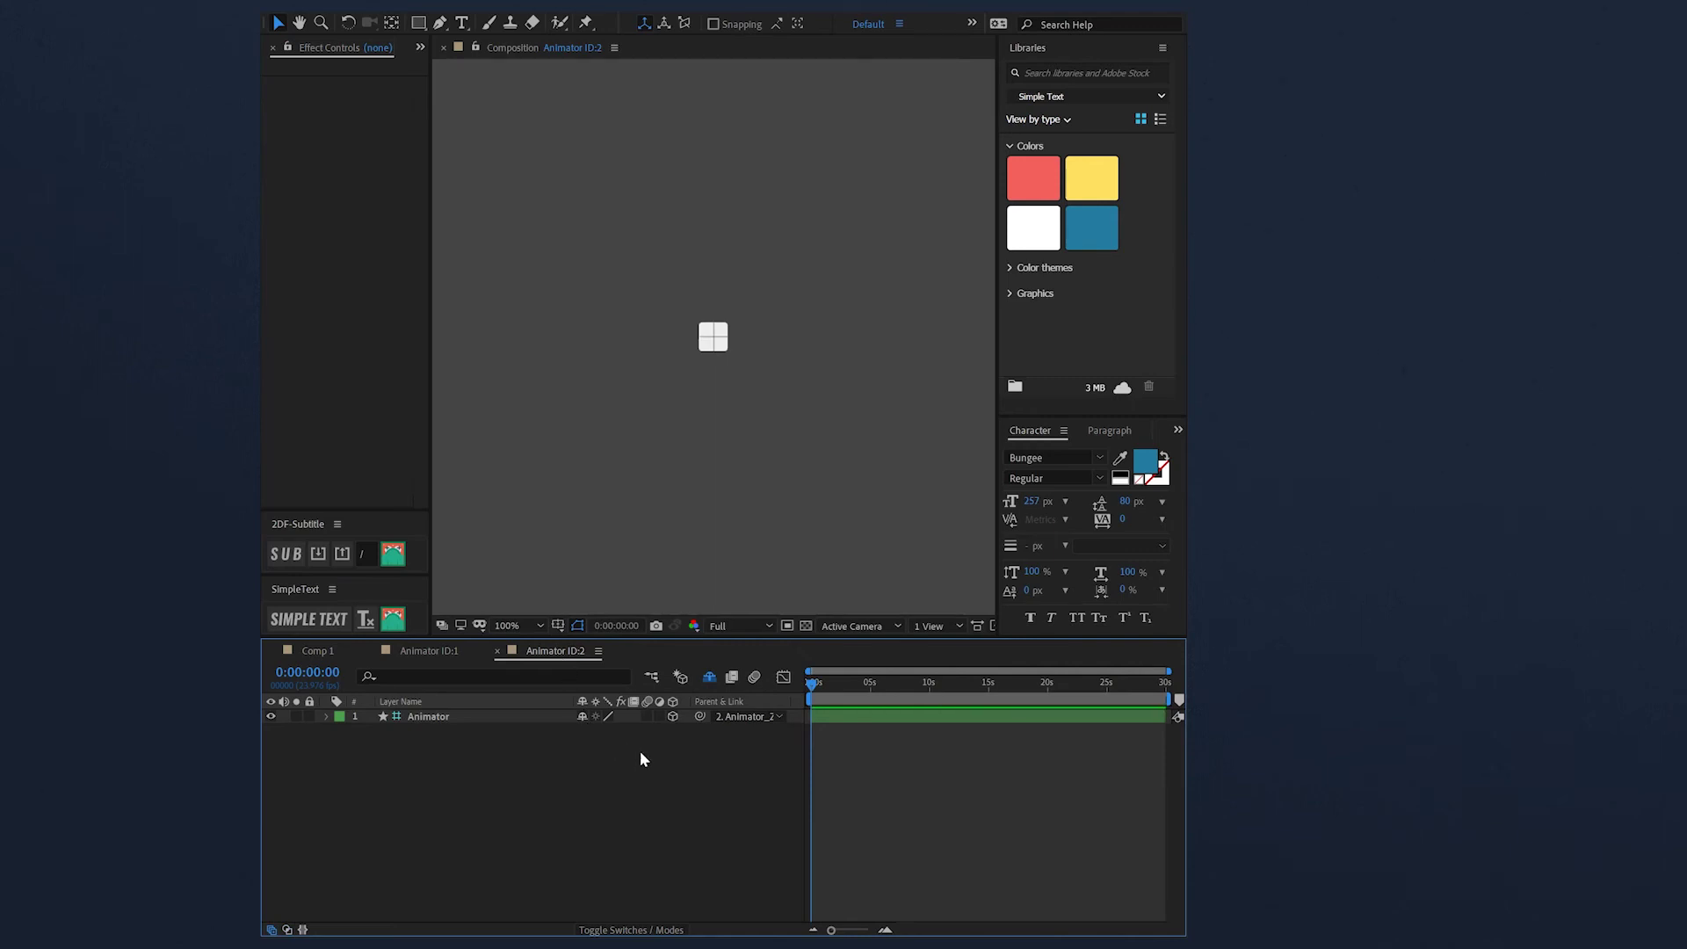
pyautogui.click(413, 716)
pyautogui.press('p')
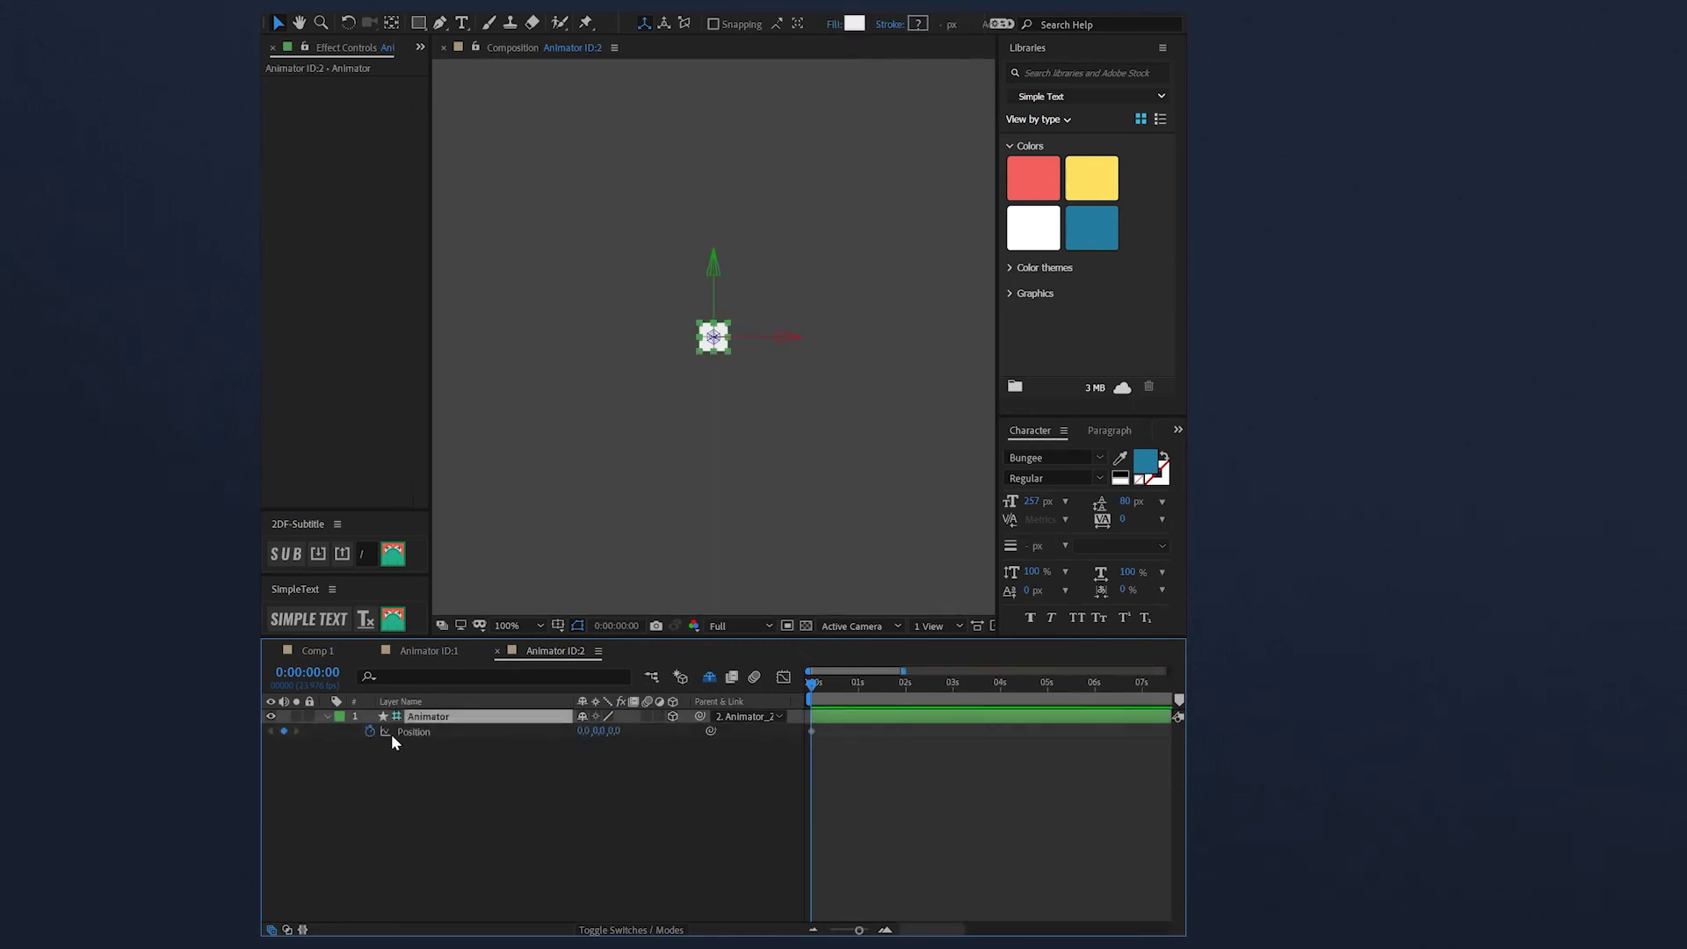
# Add Position keyframes to the Animator layer at 10-frame intervals
pyautogui.hotkey('shift', 'pagedown')
pyautogui.click(283, 731)
pyautogui.hotkey('shift', 'pagedown')
pyautogui.hotkey('shift', 'pagedown')
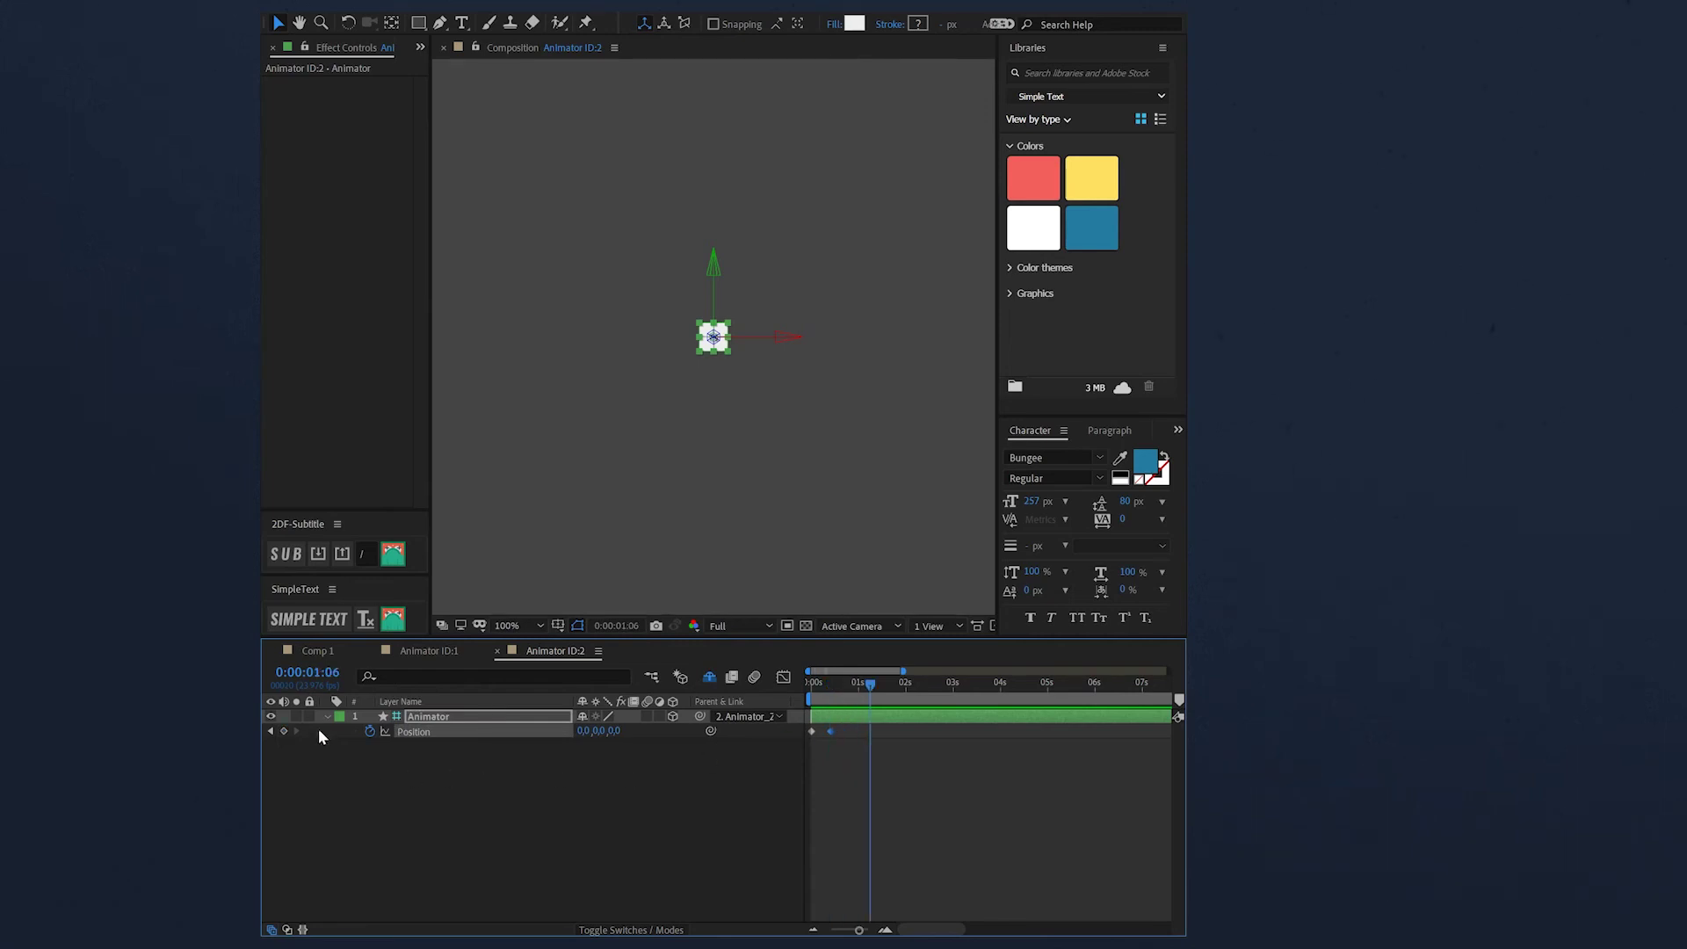
pyautogui.hotkey('shift', 'pagedown')
pyautogui.click(586, 758)
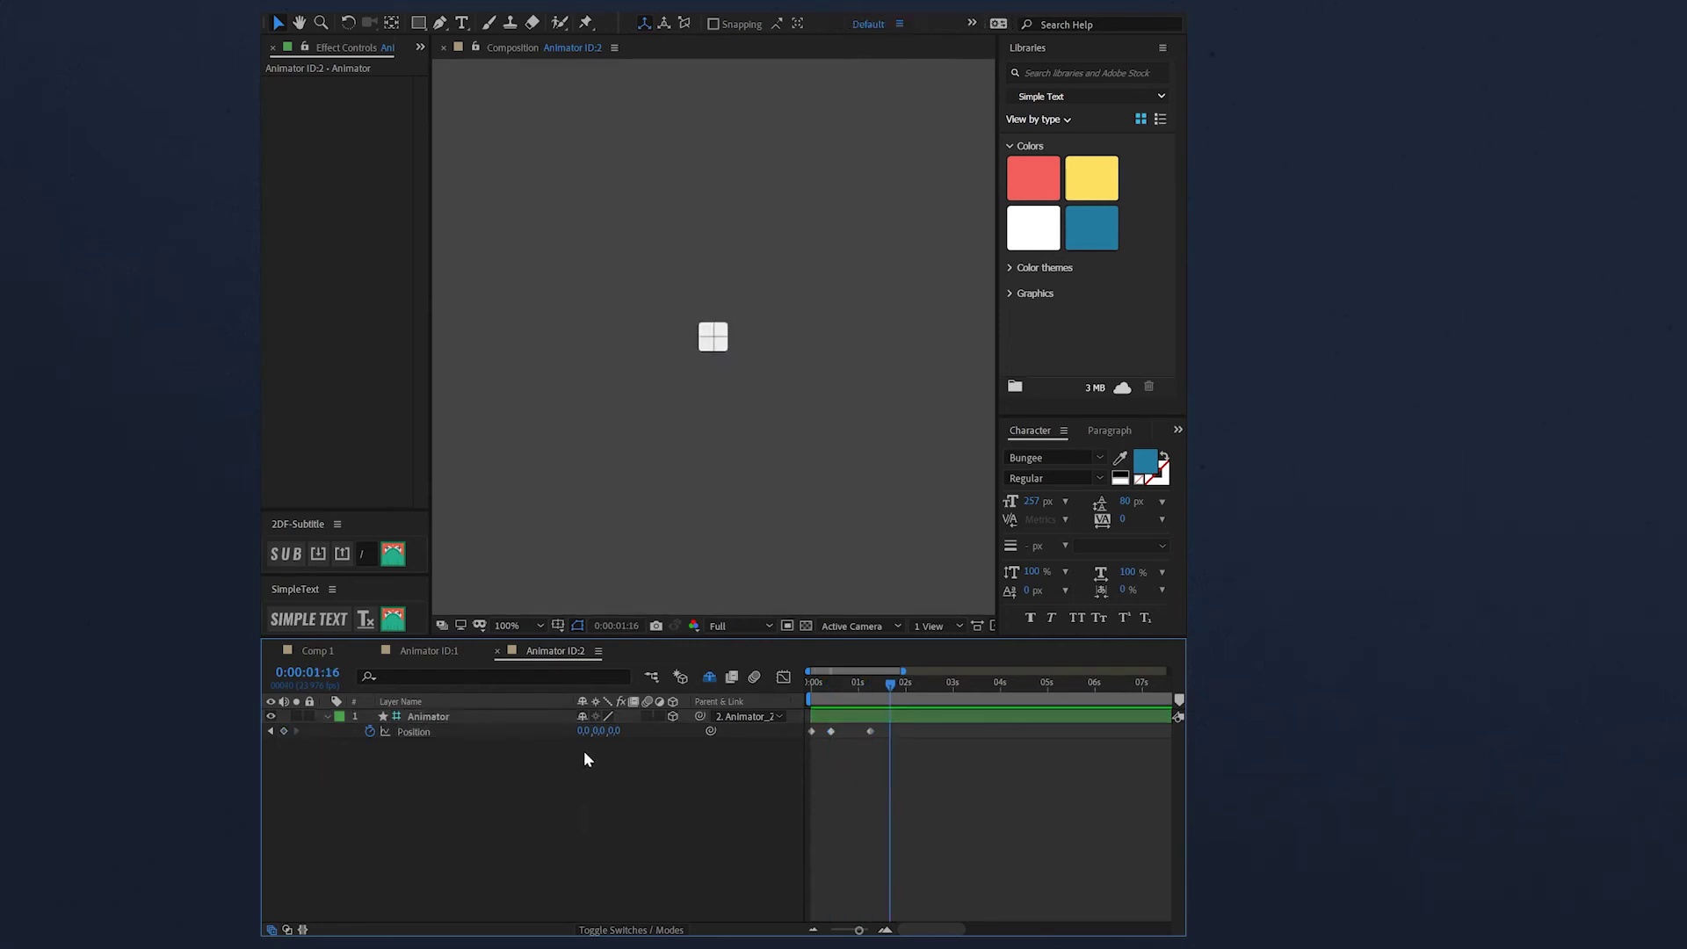
# Set the starting Position Y to 1280 so the square rises from below view, then check the motion
pyautogui.click(604, 734)
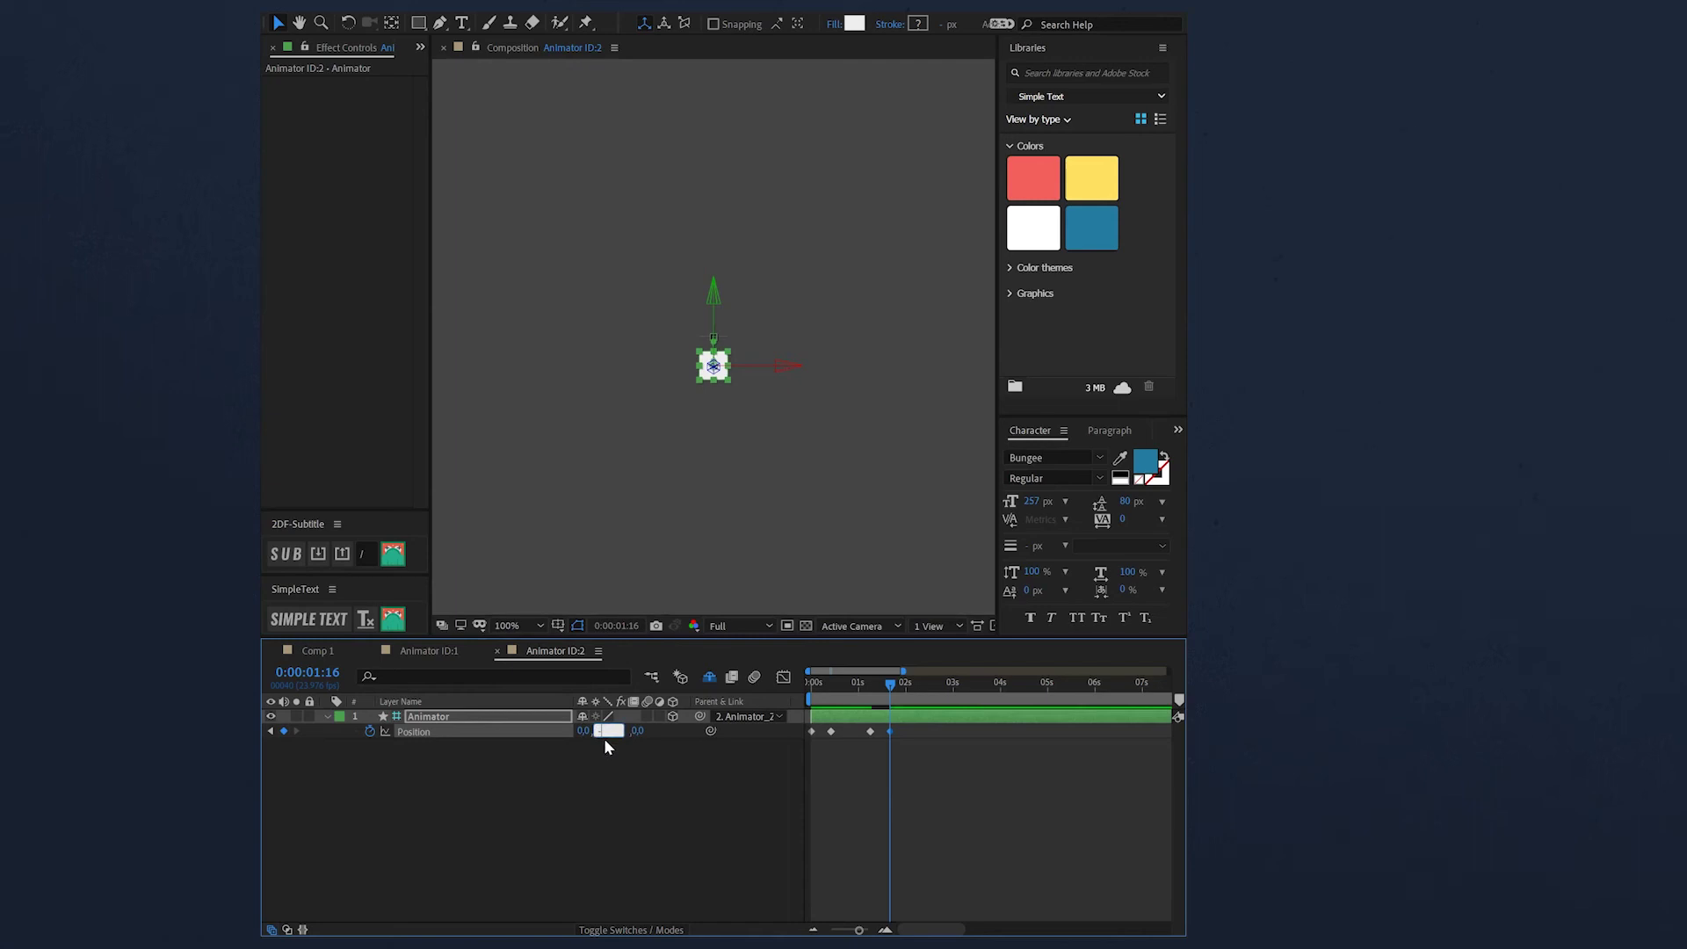
pyautogui.write('-1280')
pyautogui.press('Return')
pyautogui.press('Home')
pyautogui.click(601, 732)
pyautogui.write('12801280')
pyautogui.press('Return')
pyautogui.moveTo(818, 691); pyautogui.dragTo(846, 815)
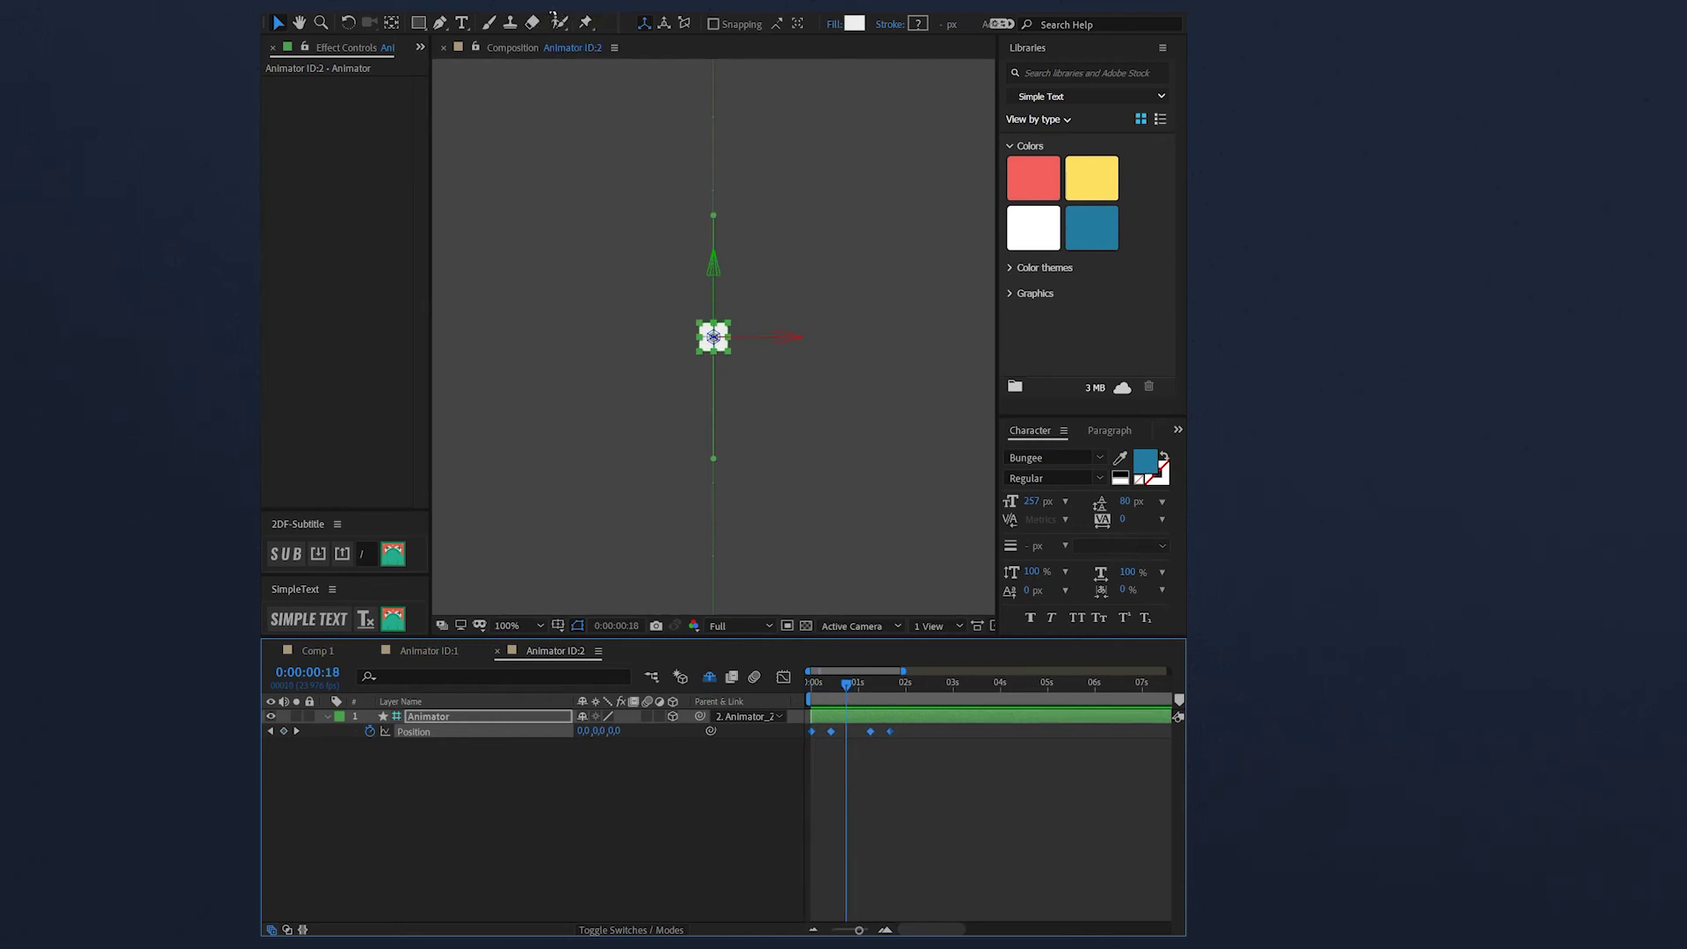
# Add a Duik Bassel.2 spring automation to the Animator layer's Position
pyautogui.click(545, 3)
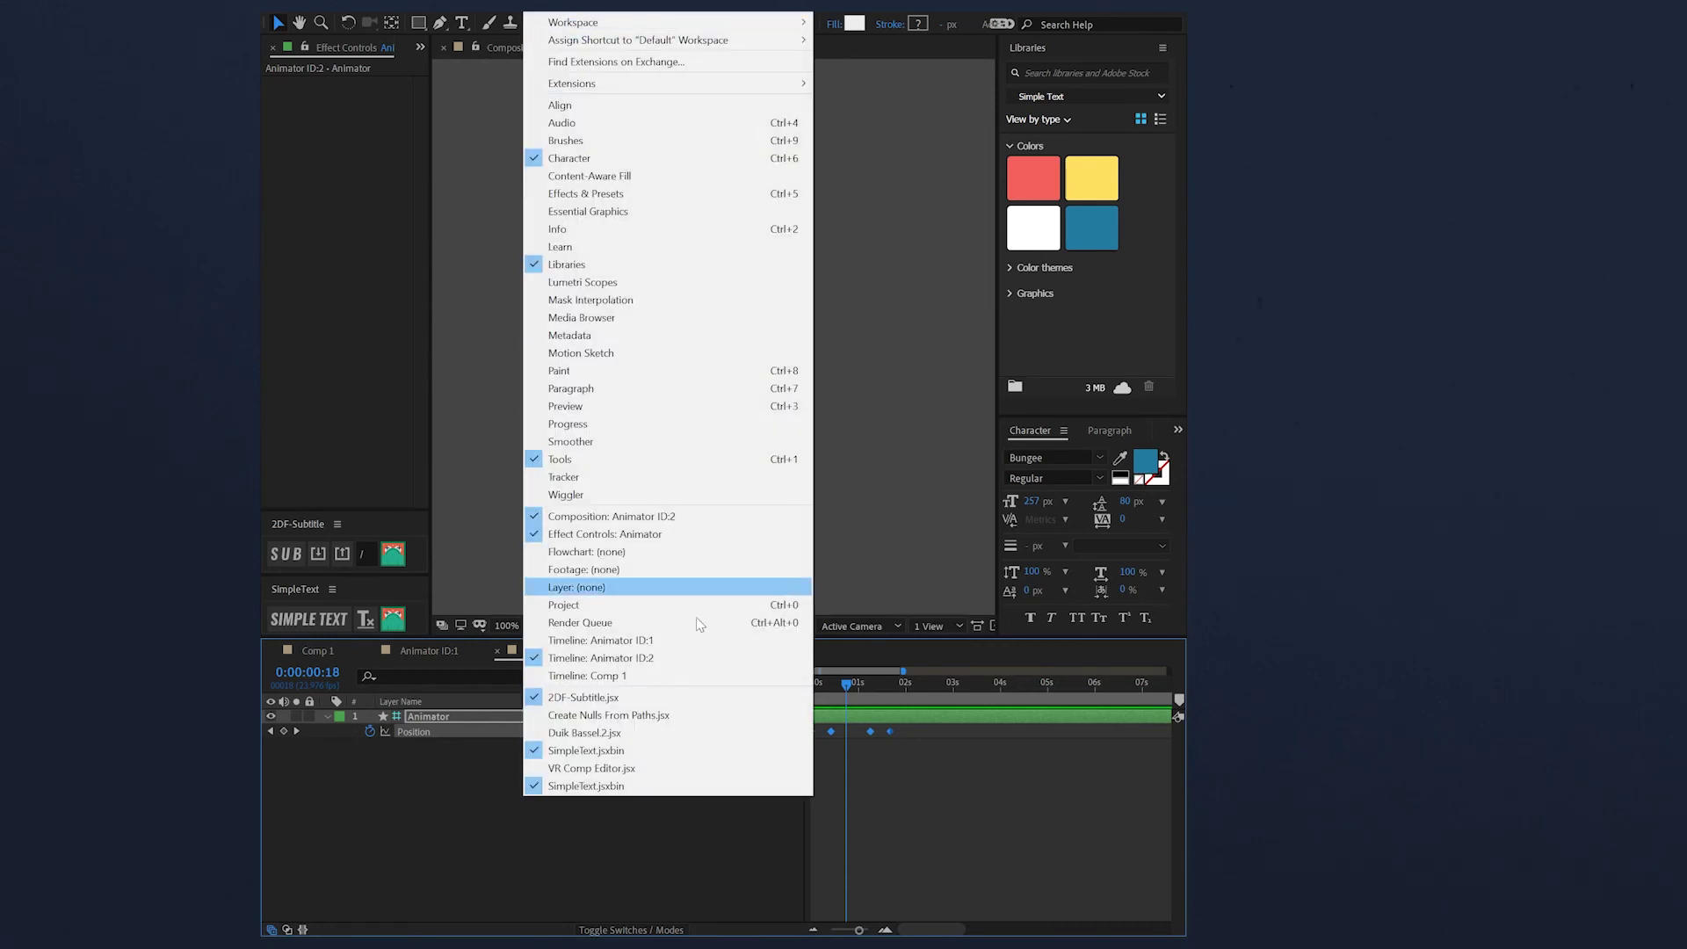
pyautogui.click(629, 733)
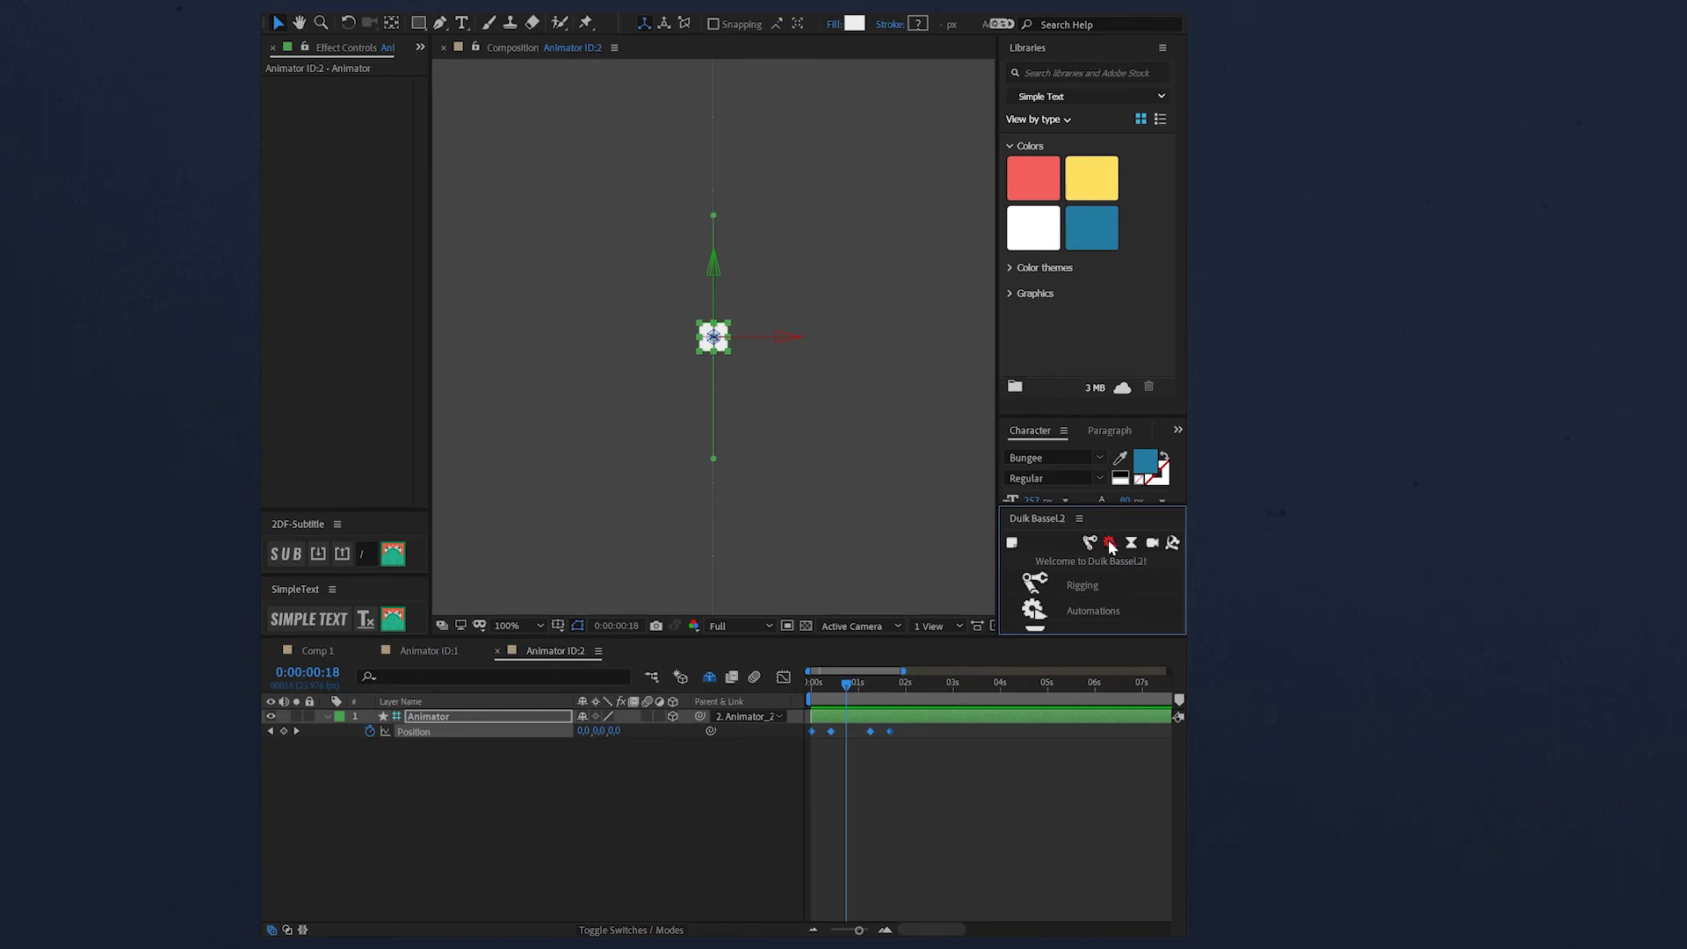
pyautogui.click(1110, 542)
pyautogui.moveTo(1133, 506); pyautogui.dragTo(1095, 367)
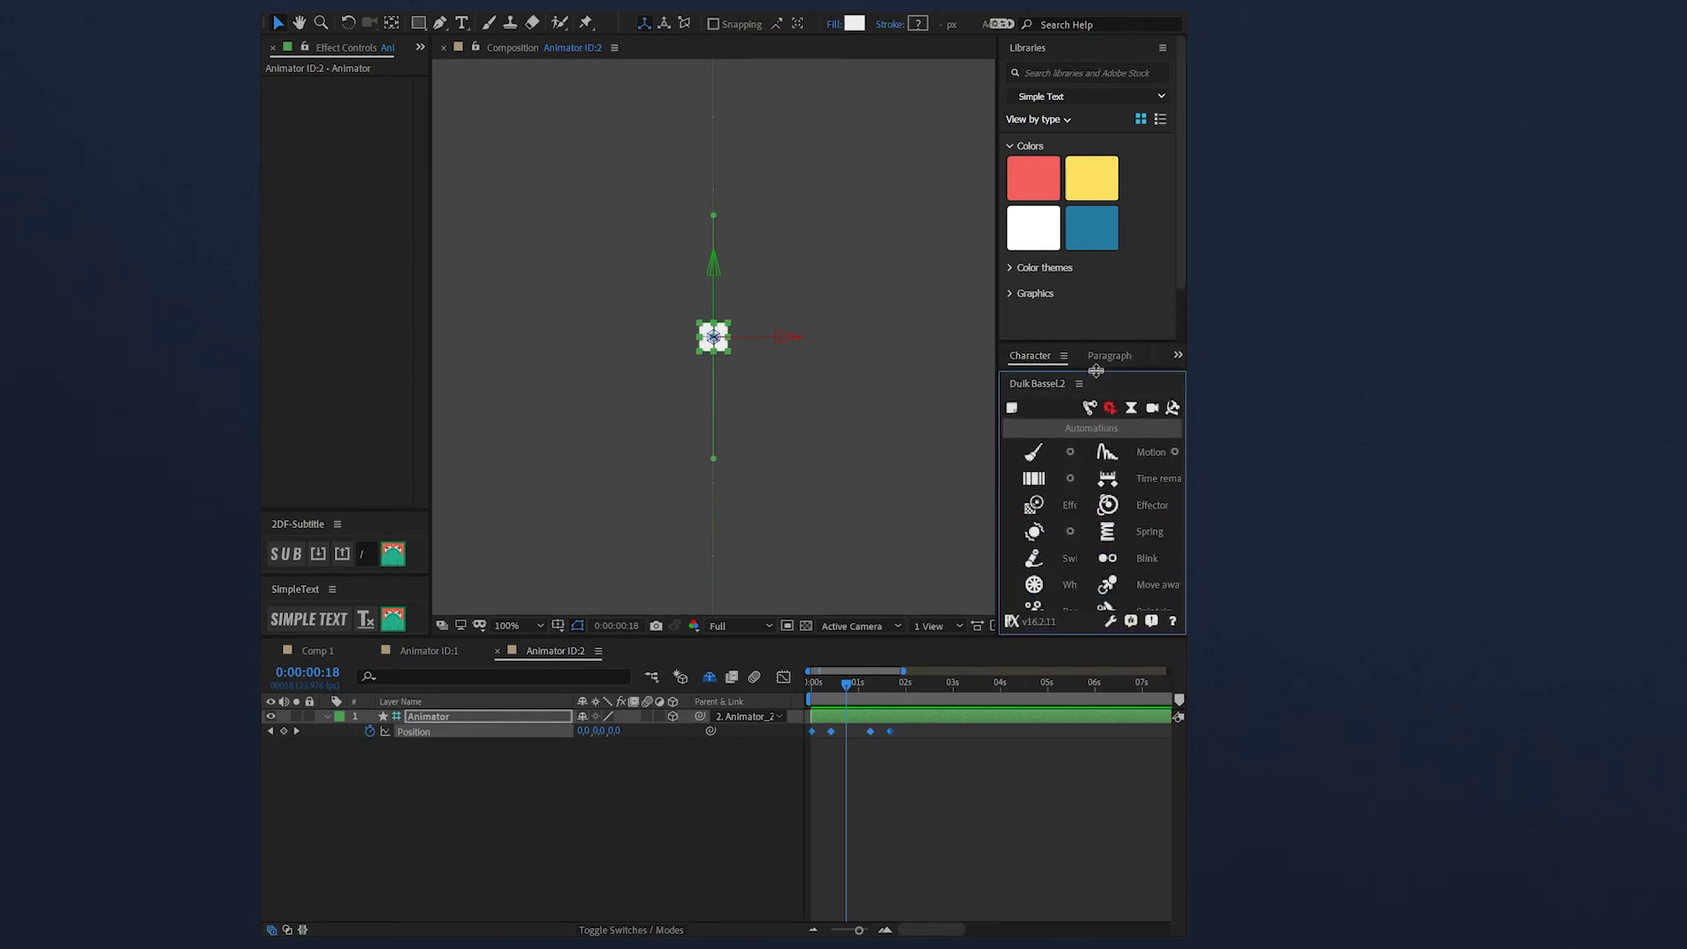
pyautogui.click(477, 801)
pyautogui.click(435, 730)
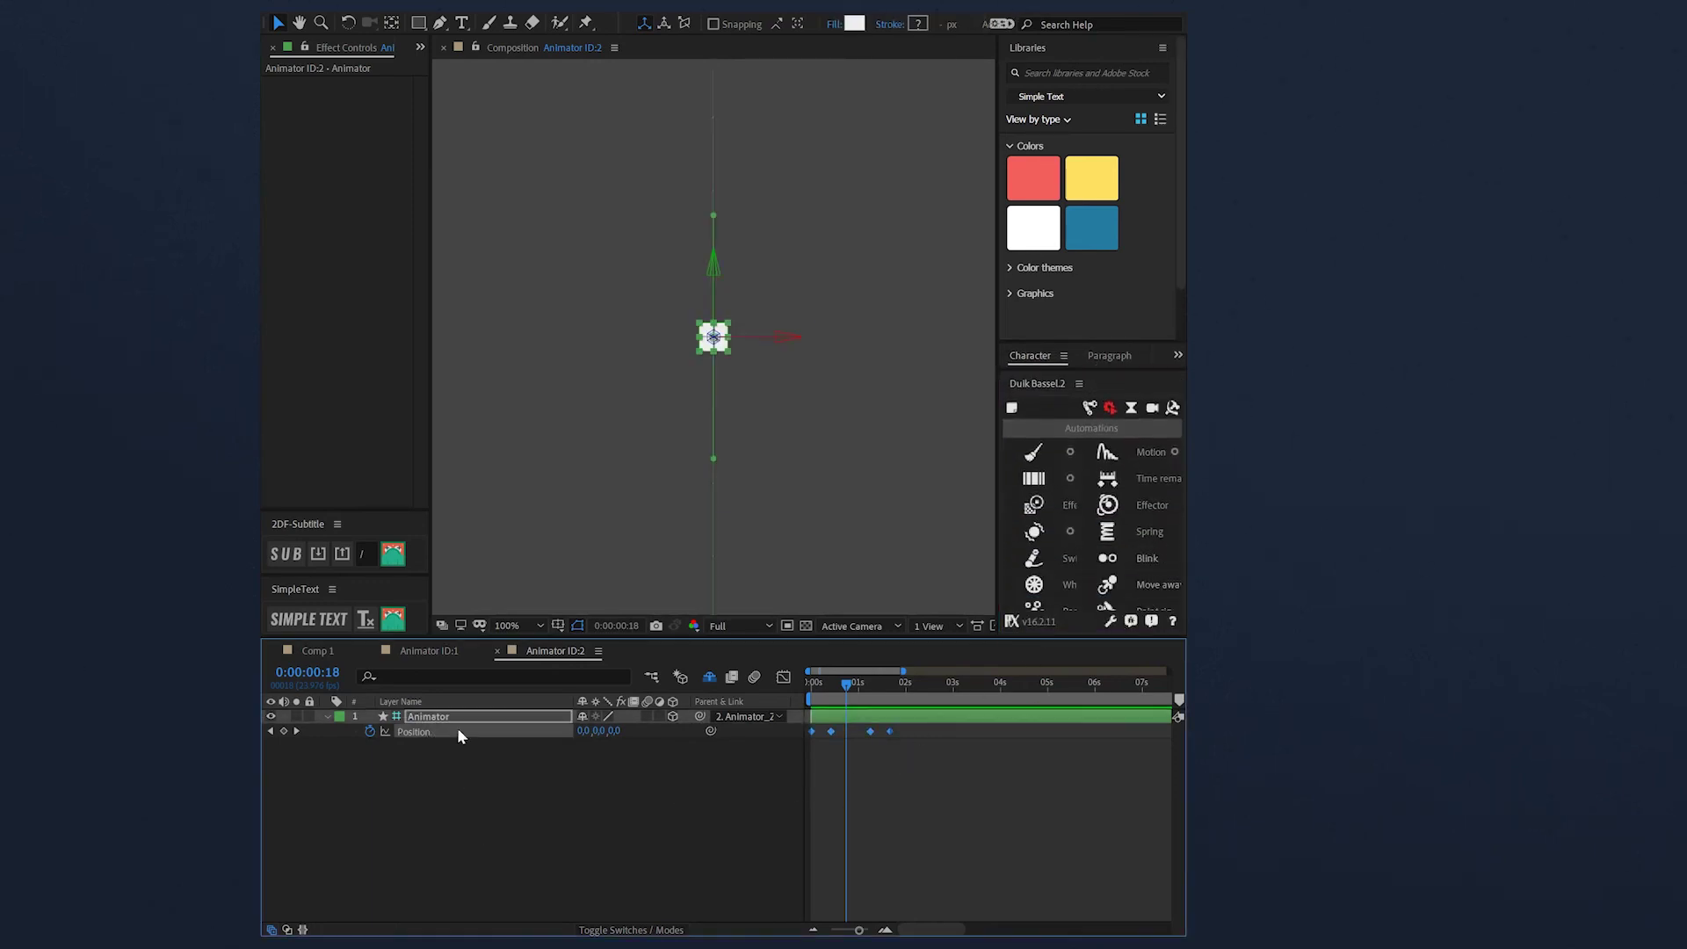
pyautogui.click(1142, 533)
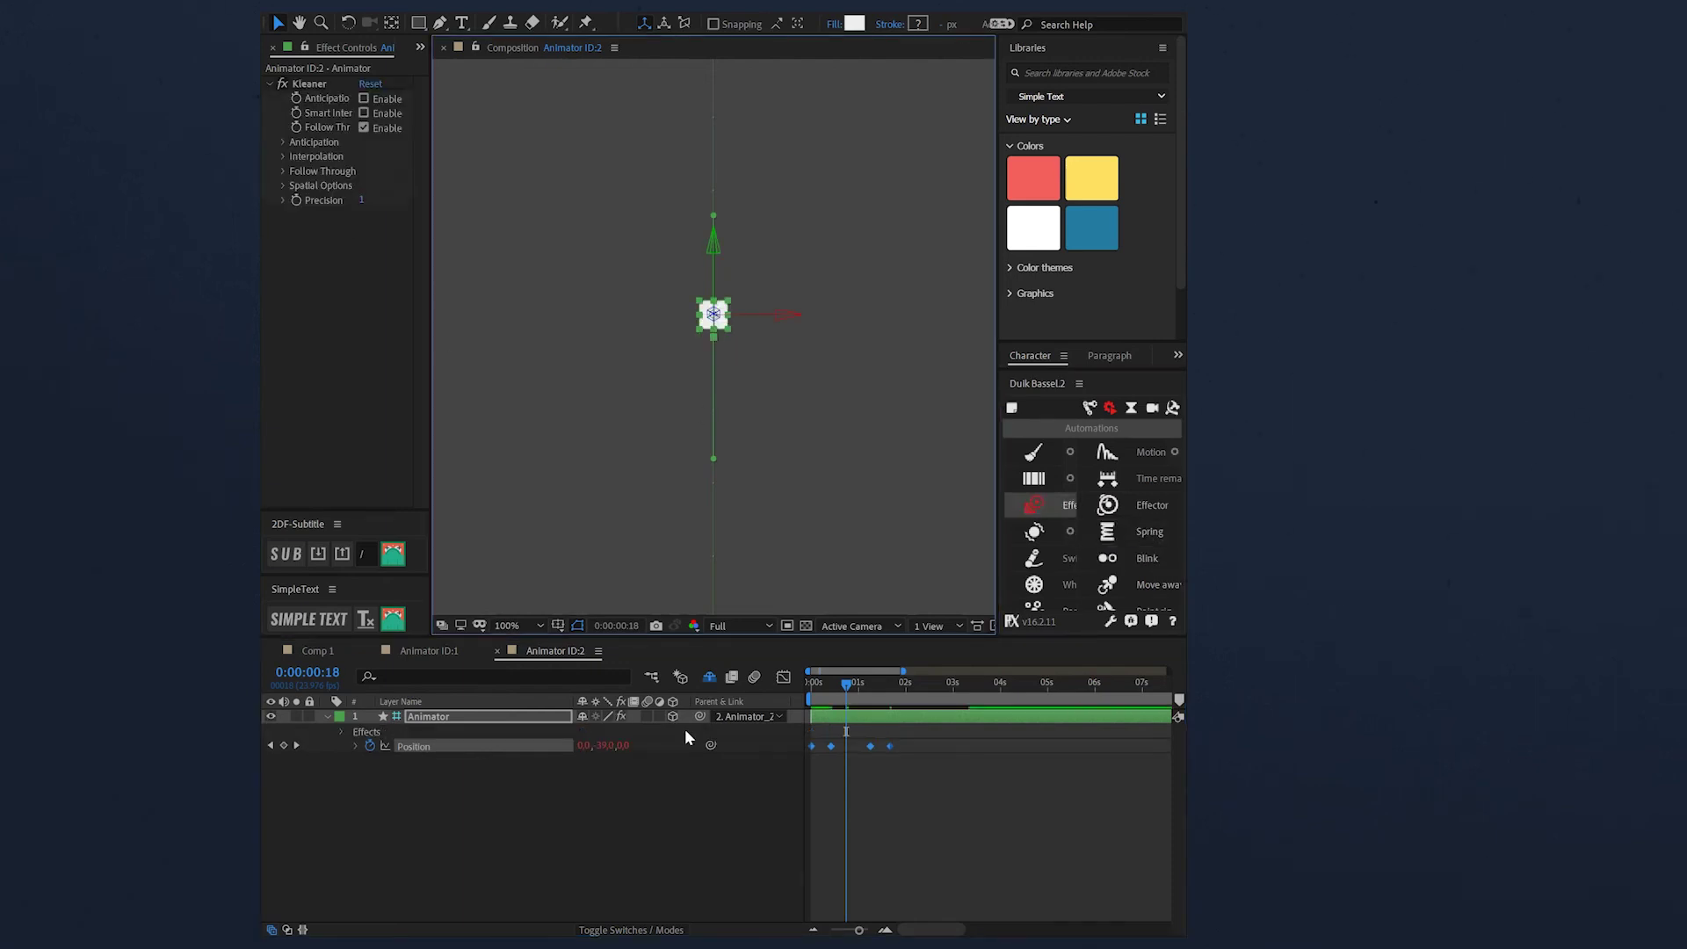
# End the work area at 2 seconds, preview the spring motion, then preview Comp 1
pyautogui.click(784, 830)
pyautogui.press('Home')
pyautogui.click(904, 684)
pyautogui.press('n')
pyautogui.press('space')
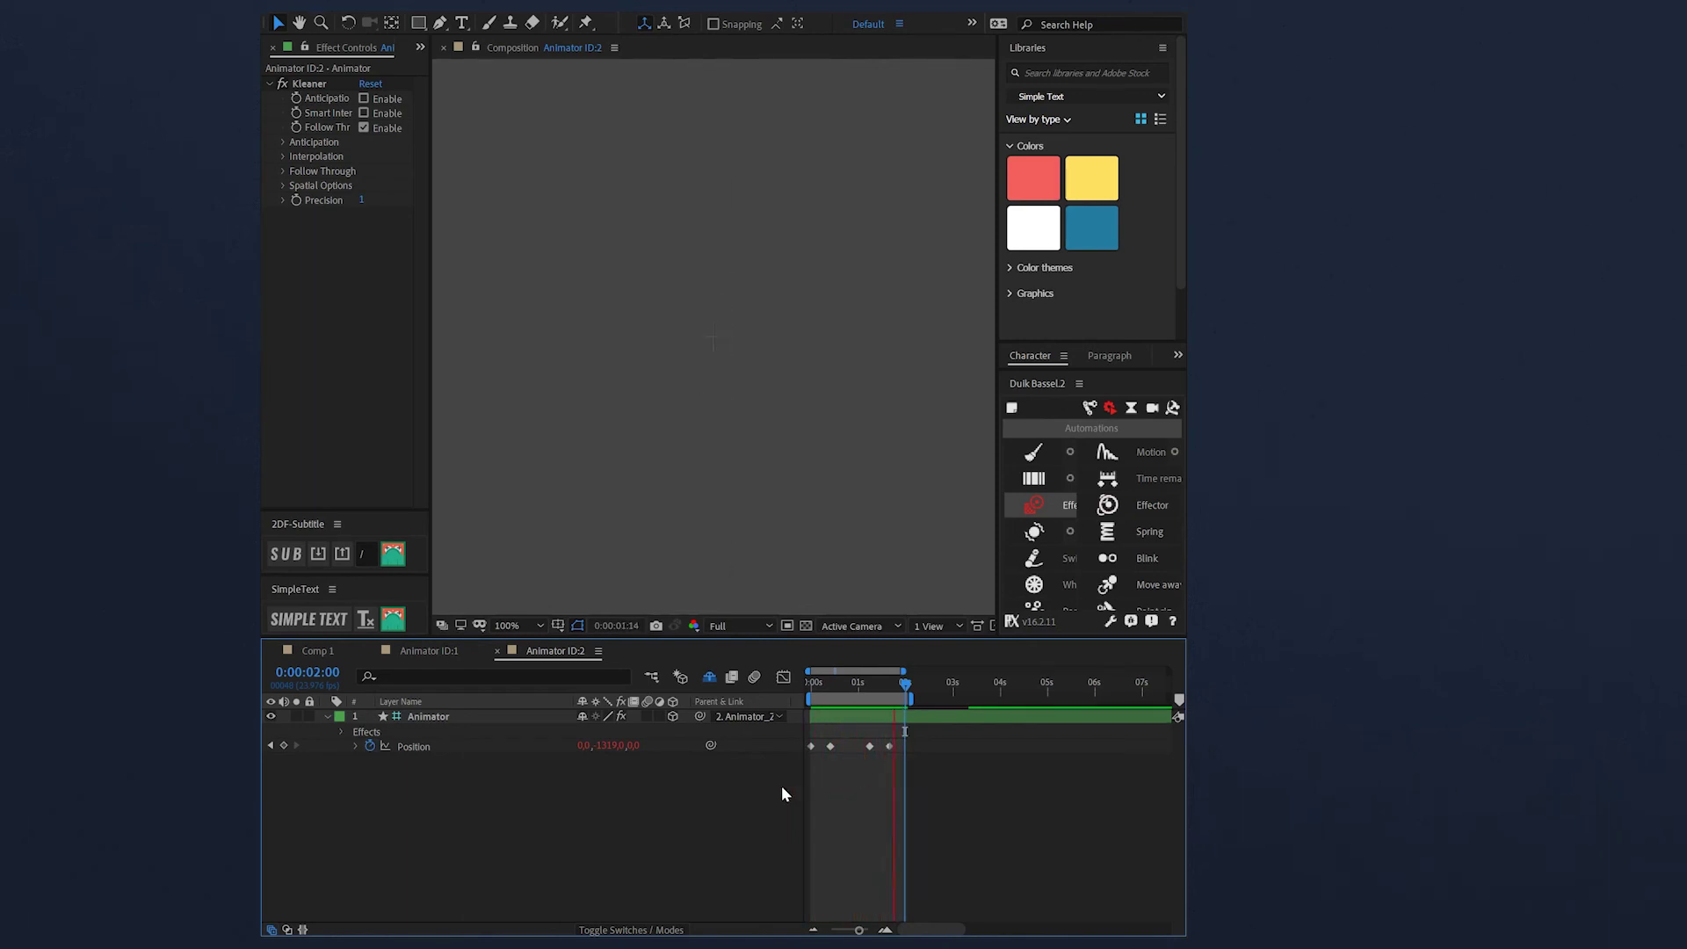
pyautogui.click(318, 650)
pyautogui.press('space')
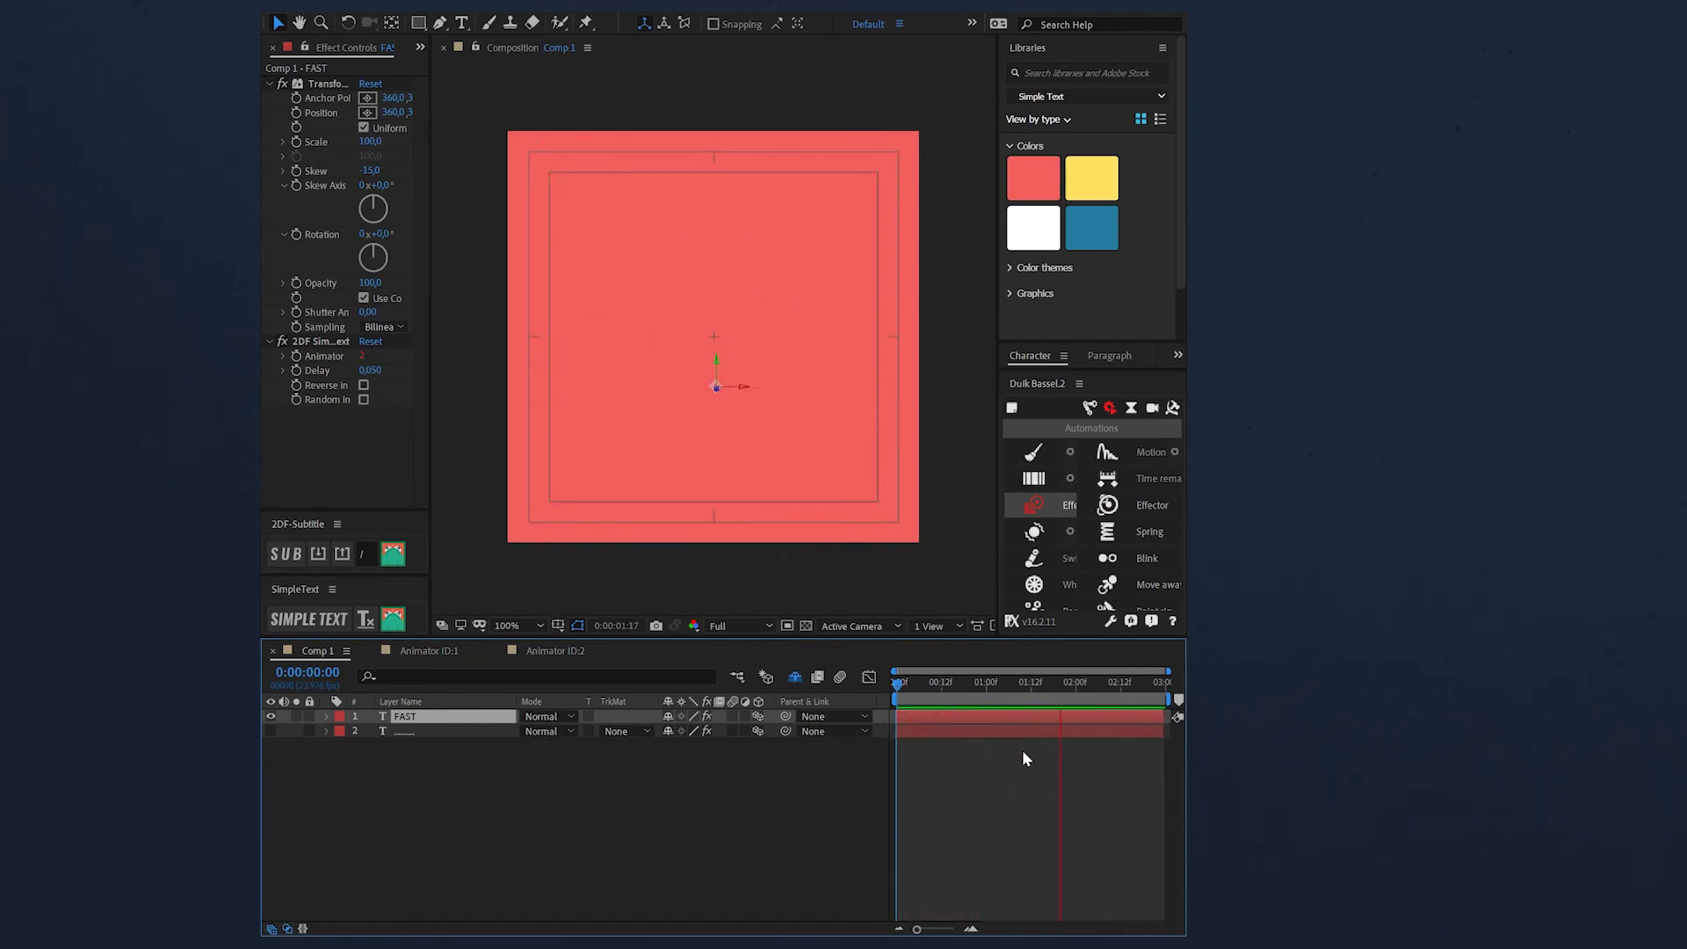
# Duplicate the FAST text layer with Ctrl+D to create FAST 2
pyautogui.moveTo(1020, 696)
pyautogui.mouseDown()
pyautogui.moveTo(972, 698)
pyautogui.moveTo(1004, 699)
pyautogui.mouseUp()
pyautogui.click(538, 778)
pyautogui.click(409, 716)
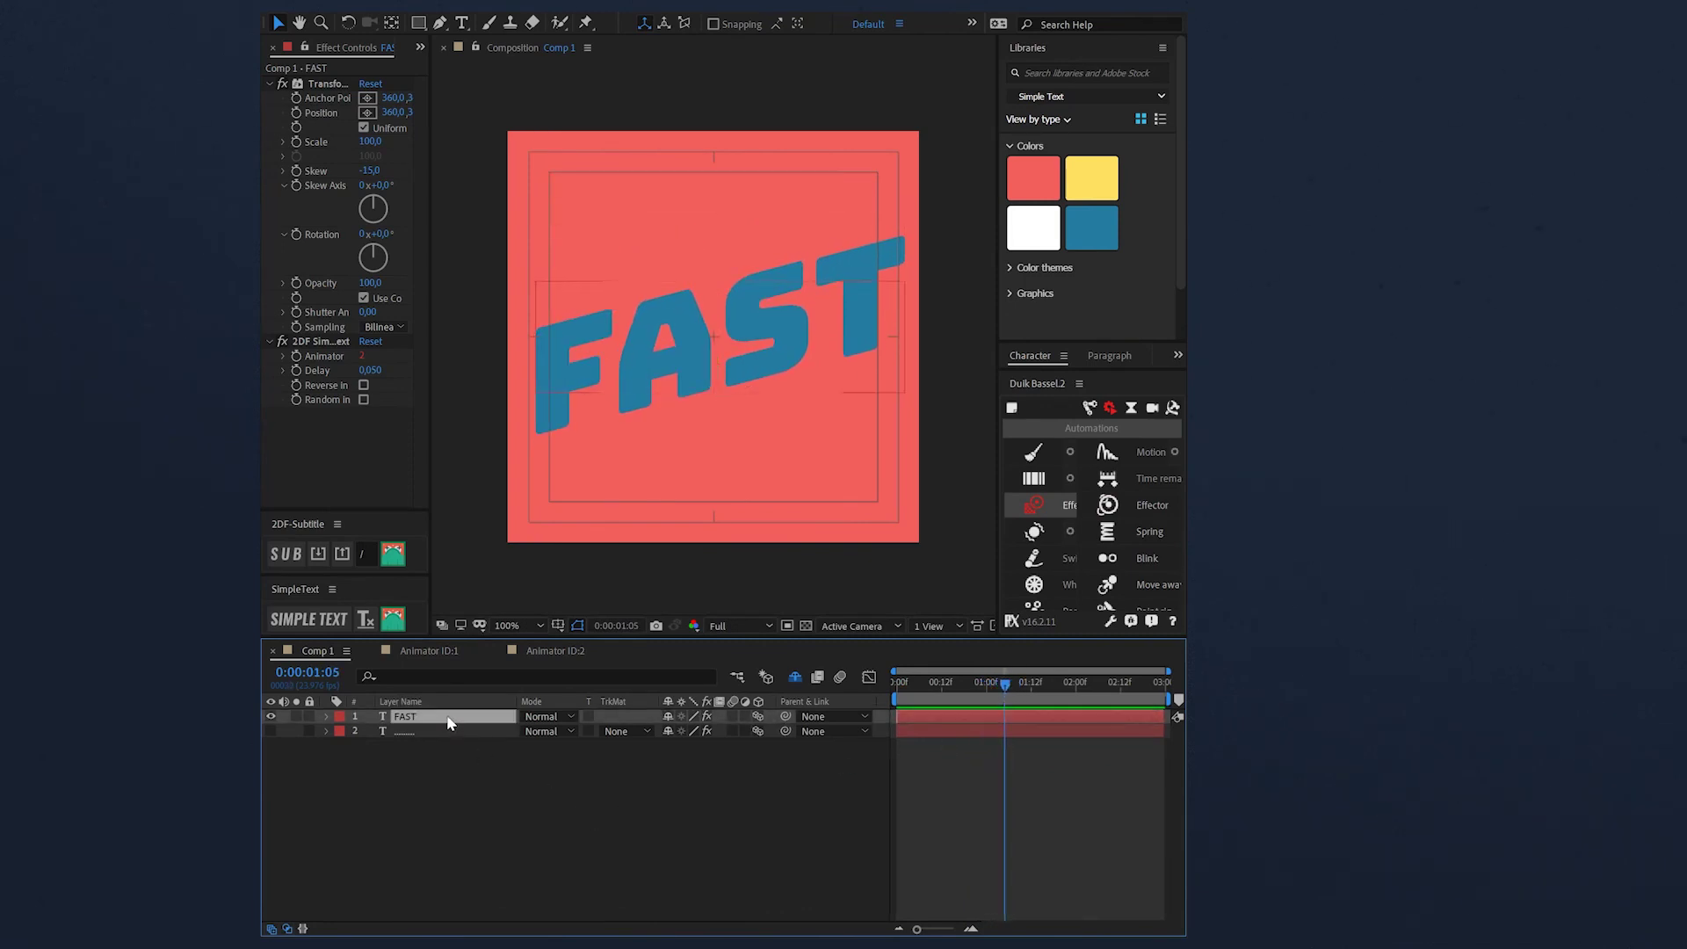
pyautogui.hotkey('ctrl', 'd')
# Make the rear FAST copy's text fill colour red
pyautogui.click(411, 731)
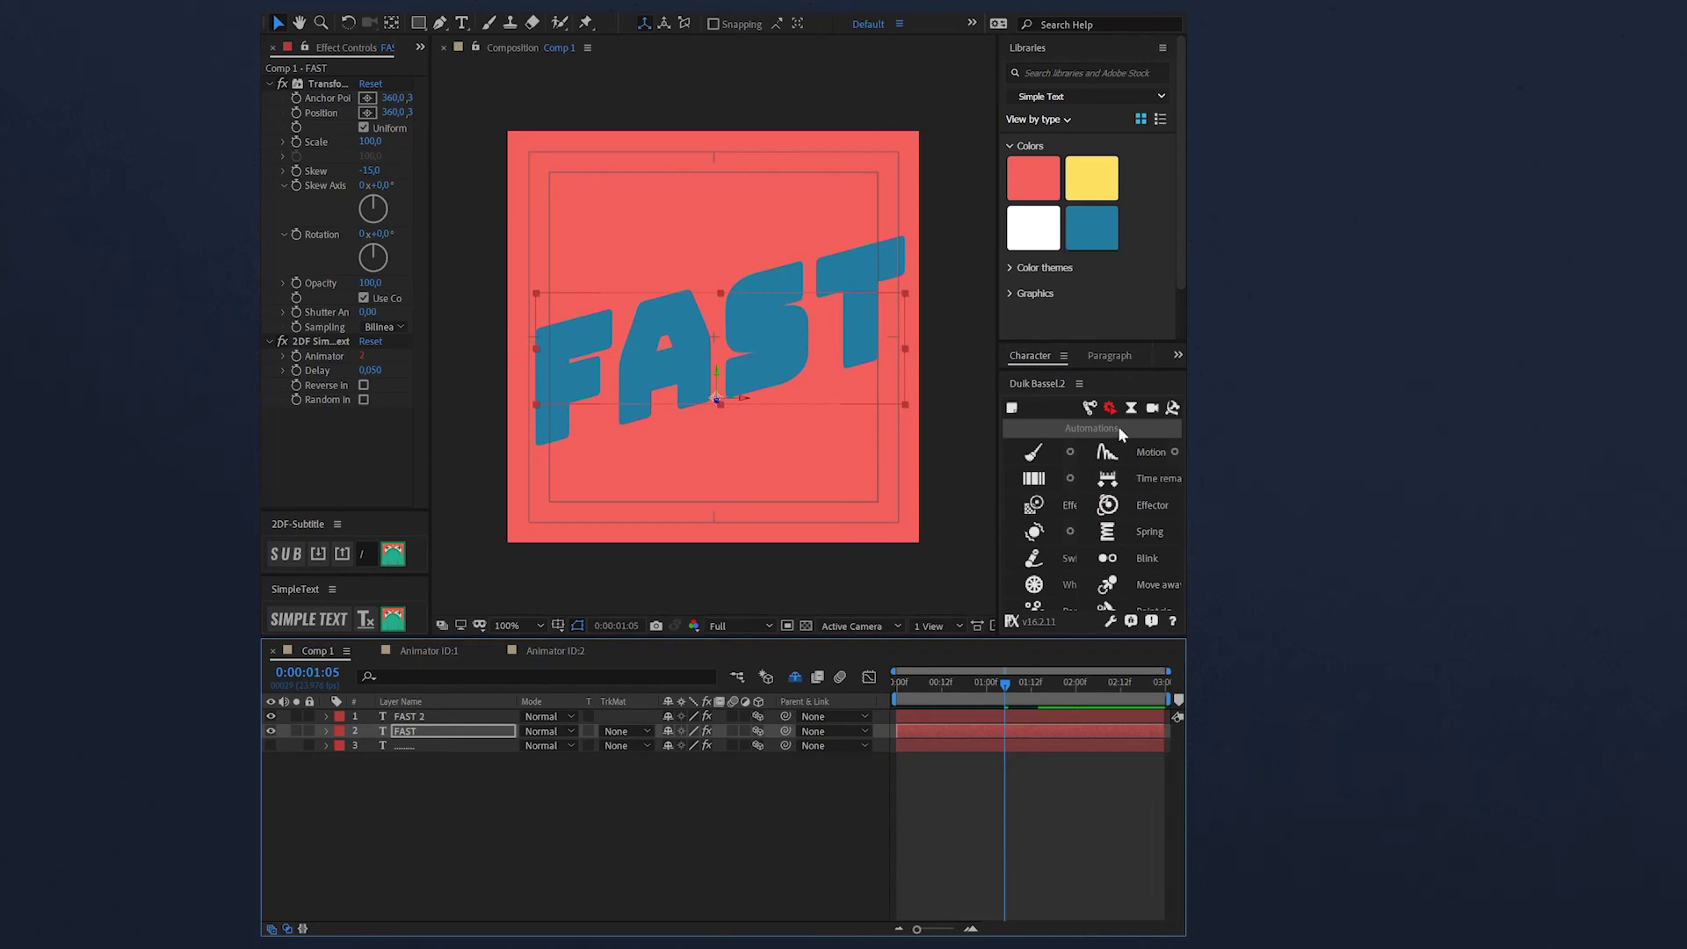
pyautogui.click(1078, 382)
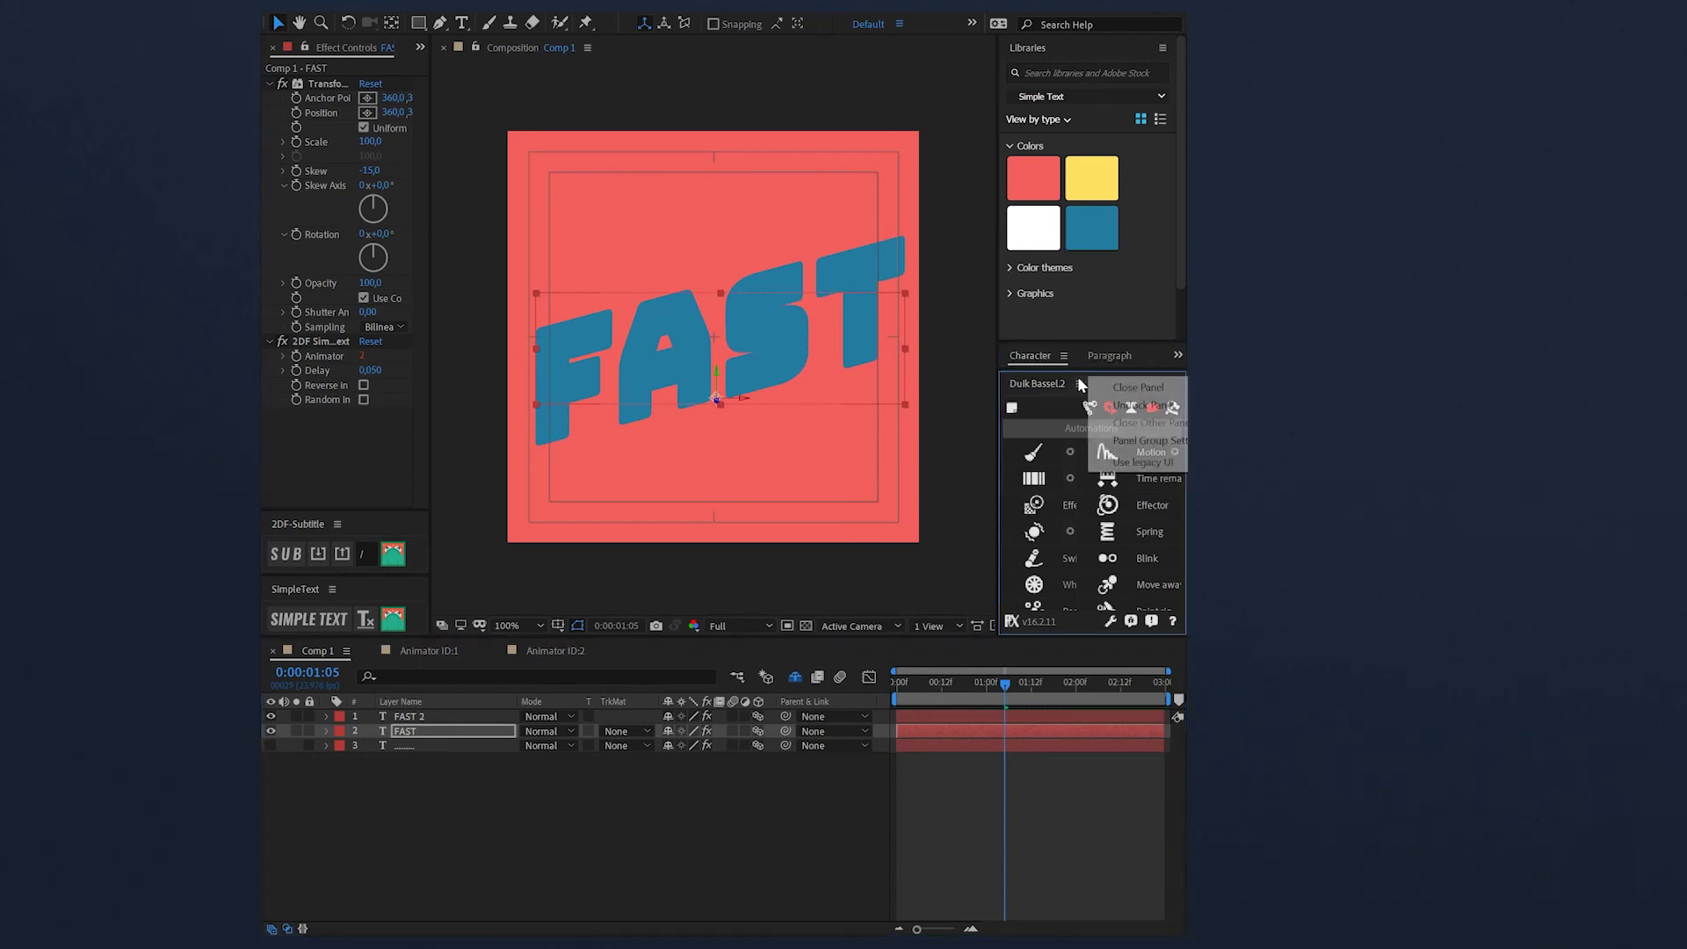
pyautogui.click(1061, 365)
pyautogui.moveTo(1059, 365); pyautogui.dragTo(1059, 577)
pyautogui.click(1038, 196)
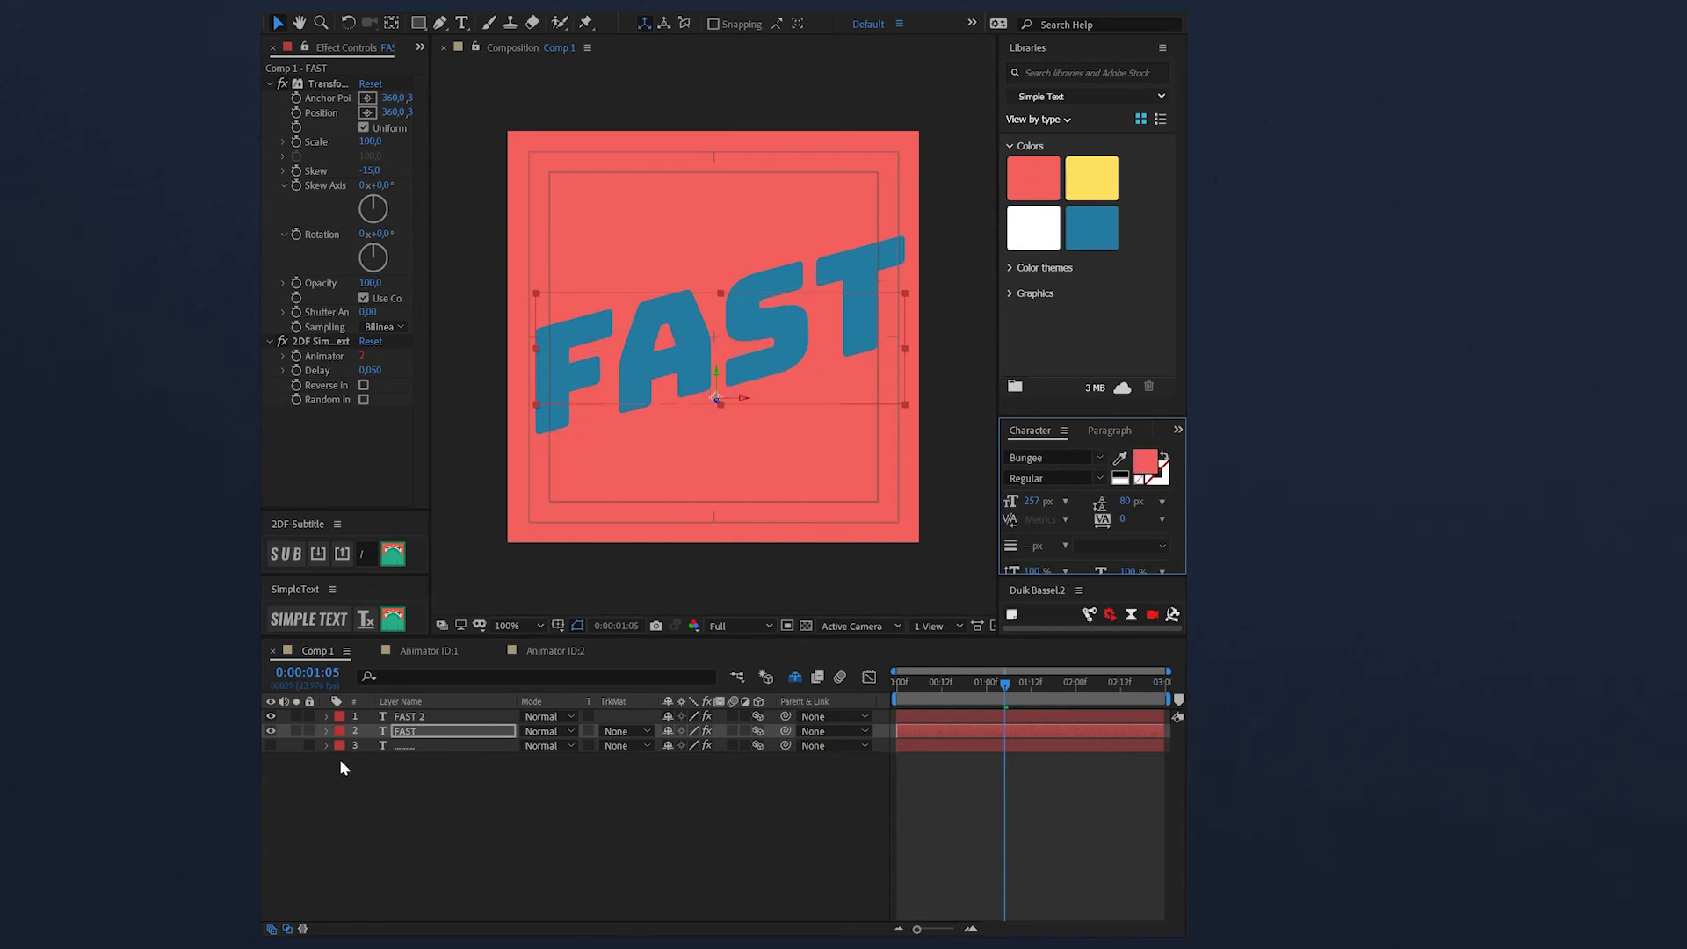
# Make the hidden third layer, the yellow square grid, visible again
pyautogui.click(271, 745)
pyautogui.click(442, 903)
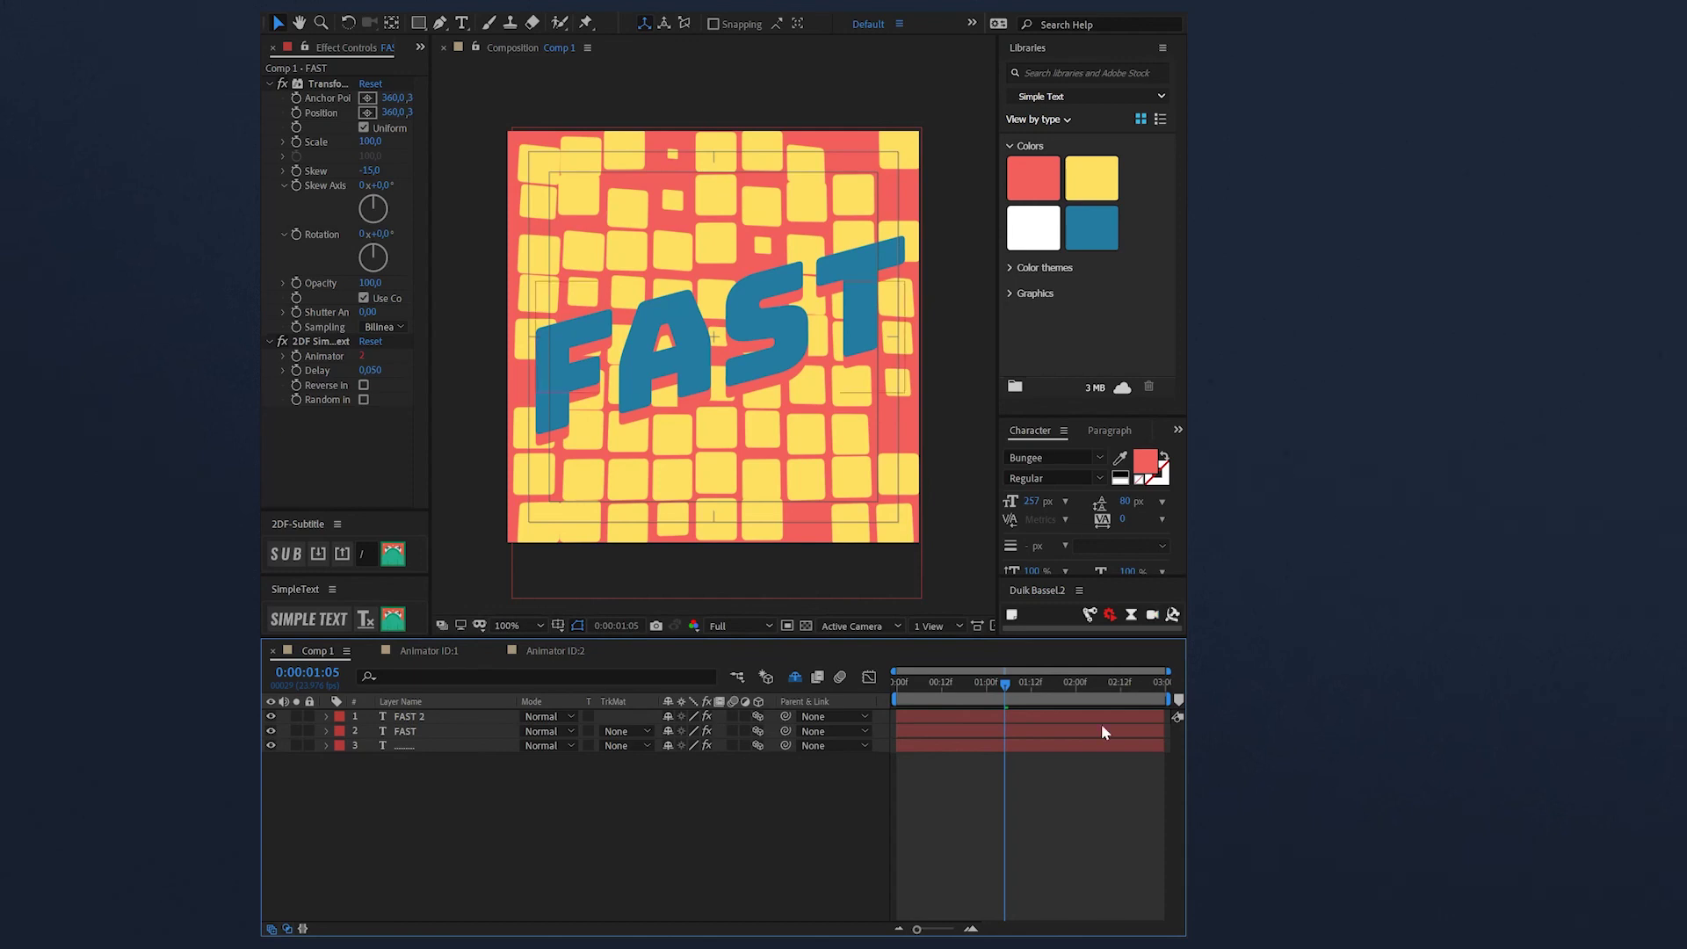
pyautogui.click(1036, 726)
pyautogui.press('Return')
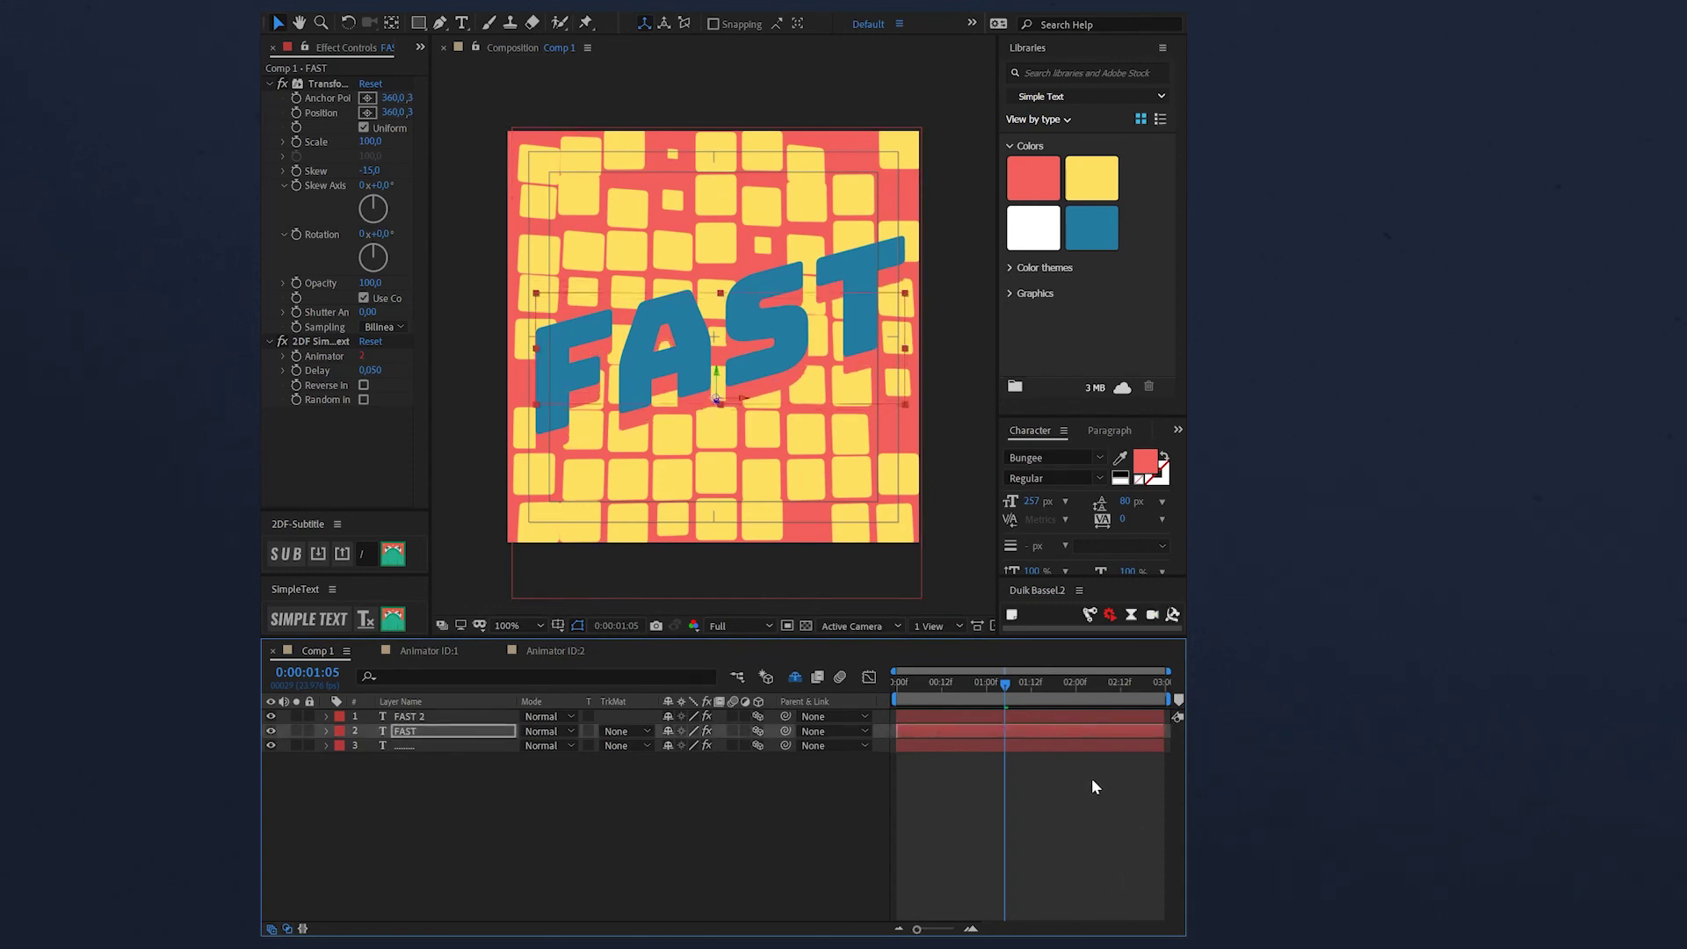
pyautogui.click(1049, 828)
# Preview the finished Comp 1 animation from frame 0
pyautogui.press('End')
pyautogui.press('Home')
pyautogui.press('space')
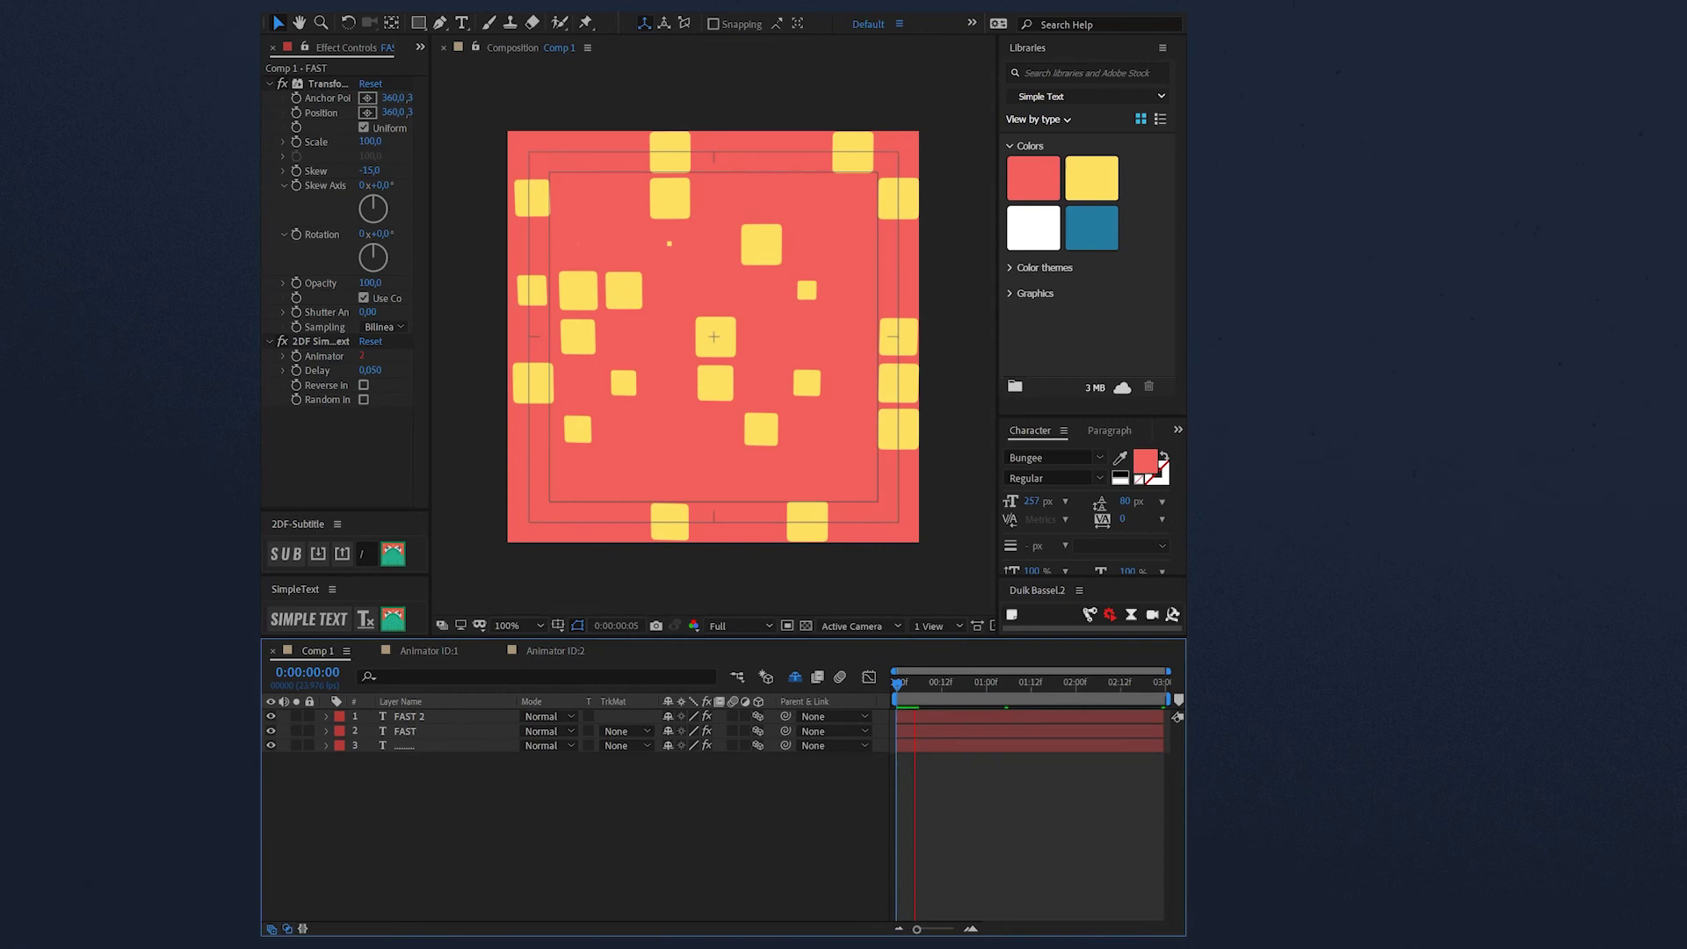